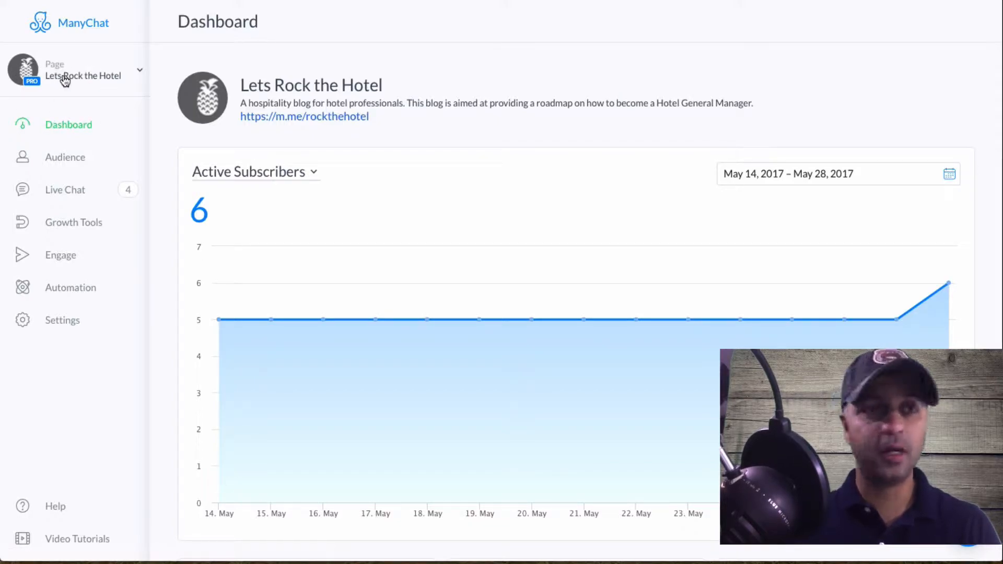
Step: Switch to The Online Course Creator page and look through the Facebook pages that can be connected as a new page
click(134, 78)
click(83, 128)
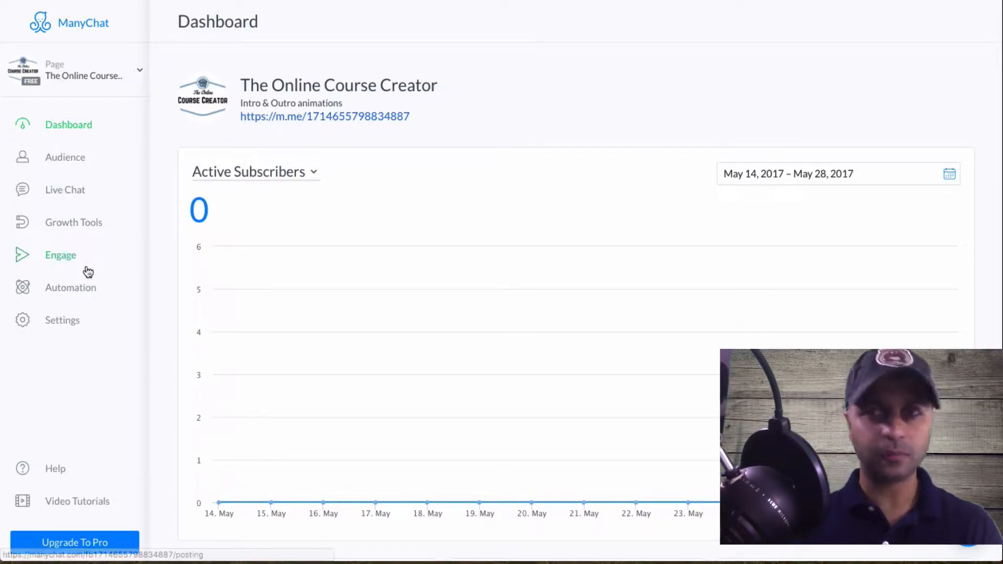
click(134, 78)
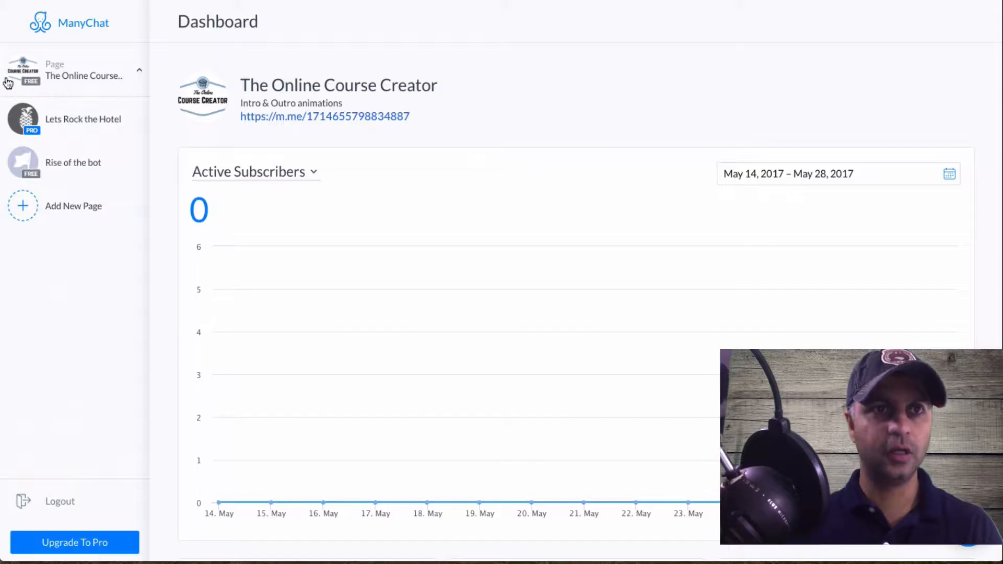
click(26, 217)
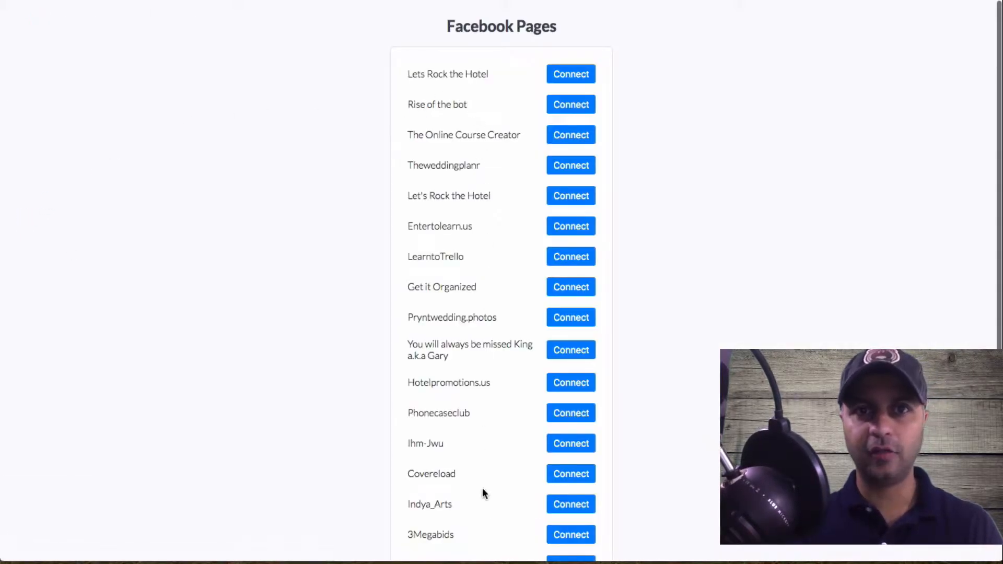
scroll(520, 155, down, 5)
scroll(519, 155, up, 5)
scroll(519, 155, down, 5)
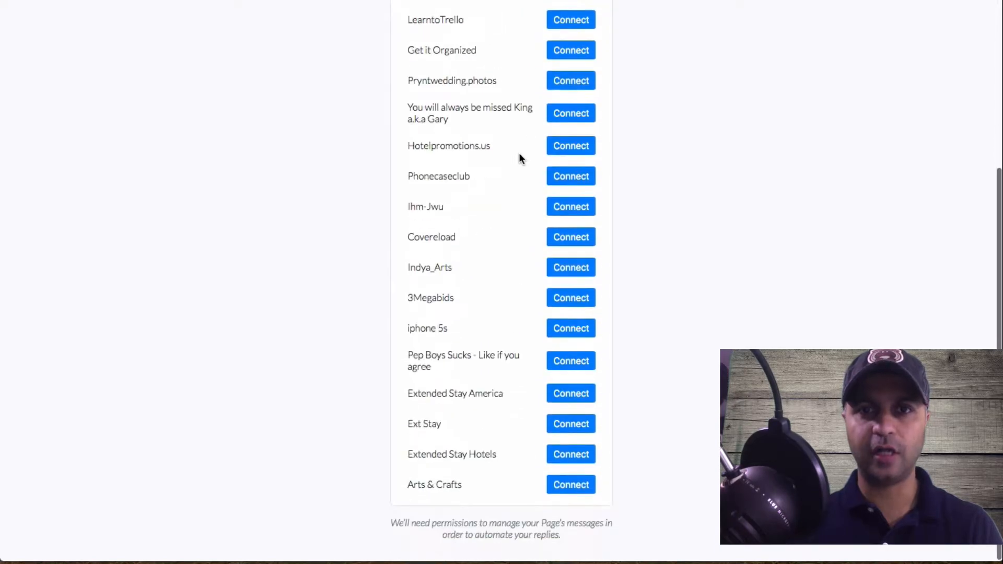
scroll(555, 187, up, 5)
scroll(555, 186, down, 2)
scroll(556, 185, down, 3)
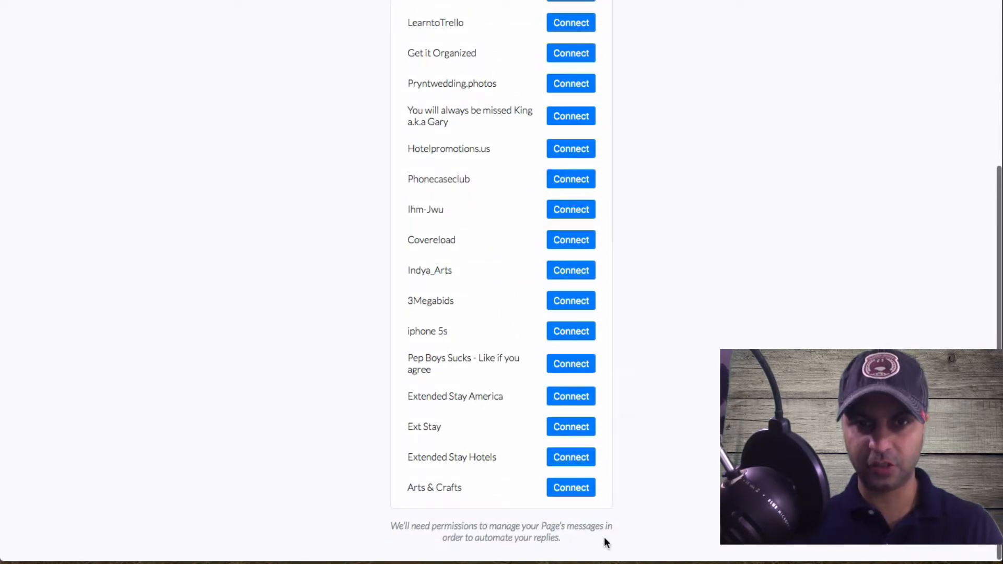
scroll(448, 284, up, 5)
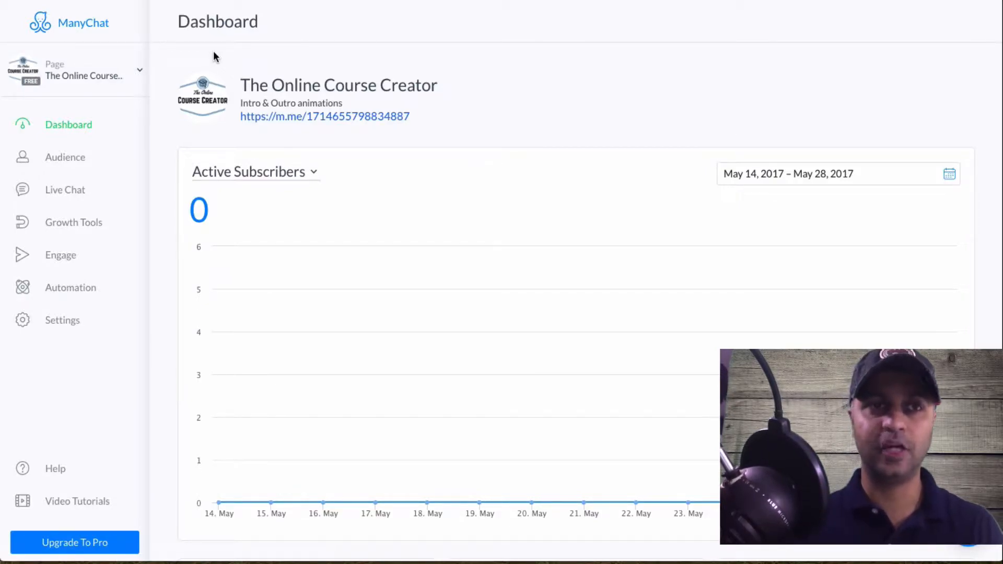
Step: Switch the account to the Lets Rock the Hotel page and review its active subscribers chart and subscriber figures
click(72, 87)
click(77, 132)
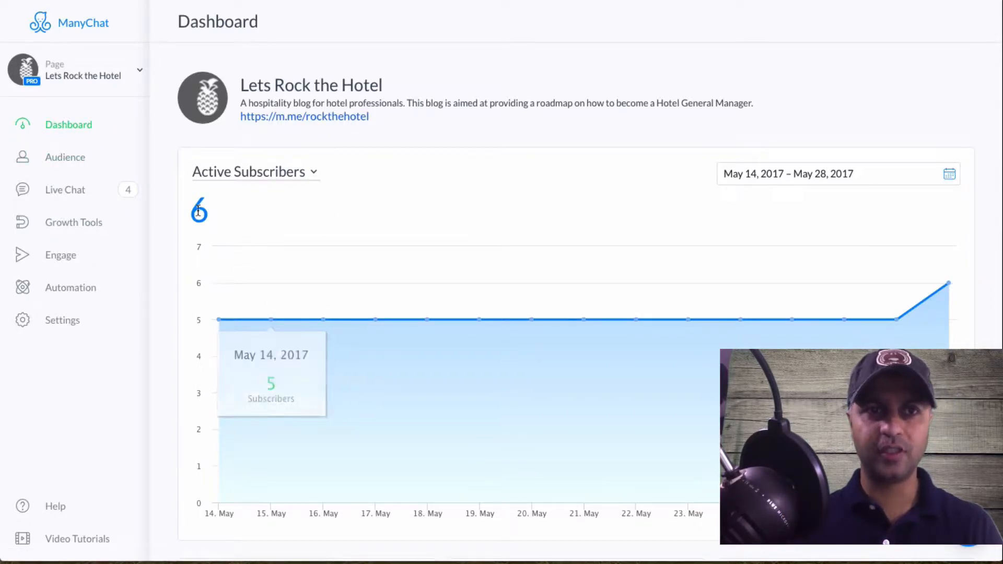
scroll(362, 208, down, 2)
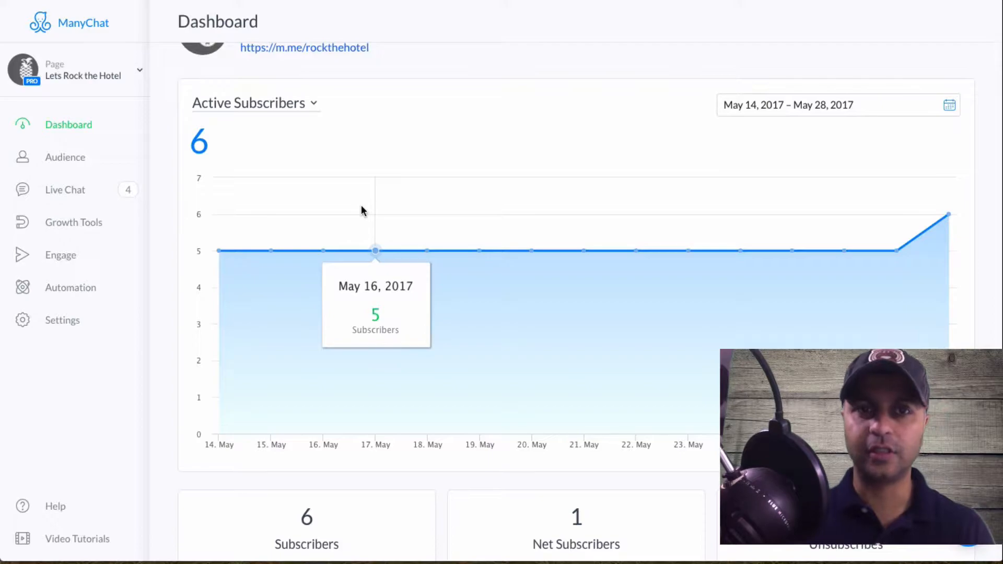
scroll(361, 210, down, 1)
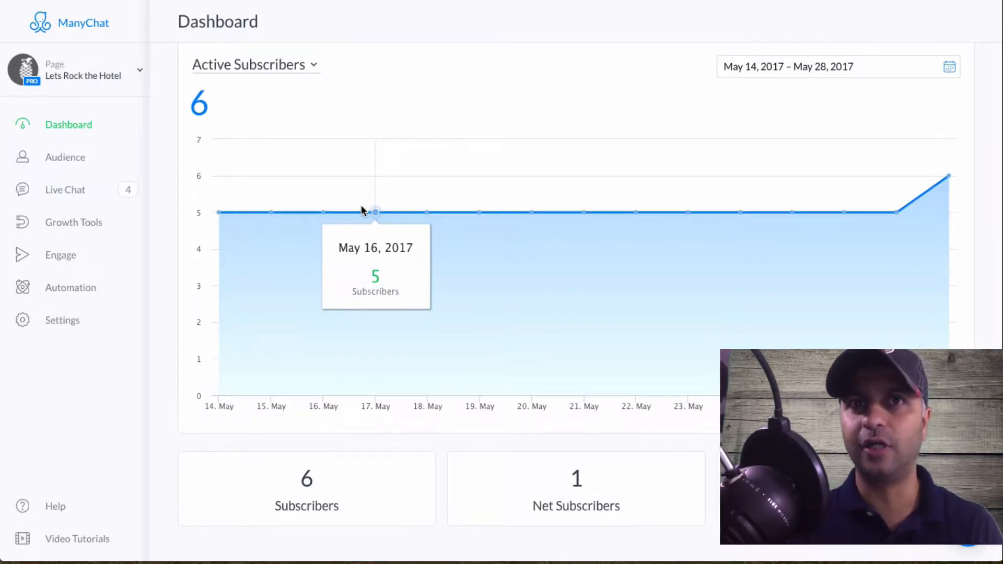
scroll(362, 209, up, 2)
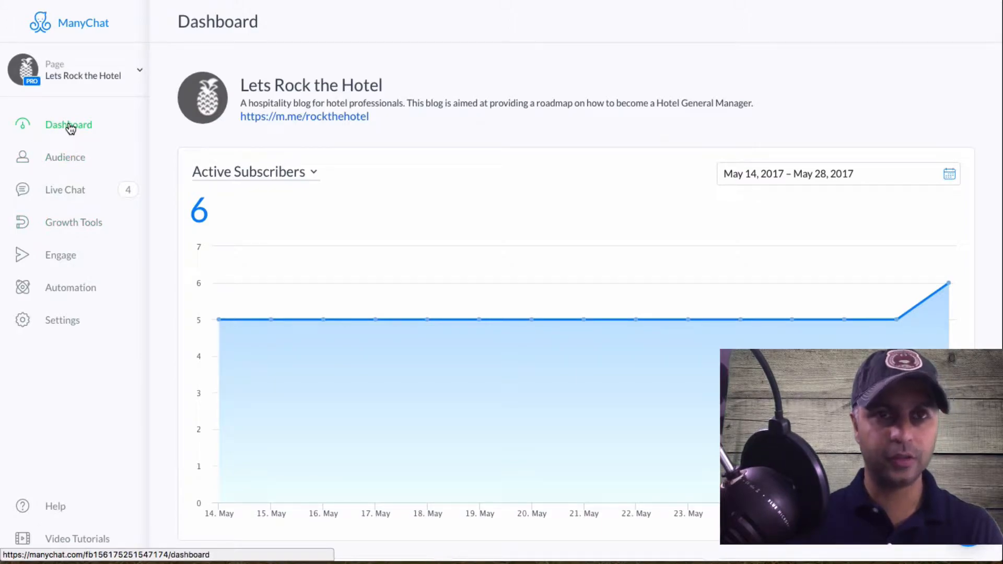
Step: Set the dashboard date range to Last 30 days and examine the subscriber and net subscriber figures
click(950, 174)
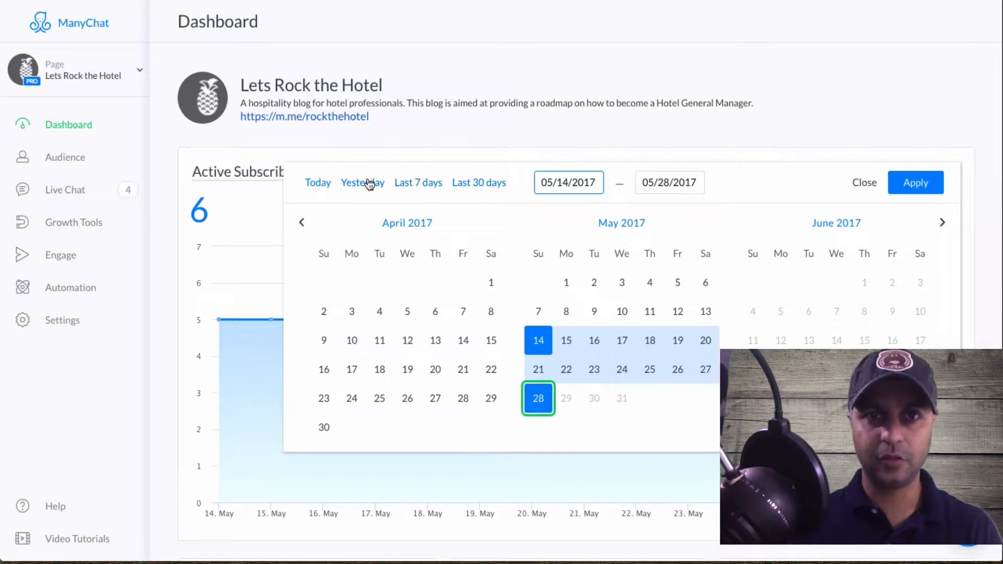
click(469, 186)
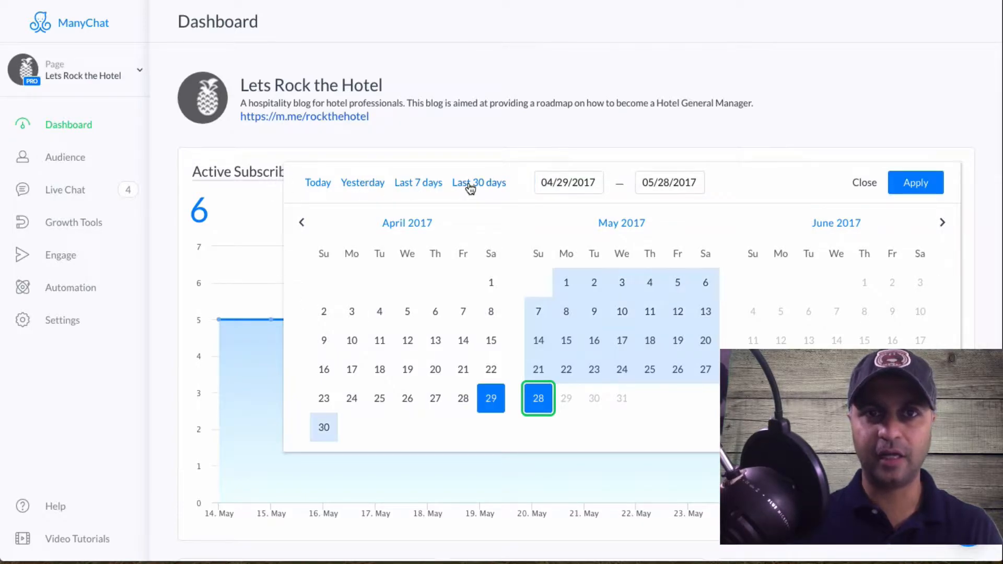
click(925, 189)
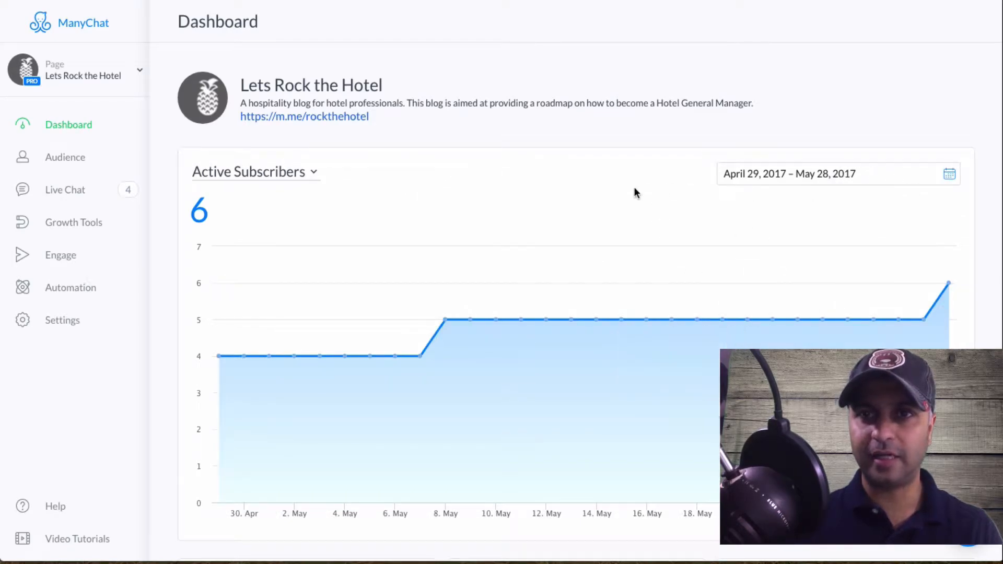
scroll(600, 191, down, 2)
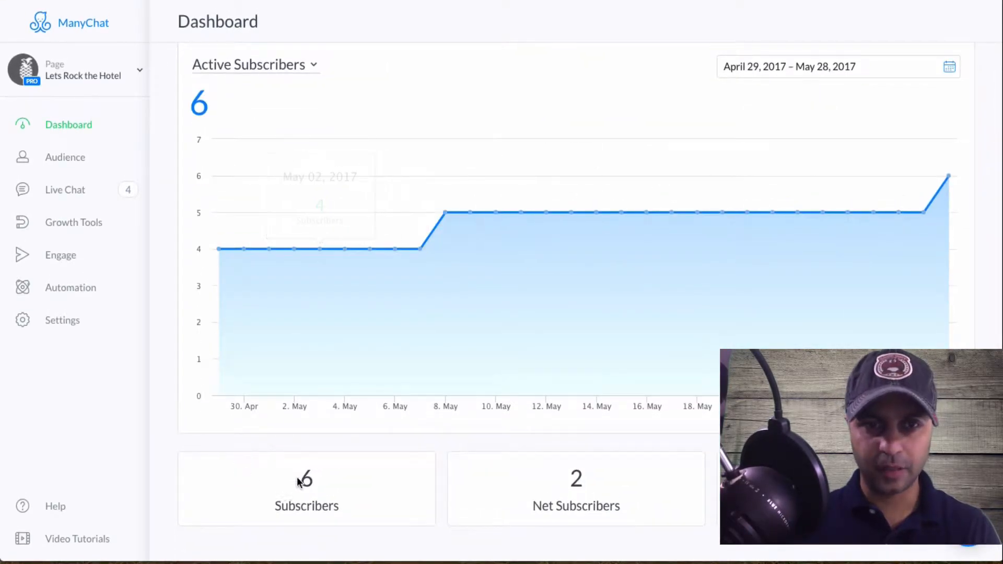
drag(301, 467, 330, 470)
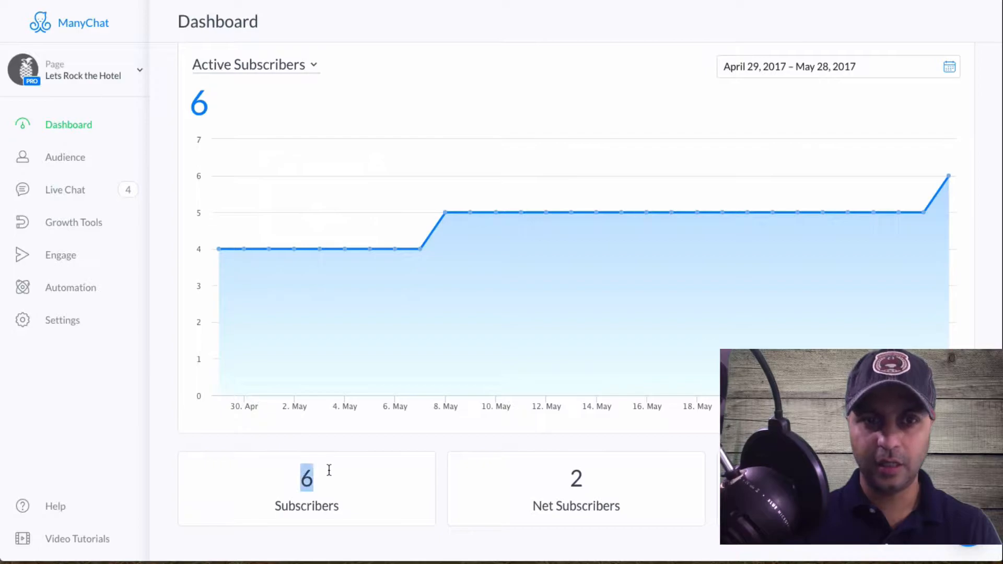
click(564, 472)
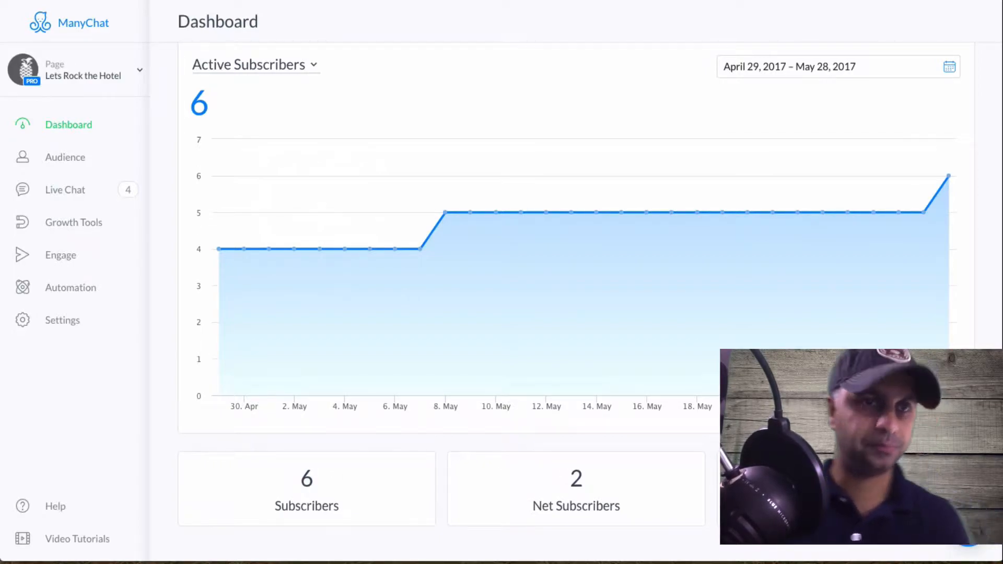
Step: Review the Audience list with its tags, and read through the first open conversation in Live Chat
click(68, 157)
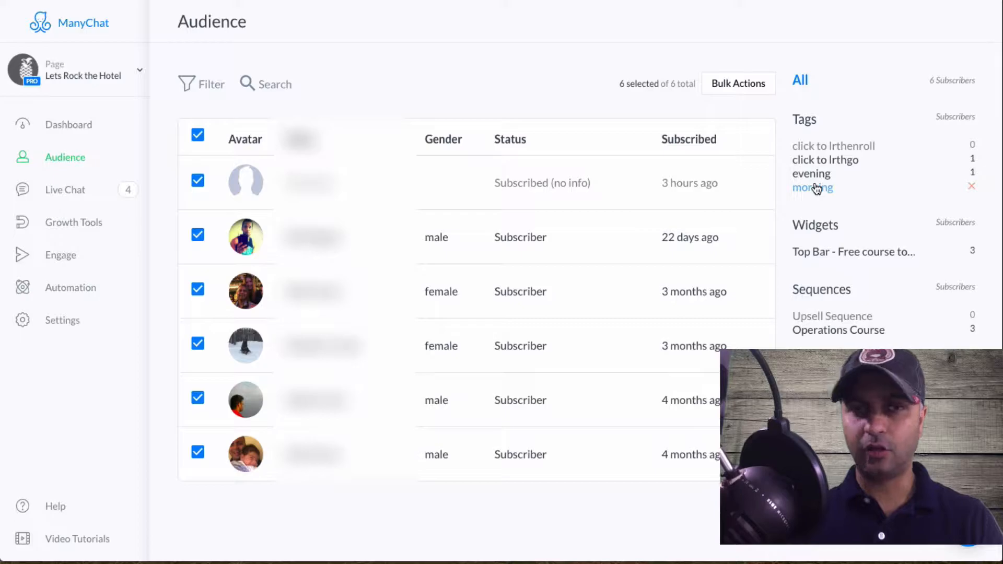
click(94, 196)
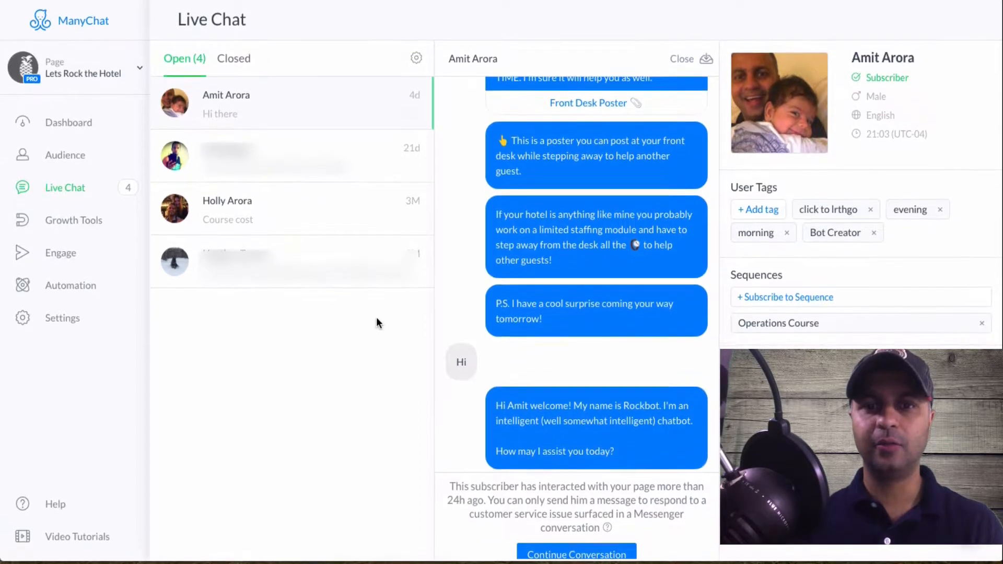
scroll(560, 277, down, 1)
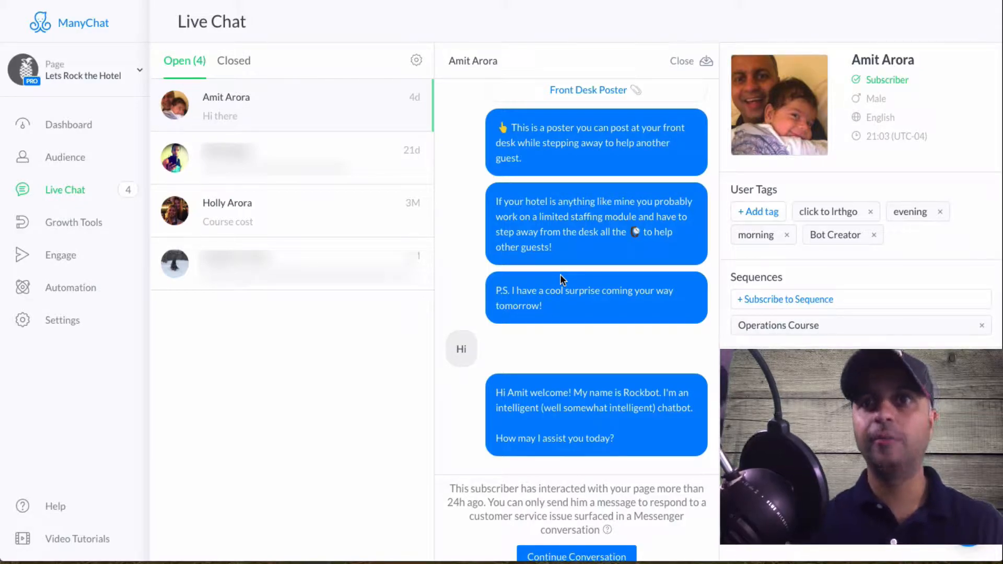
scroll(560, 275, up, 3)
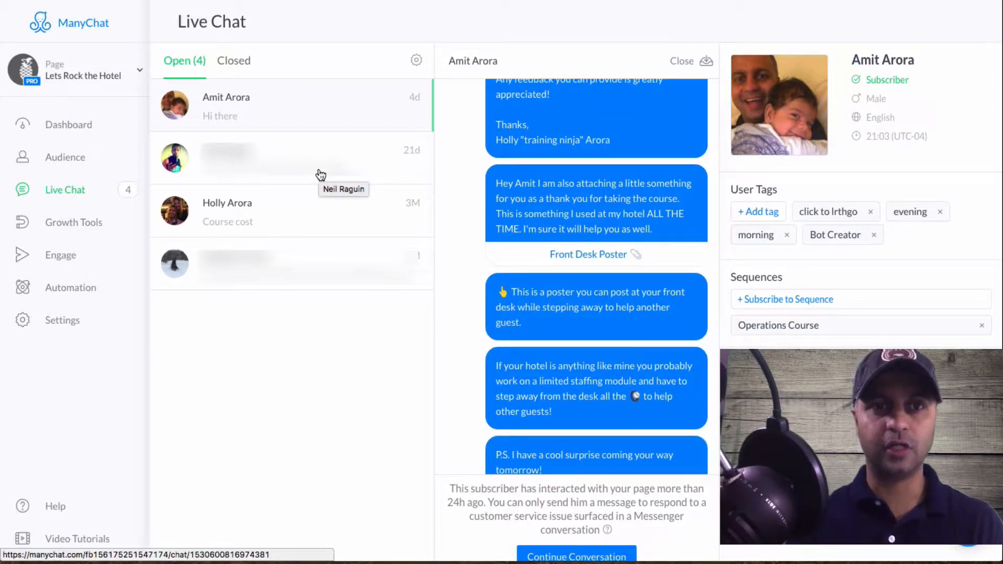
Step: Open the second open Live Chat conversation and read its notice about messaging subscribers after 24 hours
click(275, 167)
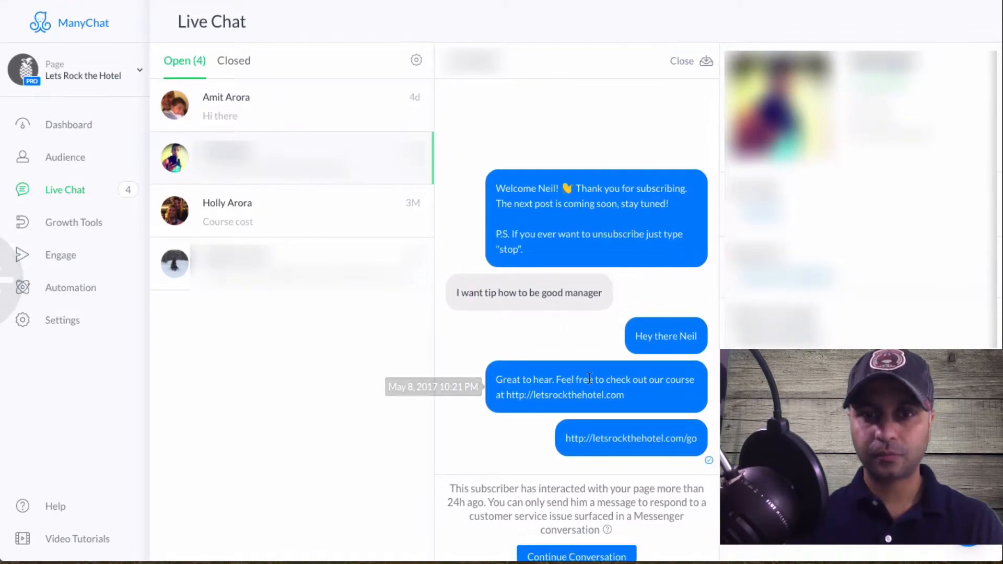
drag(469, 484, 591, 494)
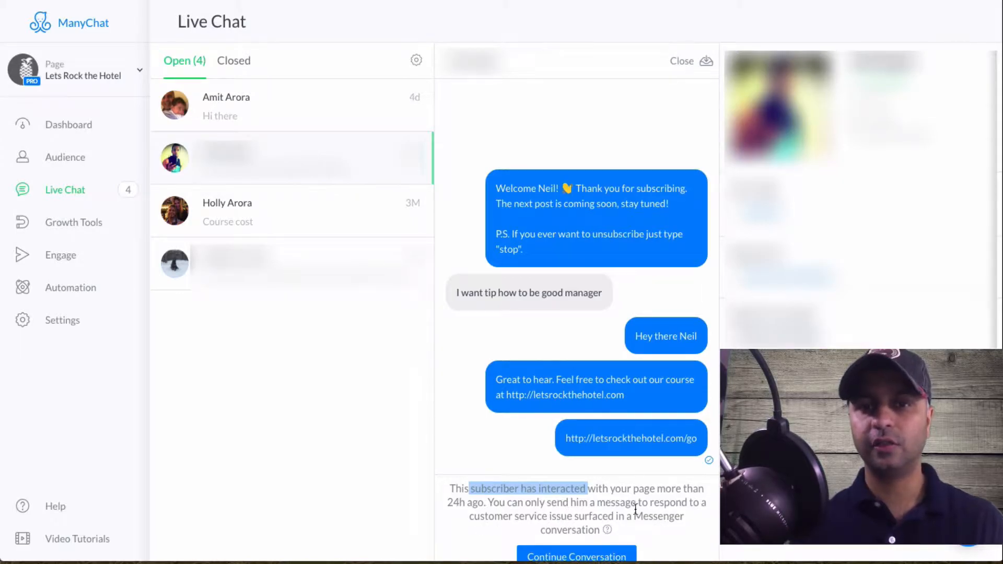
mouse_move(607, 531)
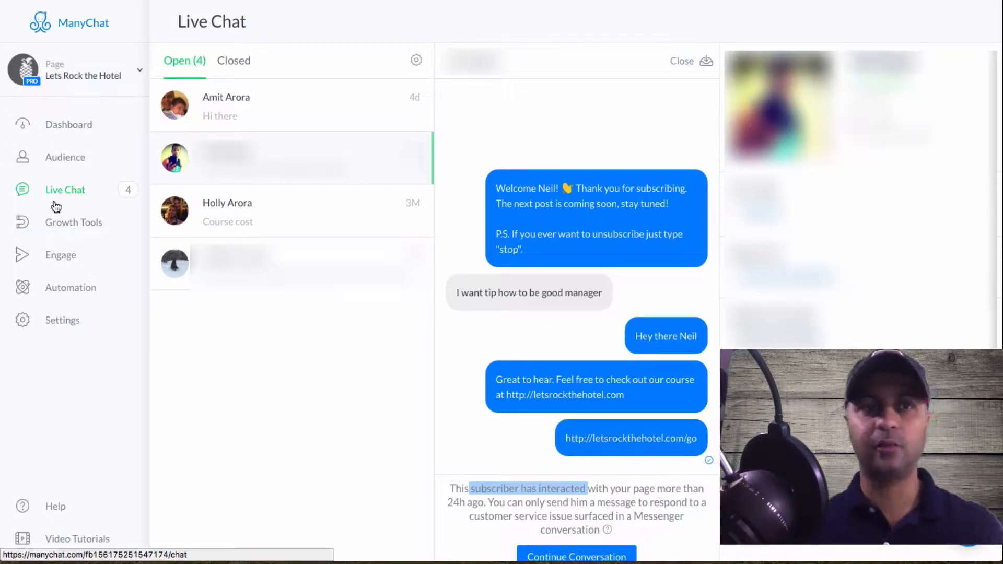
Step: Continue the first open Live Chat conversation and send the subscriber the reply "Hi there"
click(287, 115)
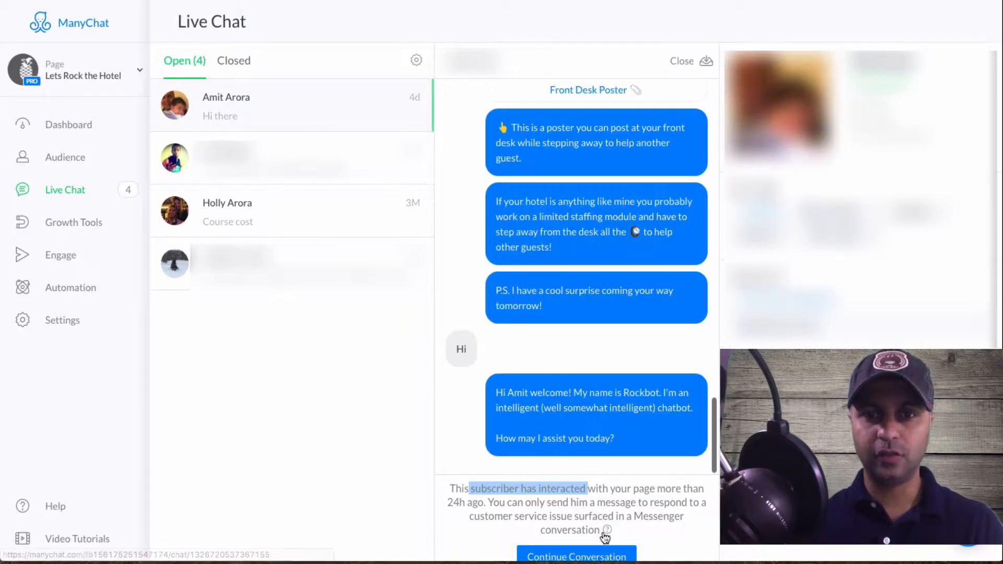
click(594, 557)
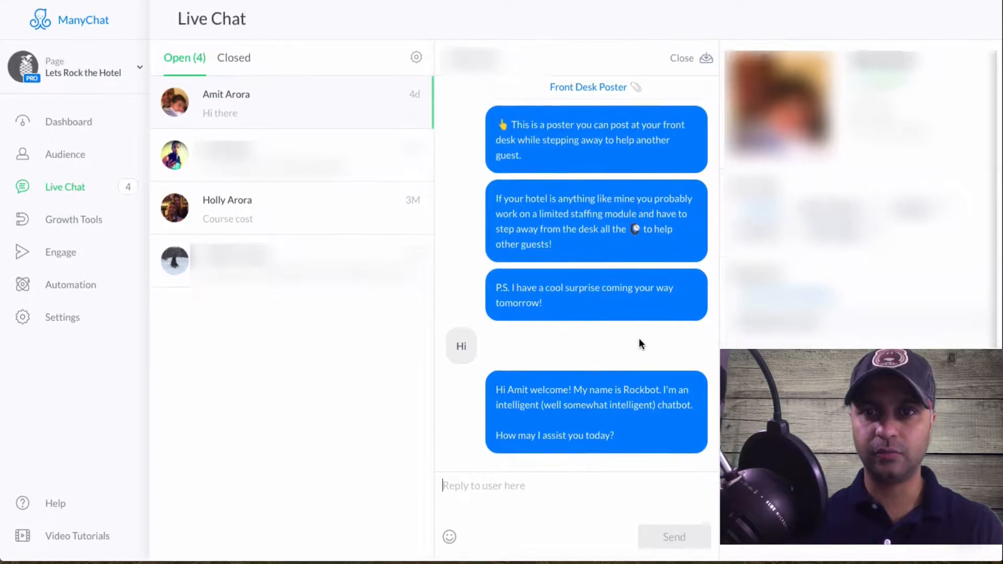
click(480, 495)
text(Hi there)
key(Return)
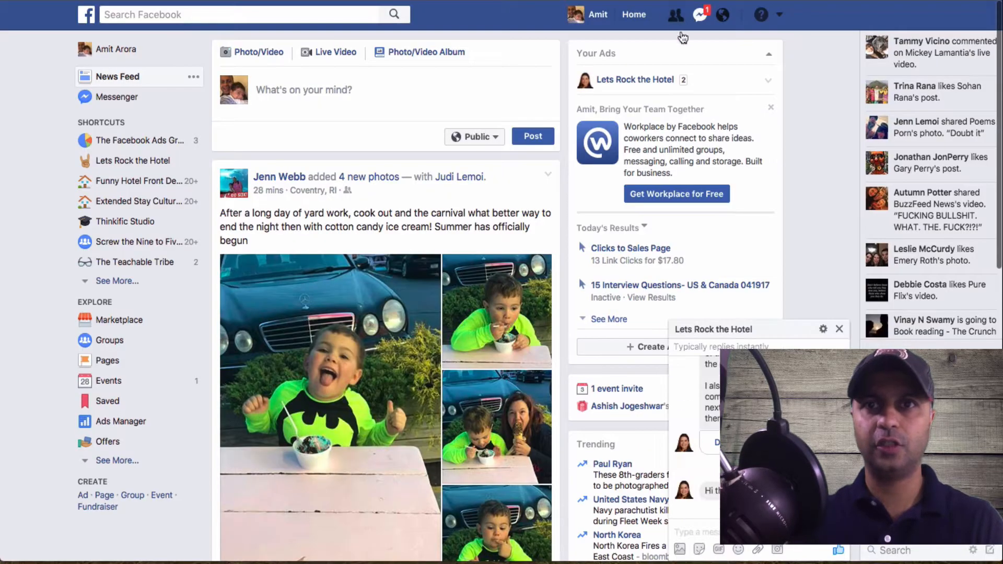
Step: Switch to Facebook and open the Lets Rock the Hotel message from the recent Messenger conversations
click(700, 16)
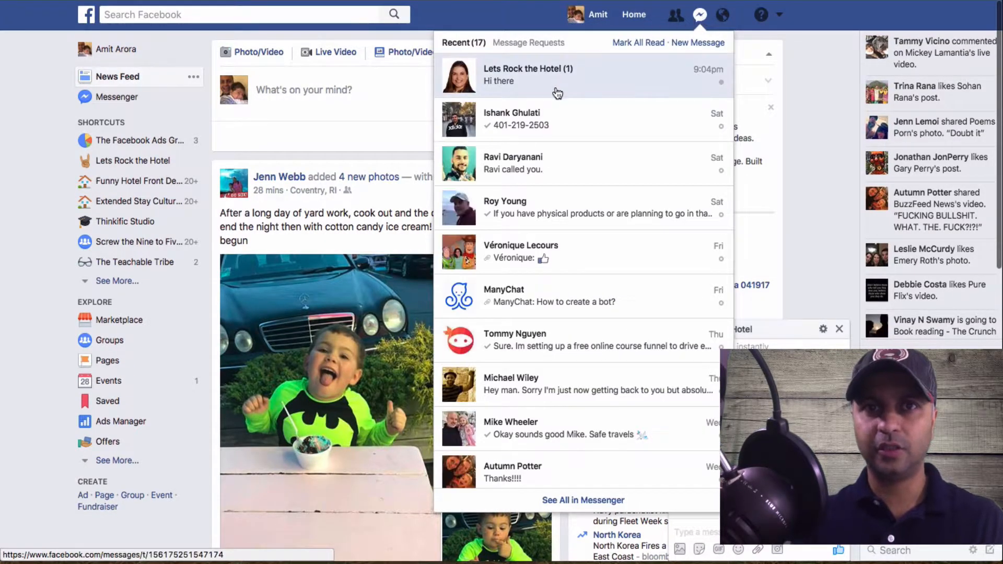
click(556, 87)
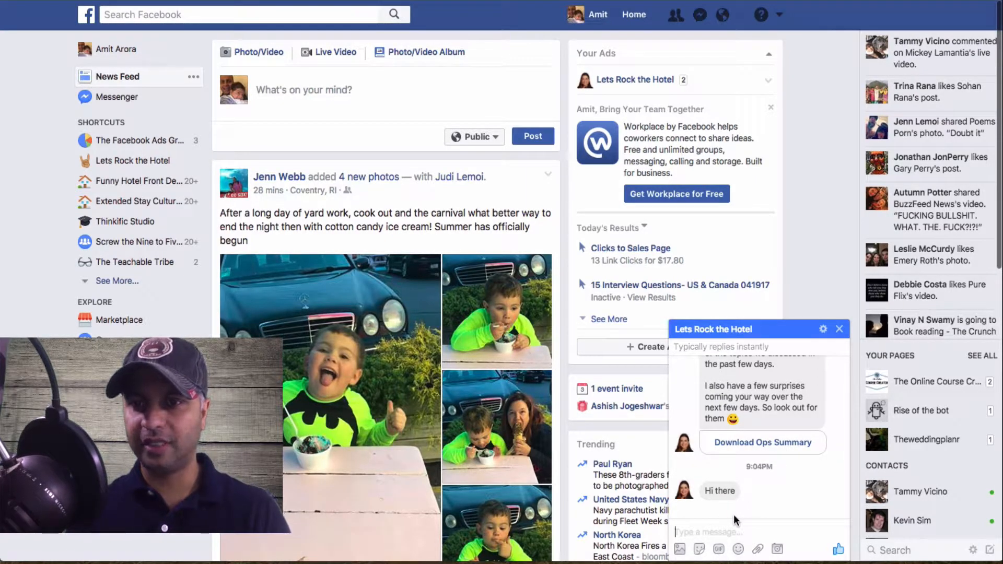
drag(734, 491, 709, 492)
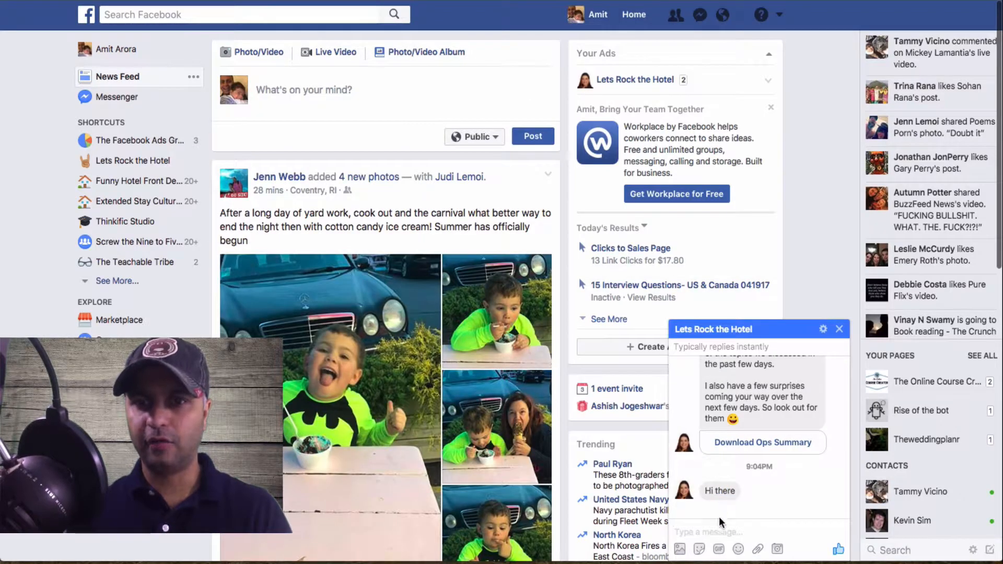
Step: Send the message "What'sup ?" to Lets Rock the Hotel in the Facebook chat window
click(712, 532)
text(Whay's up)
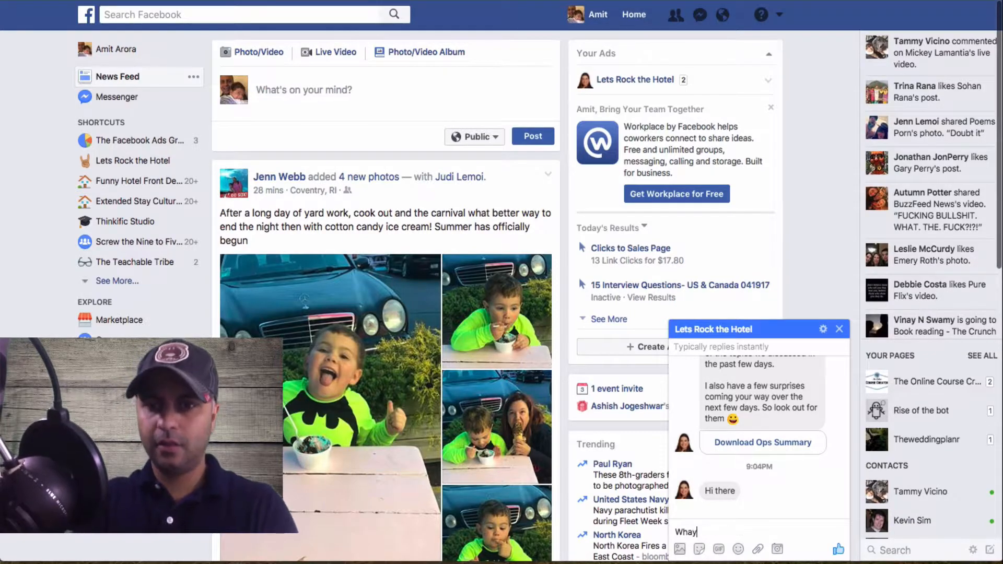
key(BackSpace)
key(BackSpace)
key(BackSpace)
key(BackSpace)
key(BackSpace)
key(BackSpace)
text(t'sup ?)
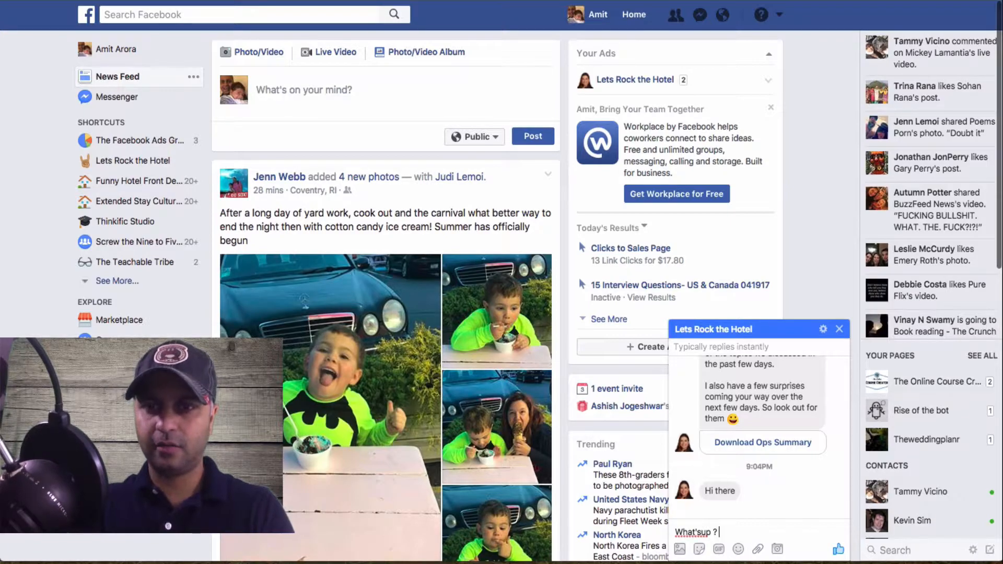
key(Return)
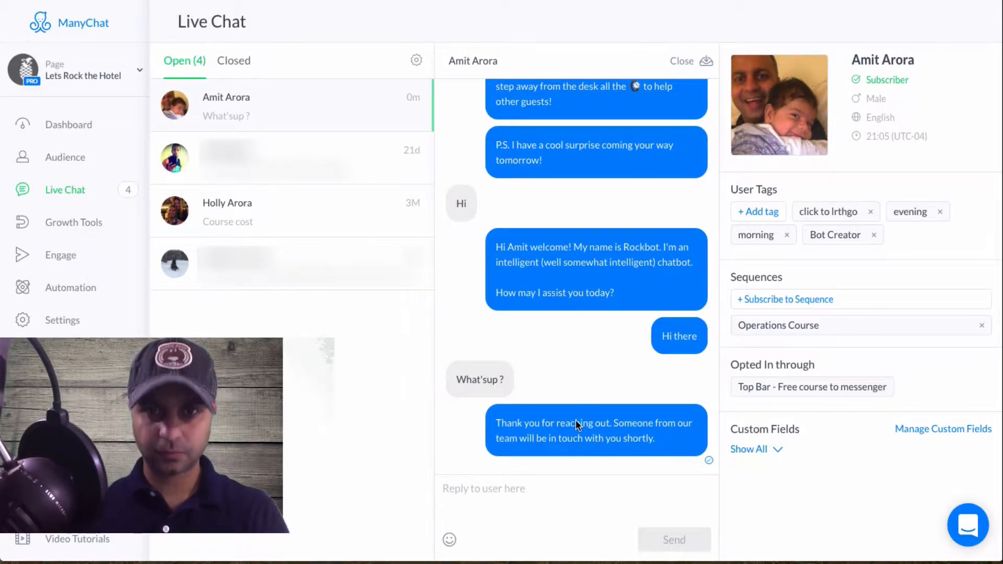
Step: Switch back to ManyChat, check the automatic response in the Live Chat conversation, and open the Default Reply automation
drag(661, 439, 489, 418)
click(525, 488)
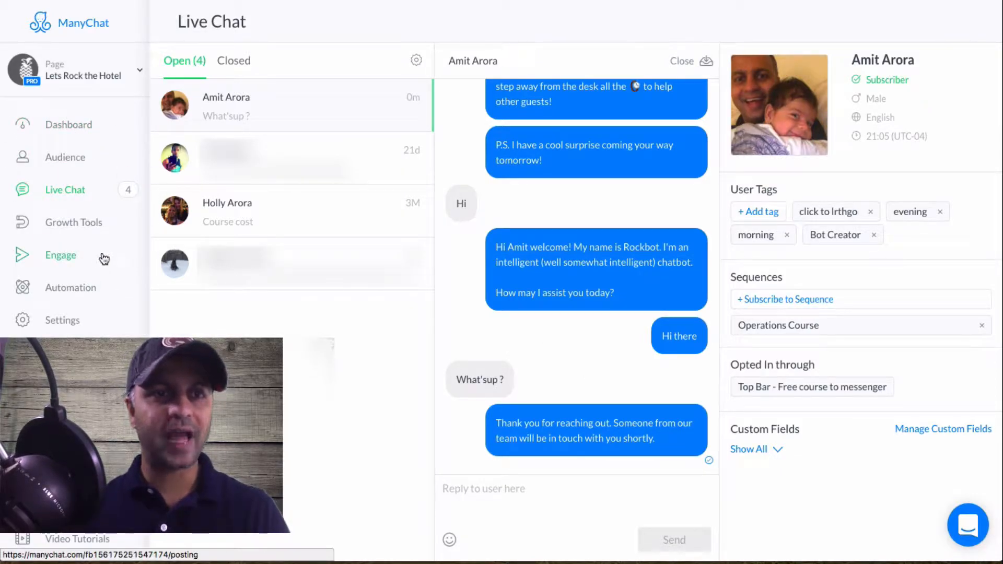
click(81, 284)
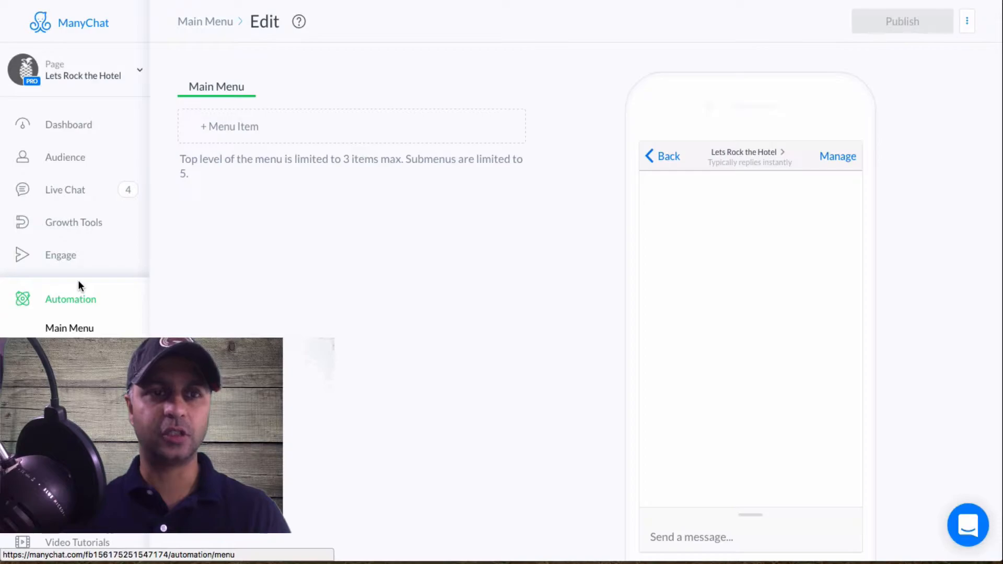
click(89, 358)
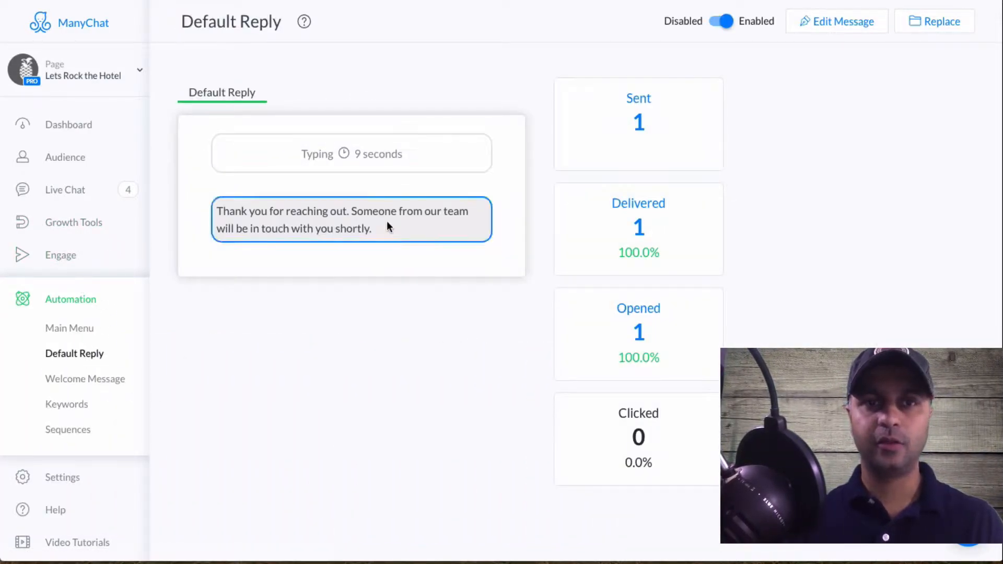
Step: Compare the latest automatic response in the Live Chat conversation with the message text of the Default Reply automation
click(74, 191)
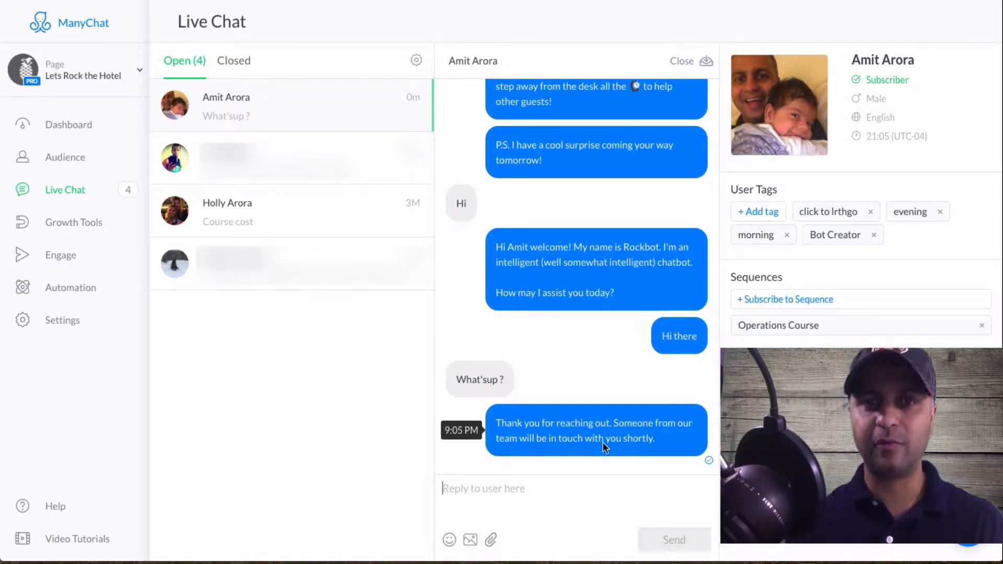
click(67, 293)
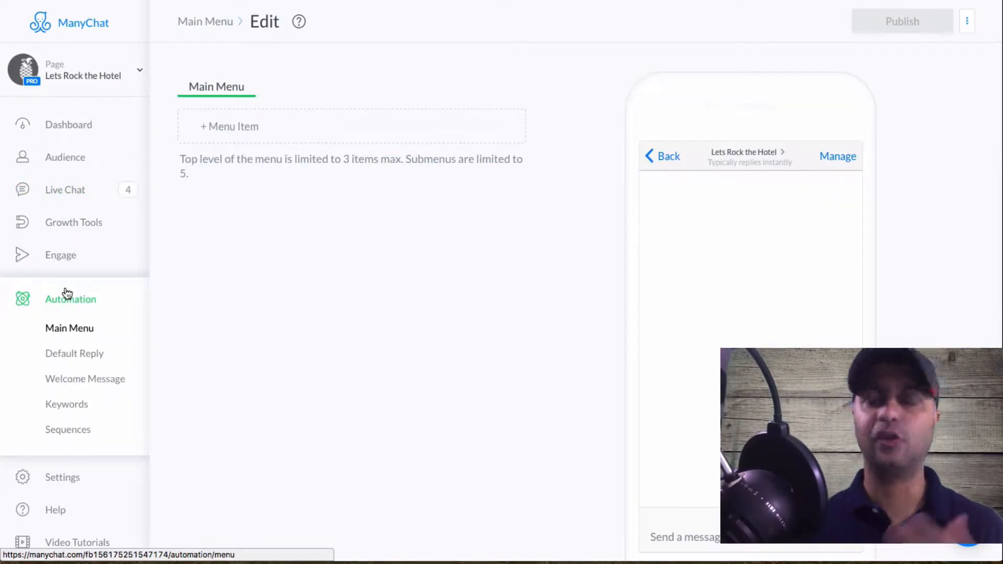
click(90, 354)
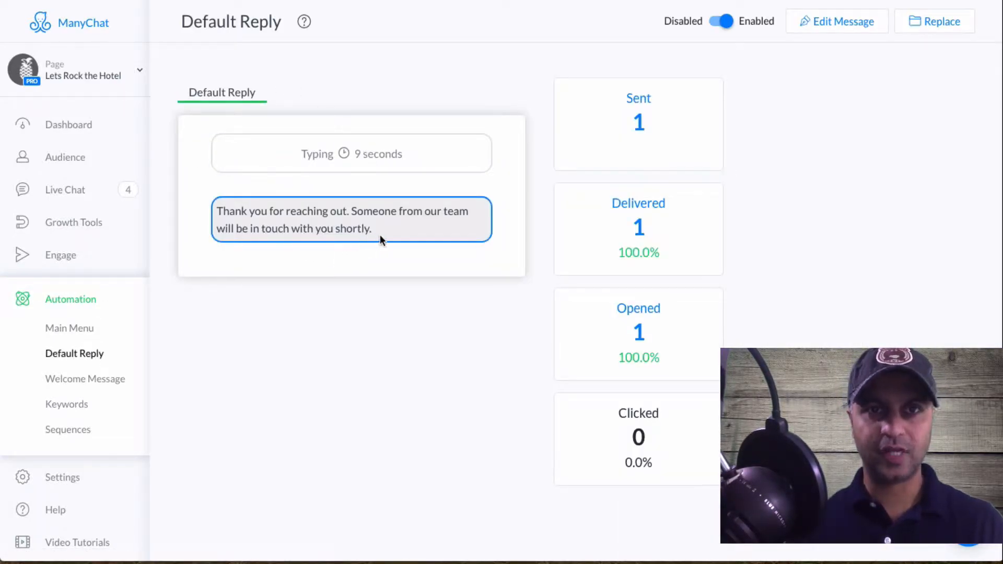
drag(381, 236, 220, 214)
click(426, 193)
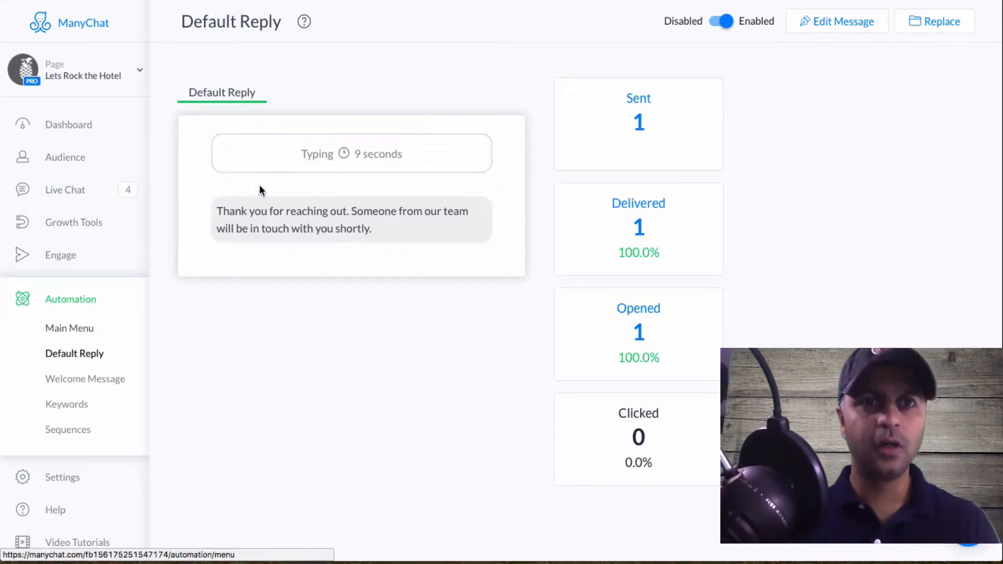
Step: Open the Welcome Message automation and examine its text, especially the P.S. line about unsubscribing by typing "stop"
click(96, 386)
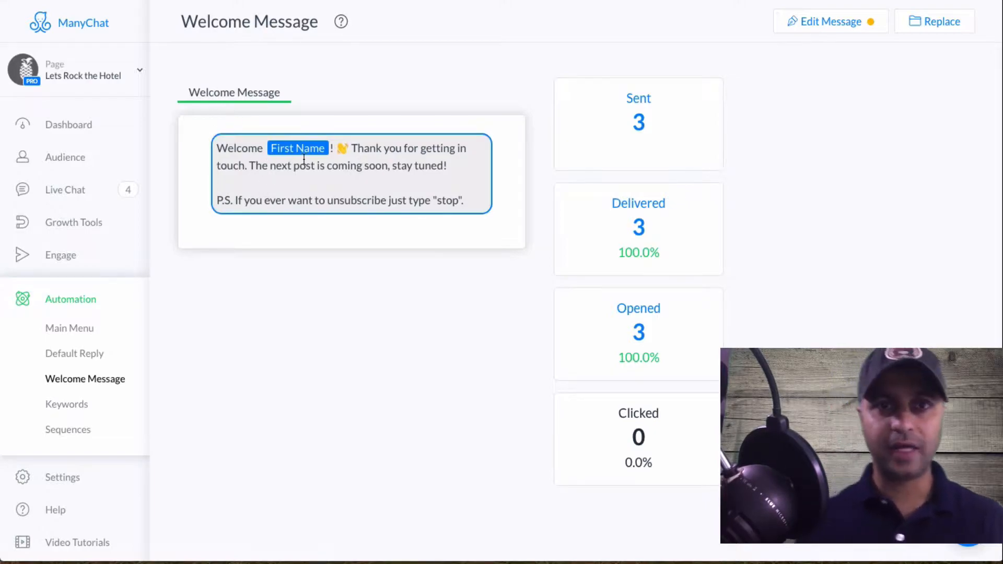
drag(462, 203, 207, 194)
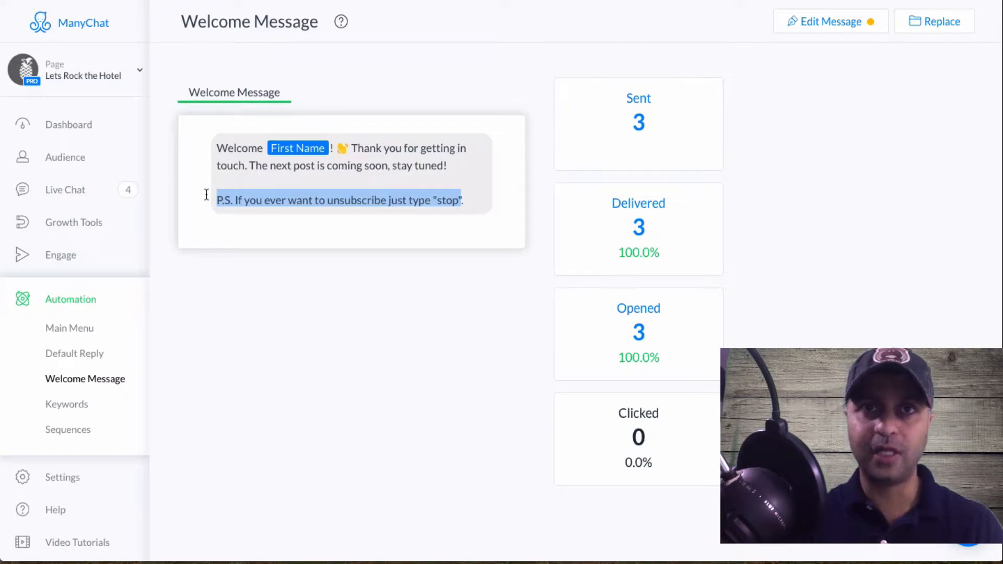
click(345, 201)
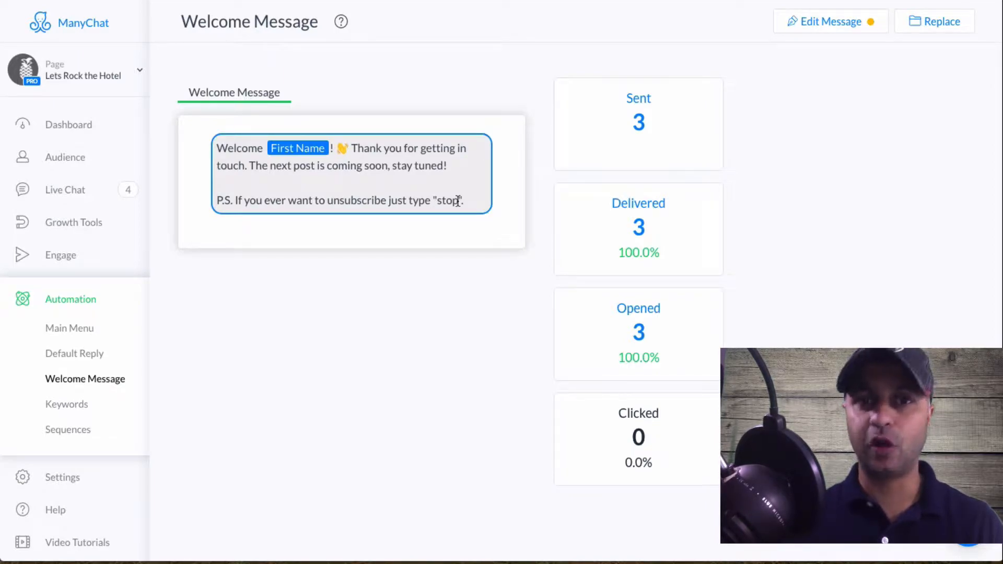
drag(456, 201, 438, 203)
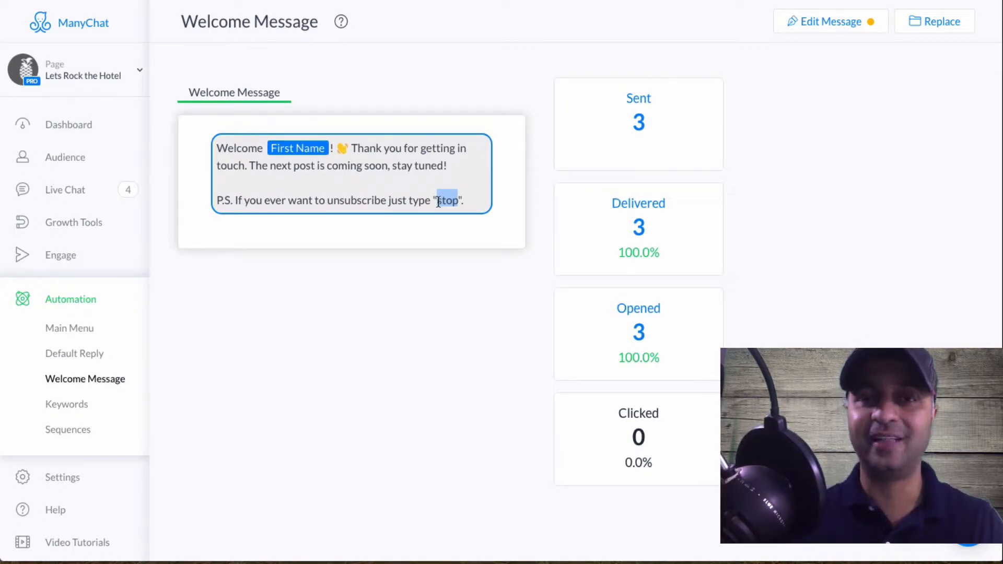
drag(463, 201, 320, 177)
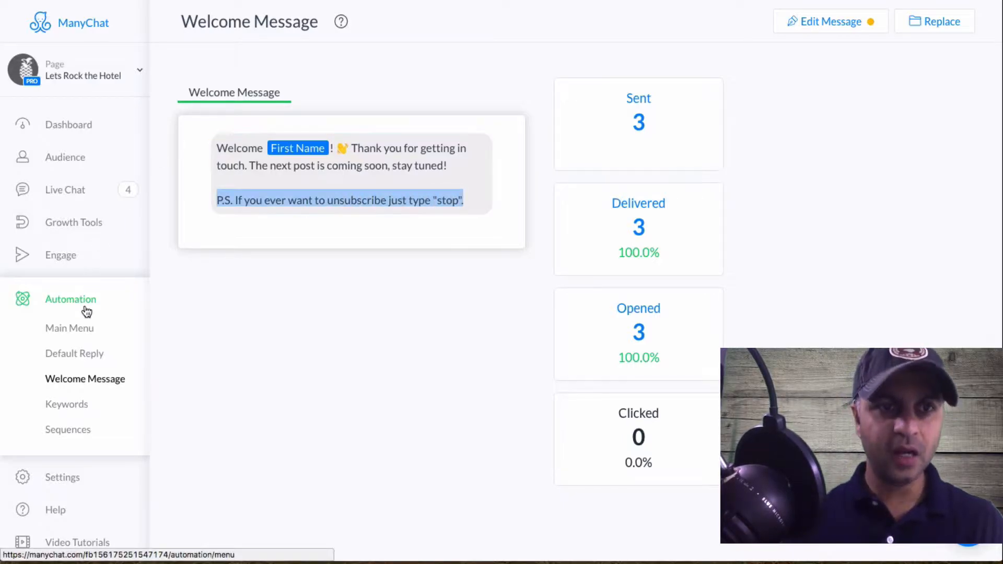
Step: Open the Keywords automation and examine the "hi, hey or hello" rule, its reply message, and its available additional actions
click(73, 411)
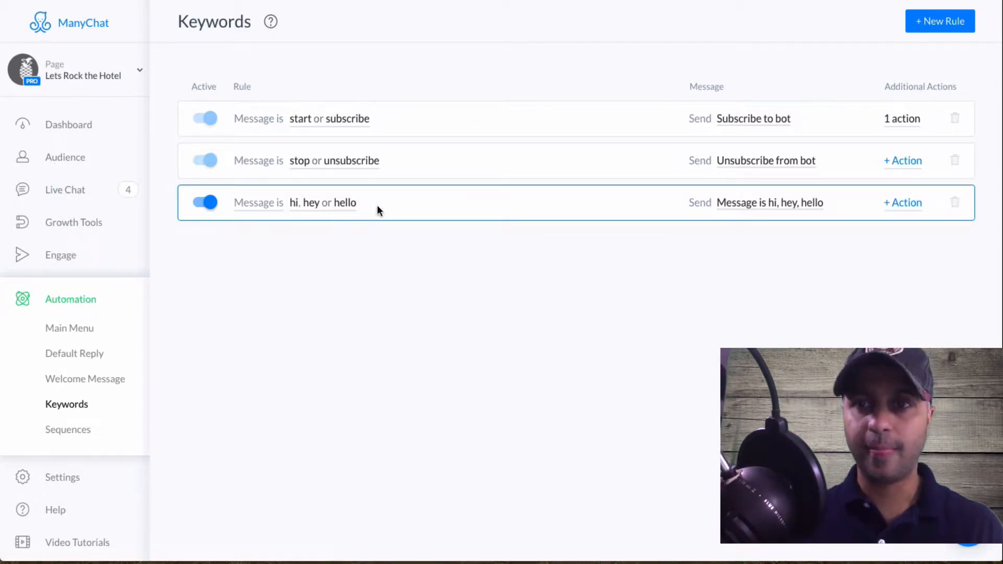
click(322, 206)
click(387, 245)
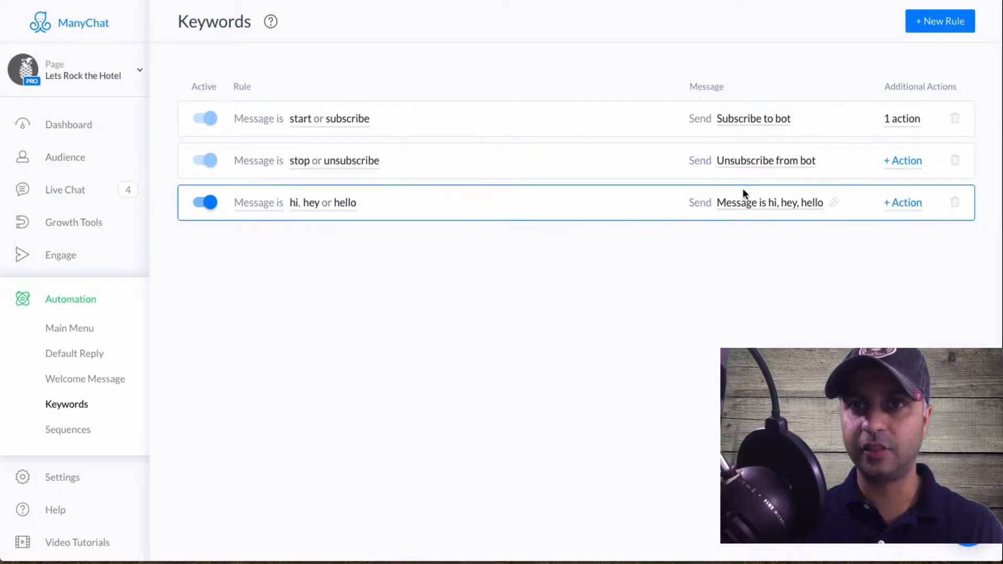
click(750, 204)
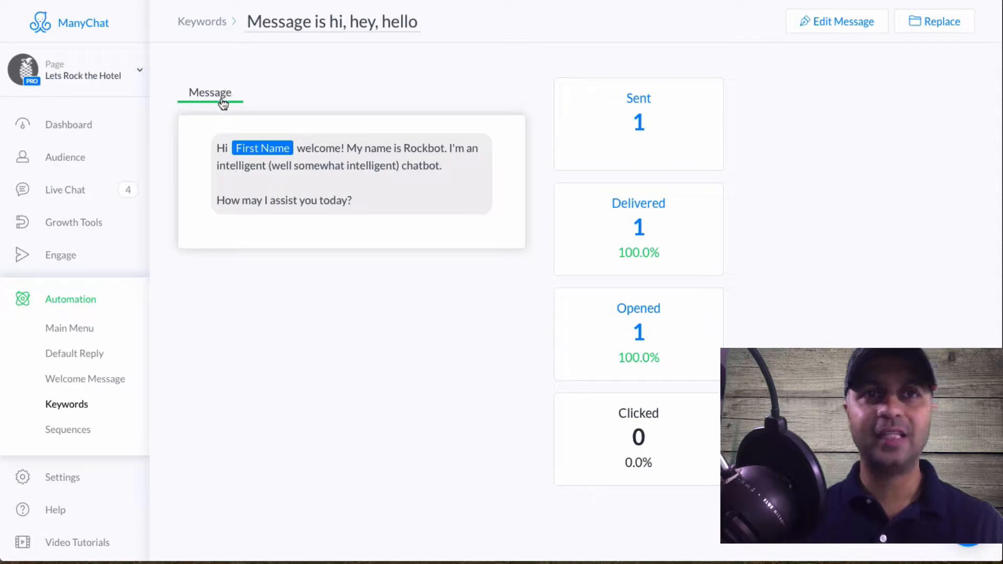
click(222, 23)
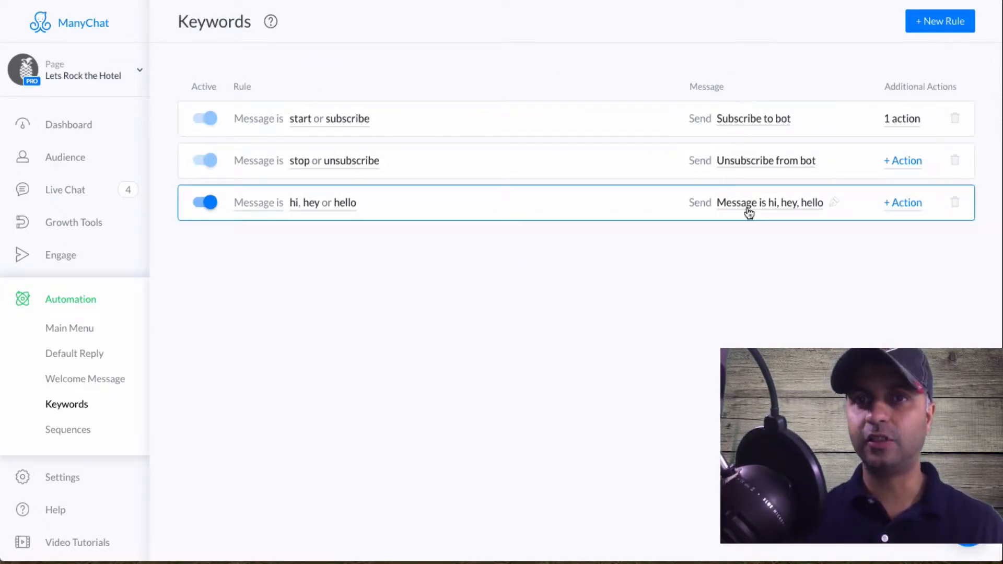
click(903, 203)
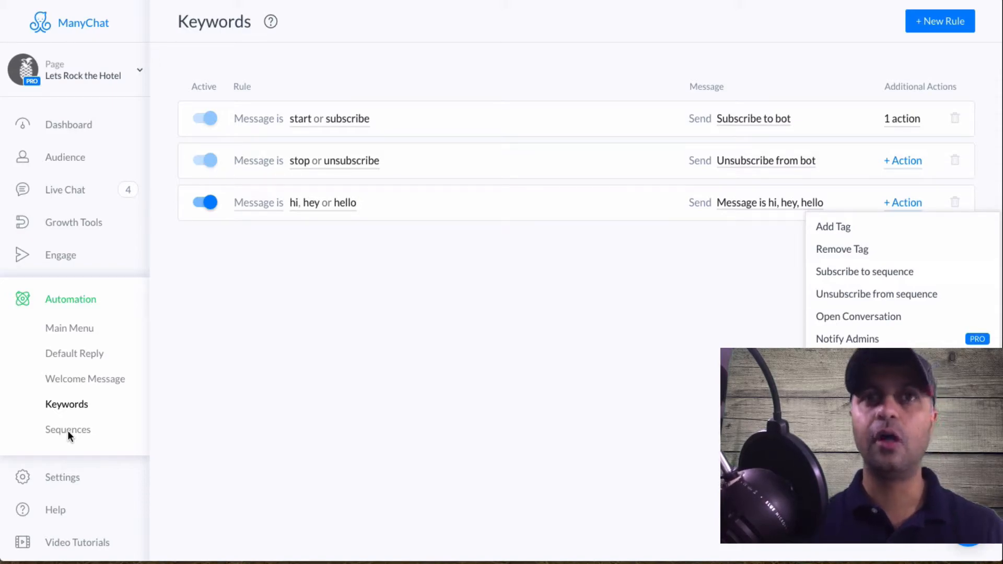
click(96, 426)
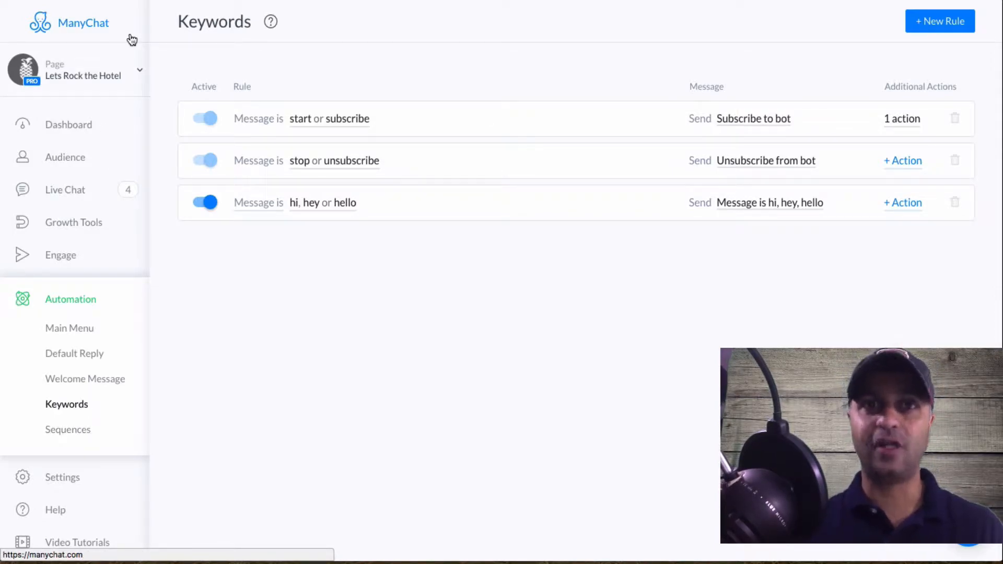
Step: Open the Operations Course sequence and look through its scheduled messages and their delays
click(82, 437)
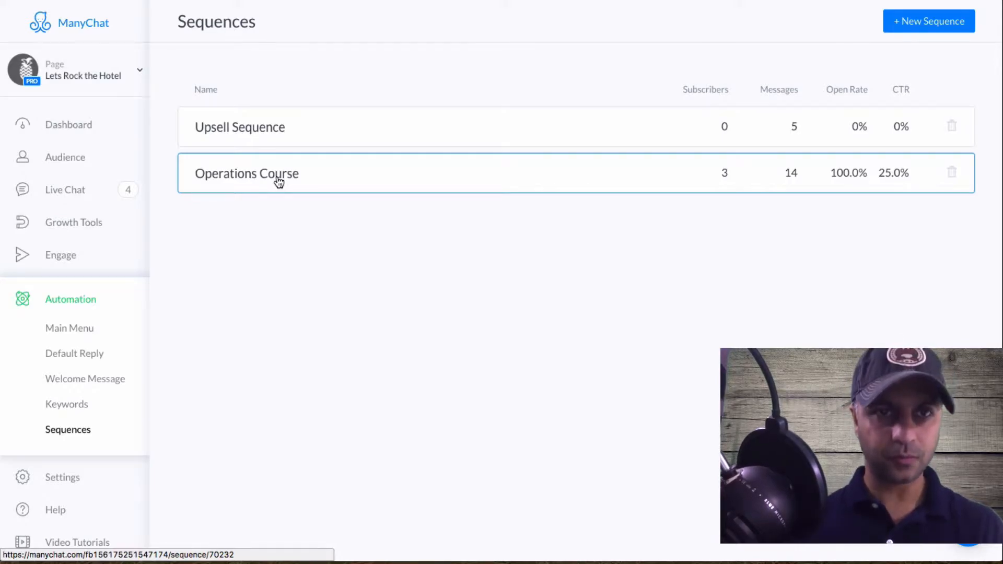
click(423, 175)
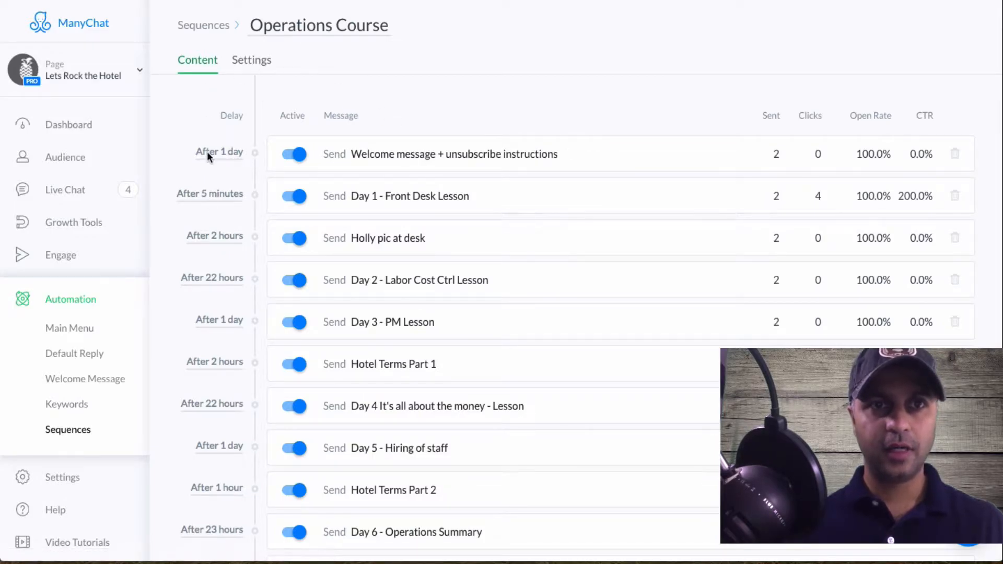
scroll(207, 204, down, 5)
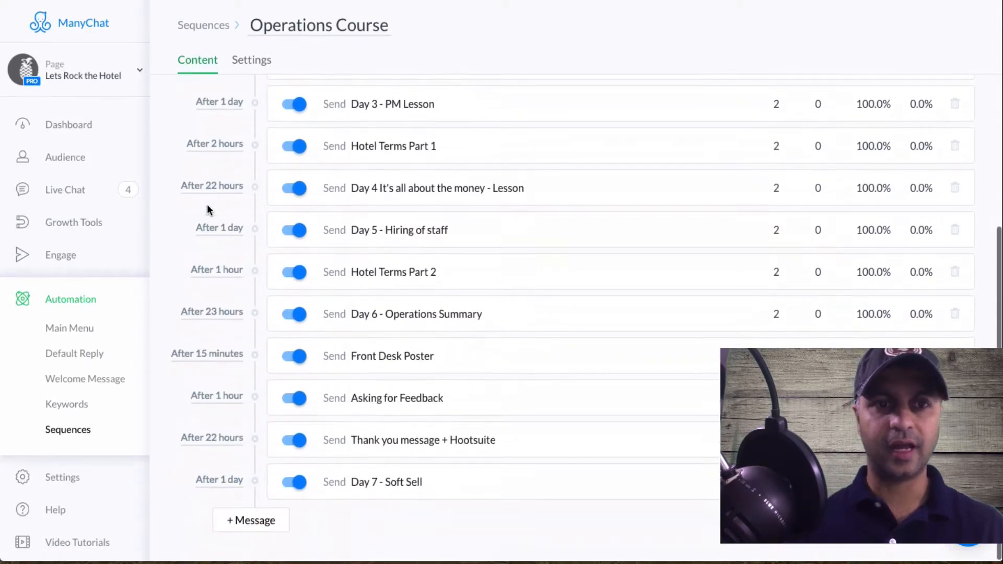
scroll(207, 205, up, 5)
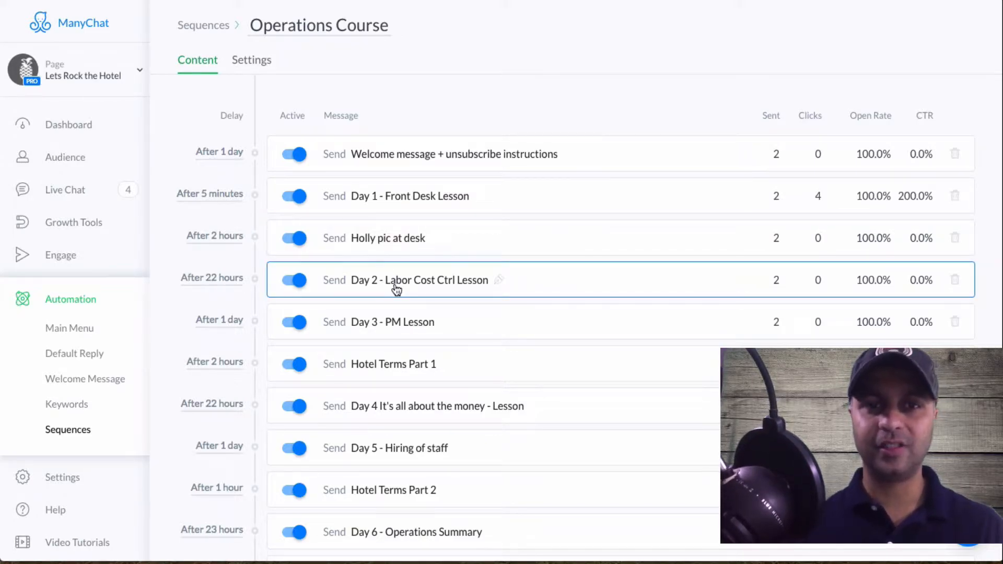
scroll(396, 287, down, 1)
scroll(409, 331, down, 1)
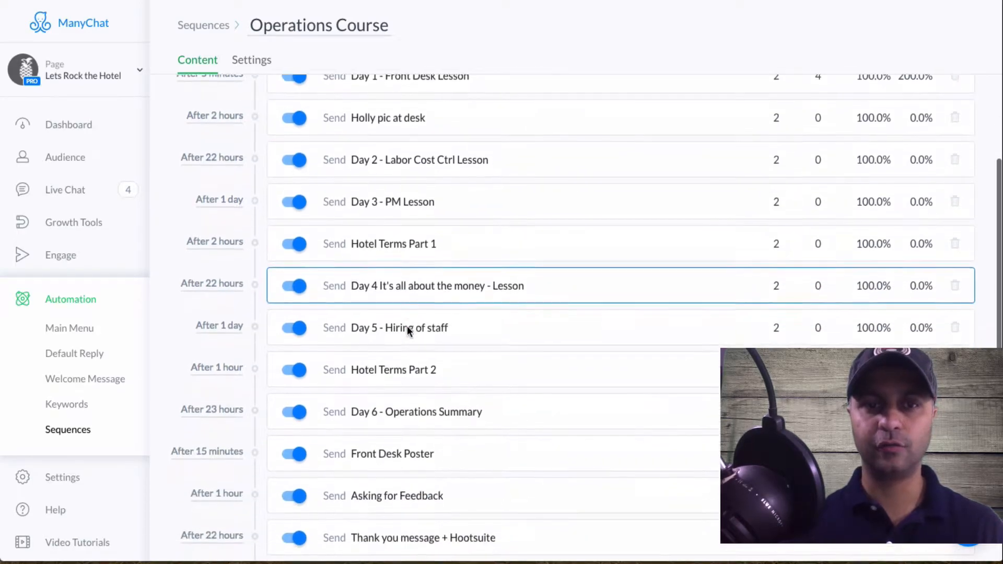
scroll(406, 331, down, 2)
scroll(418, 367, down, 1)
scroll(418, 361, up, 4)
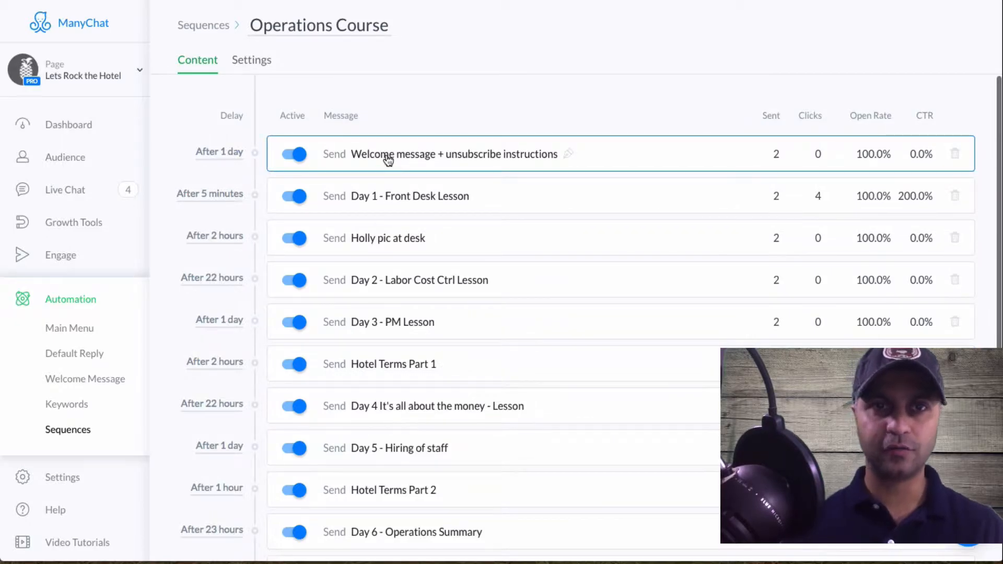
Step: Review the content of the sequence's "Welcome message + unsubscribe instructions" message and open it for editing
click(387, 157)
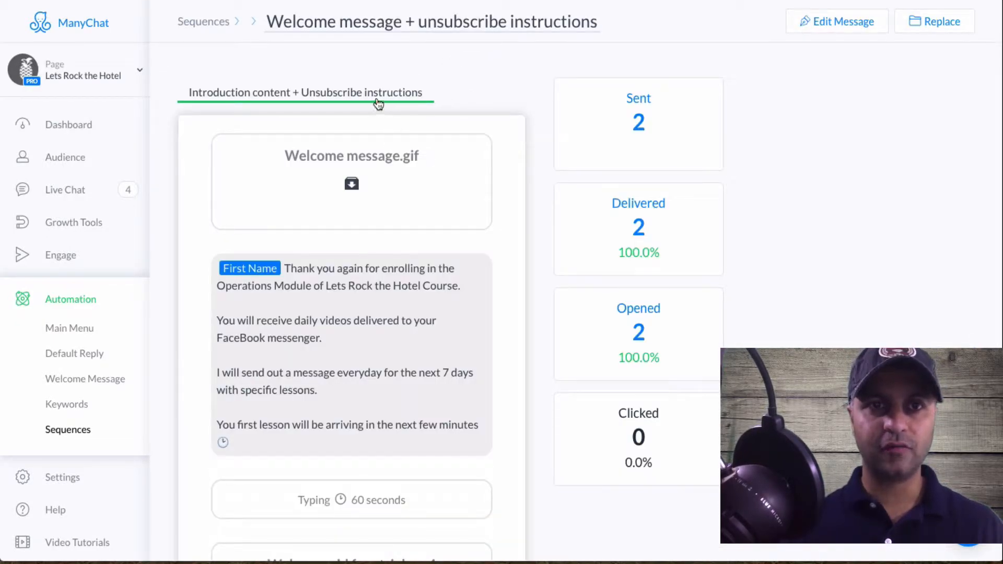
scroll(427, 255, down, 1)
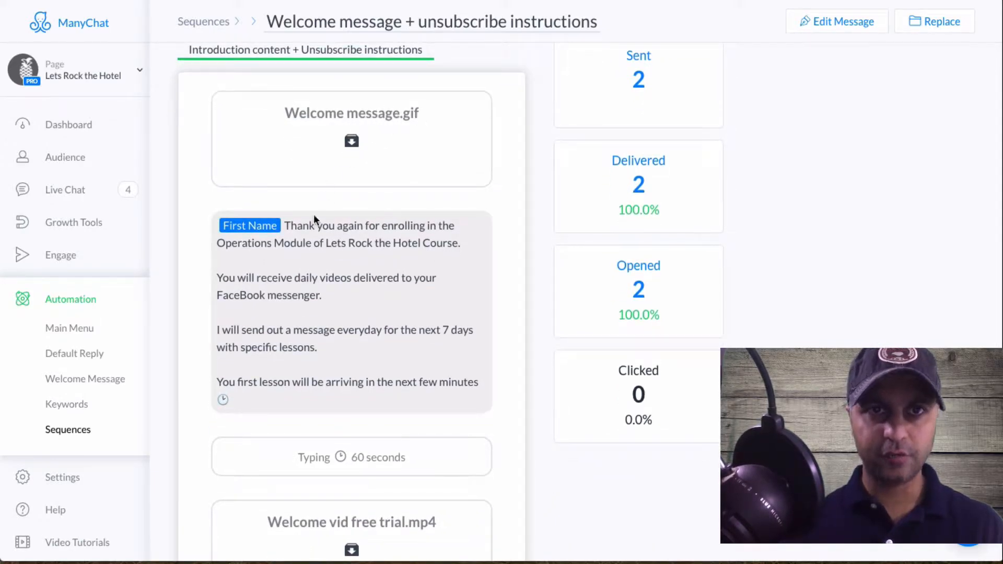
scroll(314, 210, down, 2)
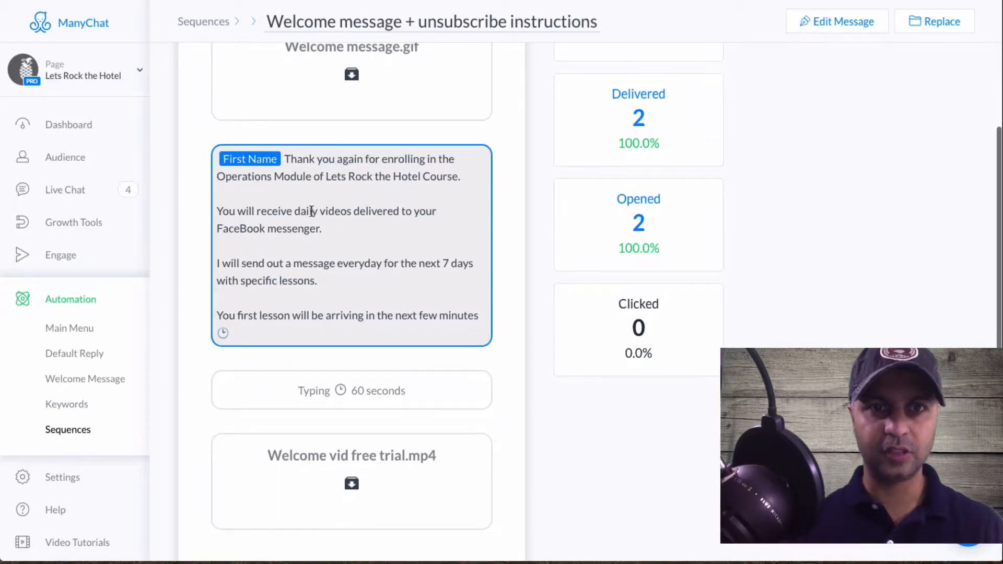
scroll(312, 211, down, 1)
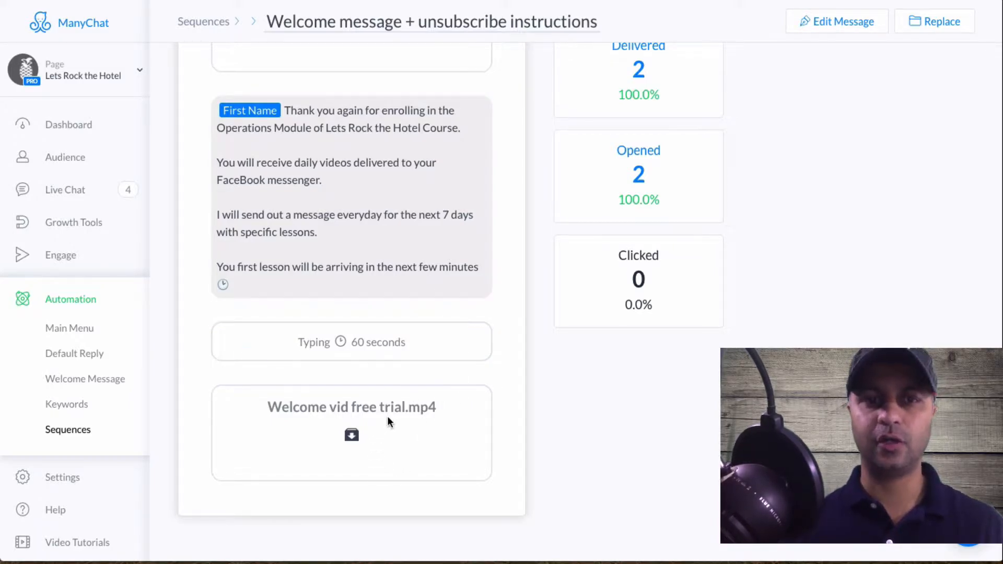
scroll(388, 416, down, 1)
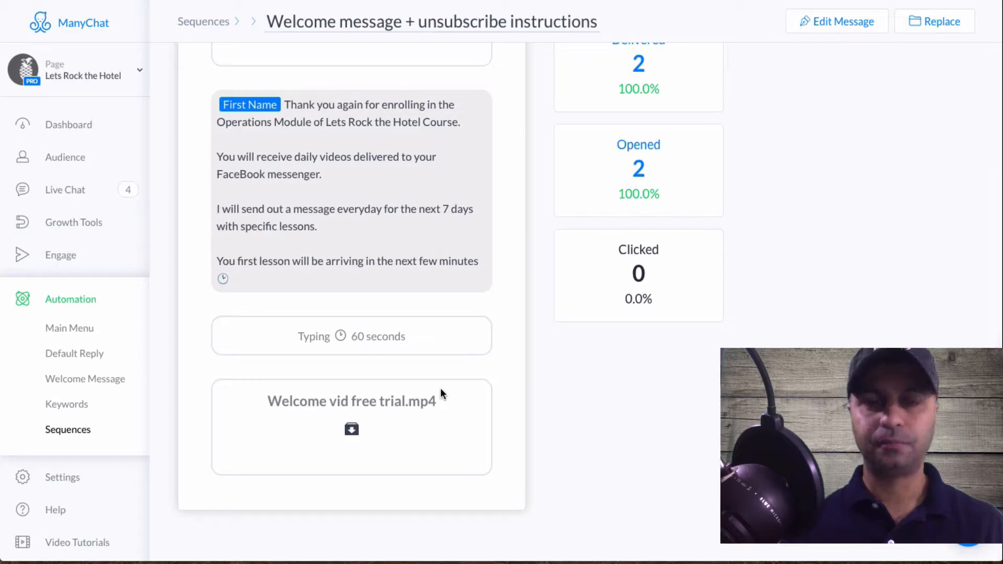
scroll(531, 199, up, 3)
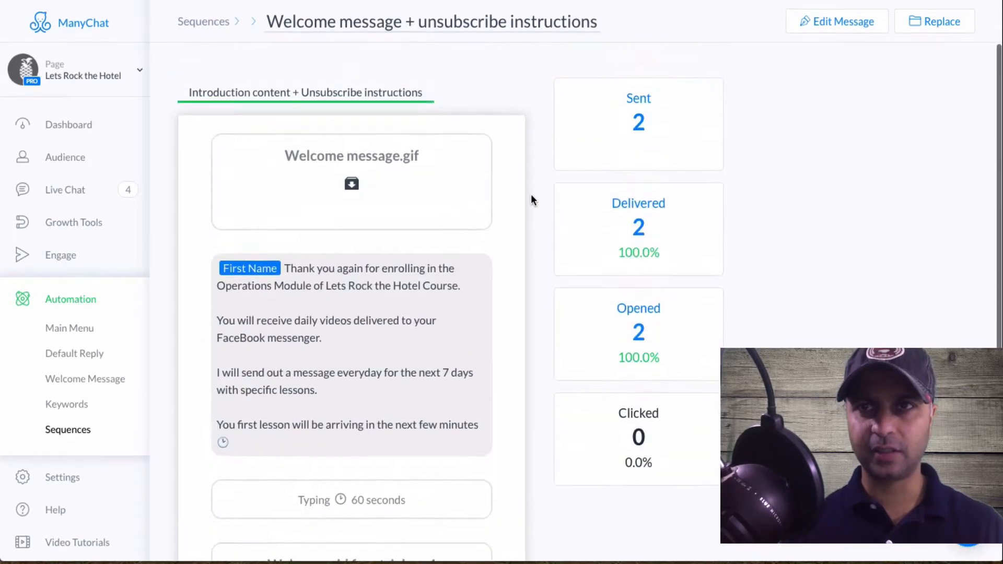
click(822, 24)
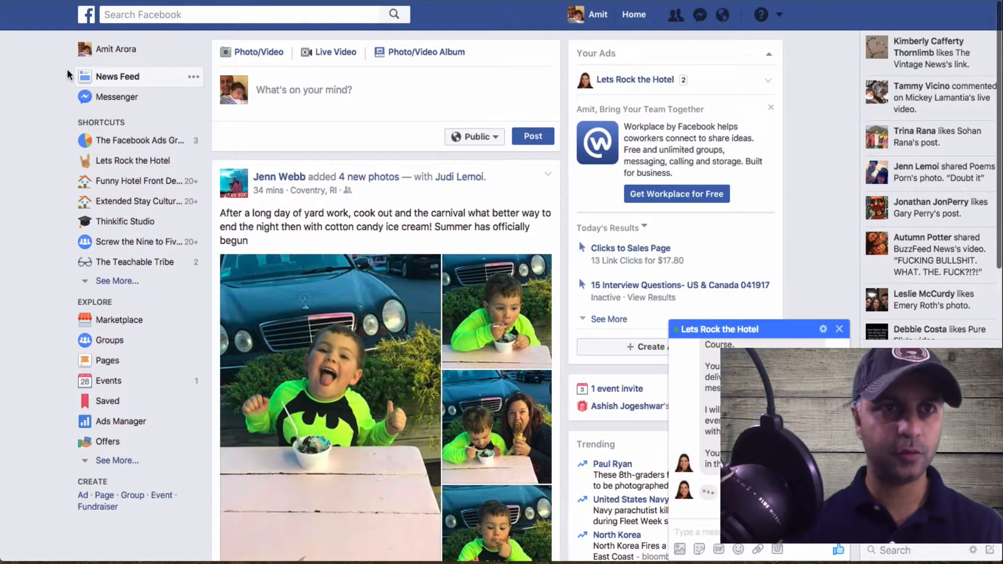
Step: Open Messenger on Facebook, check the playback settings of the Lets Rock the Hotel welcome video, and pause it
click(132, 103)
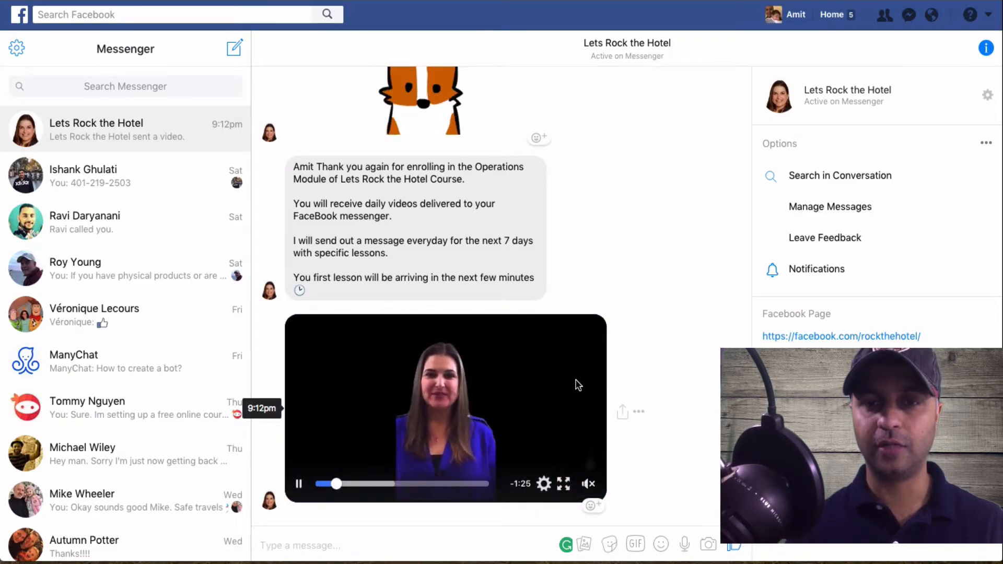
click(544, 483)
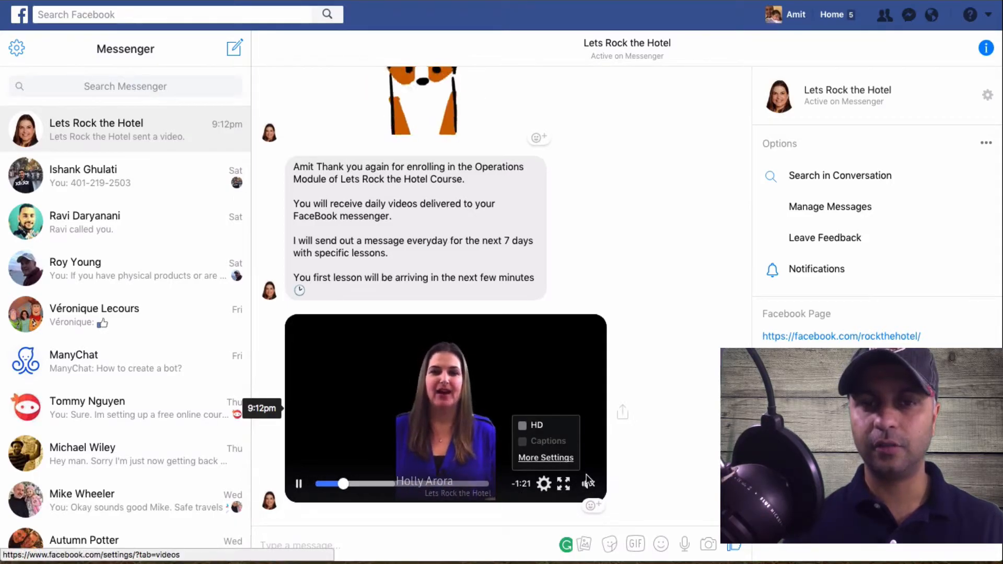
mouse_move(589, 487)
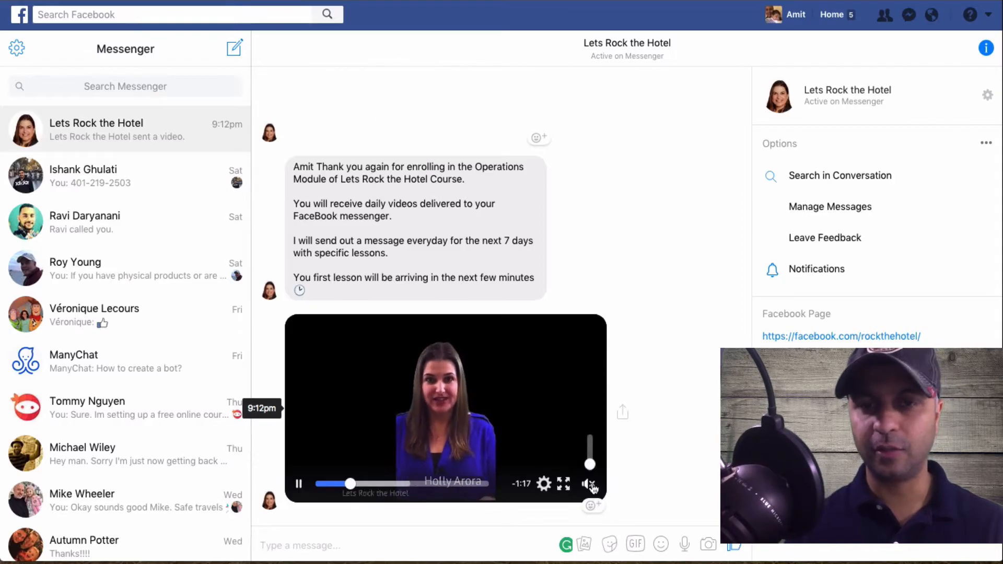
click(300, 486)
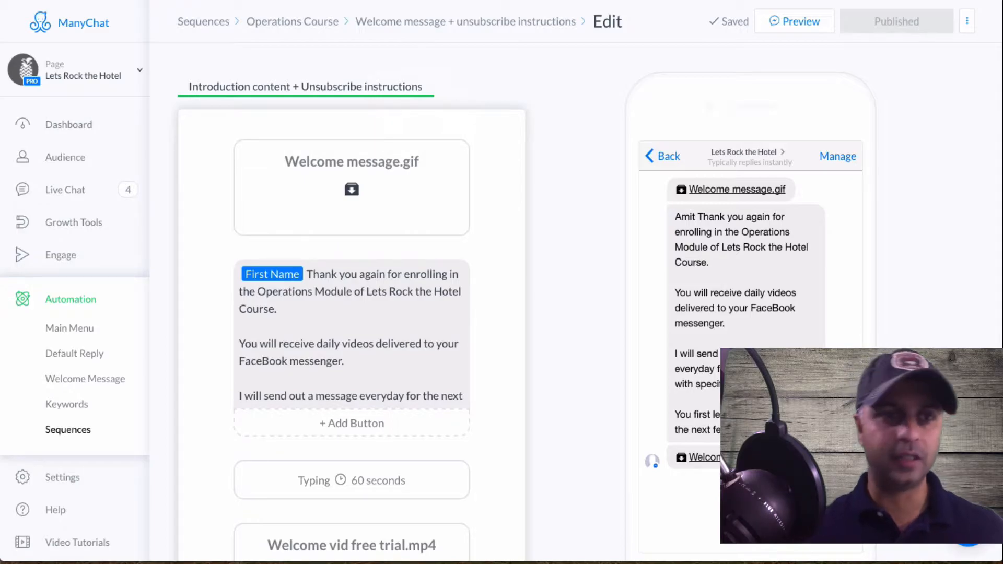
Step: Return to the sequences list and create a new sequence named "Demo Sequence"
click(72, 430)
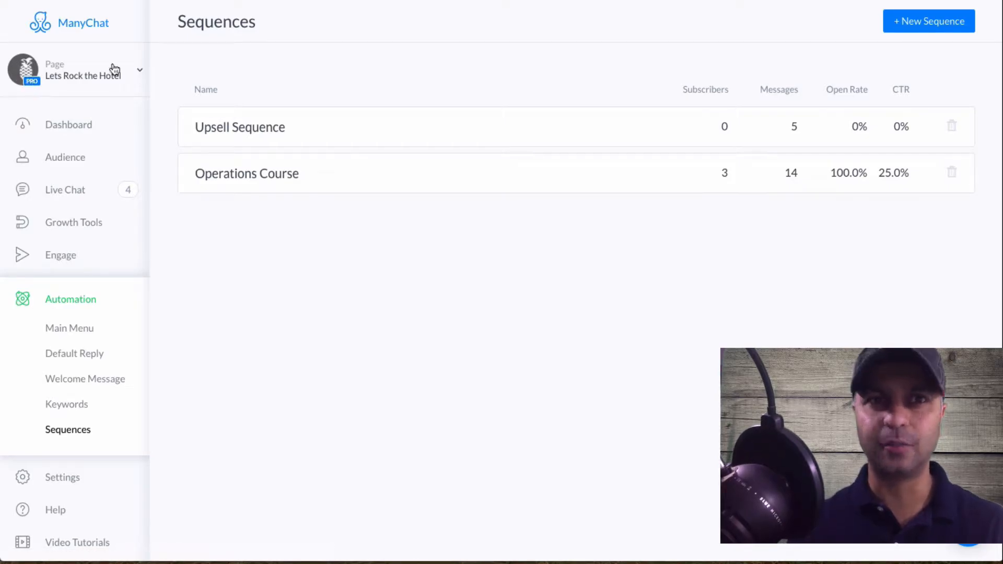
click(926, 23)
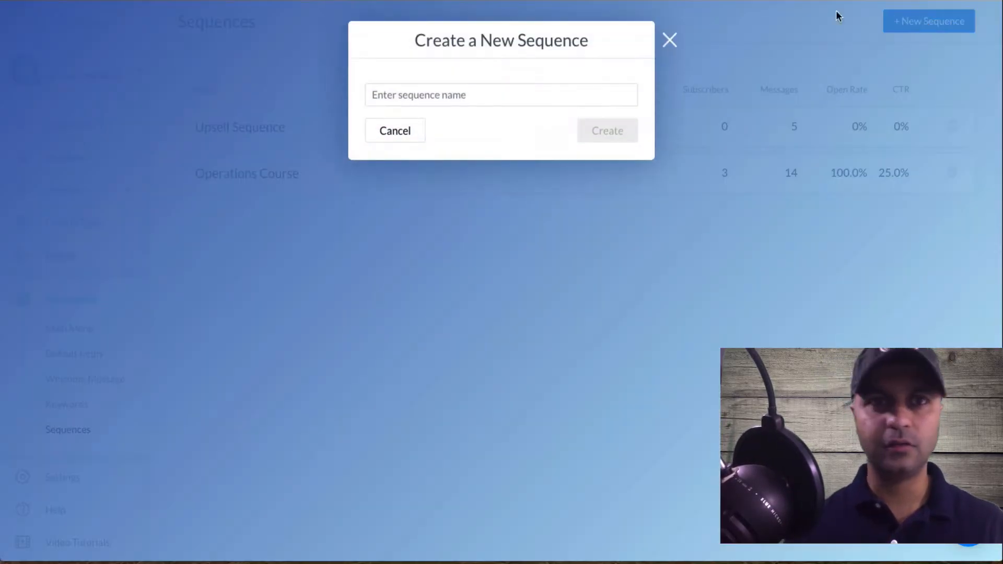
click(439, 95)
text(De)
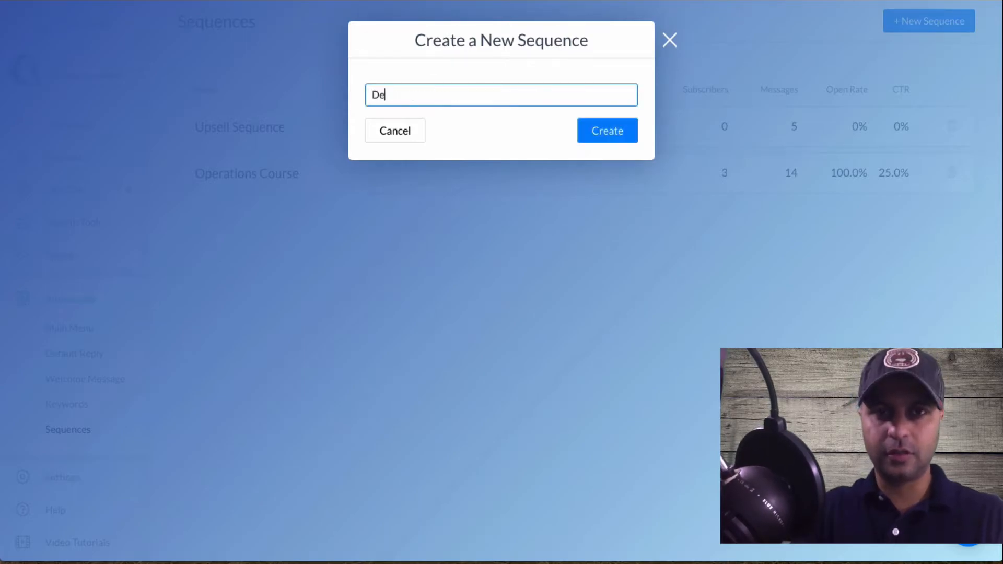
text(mo Sequwnc)
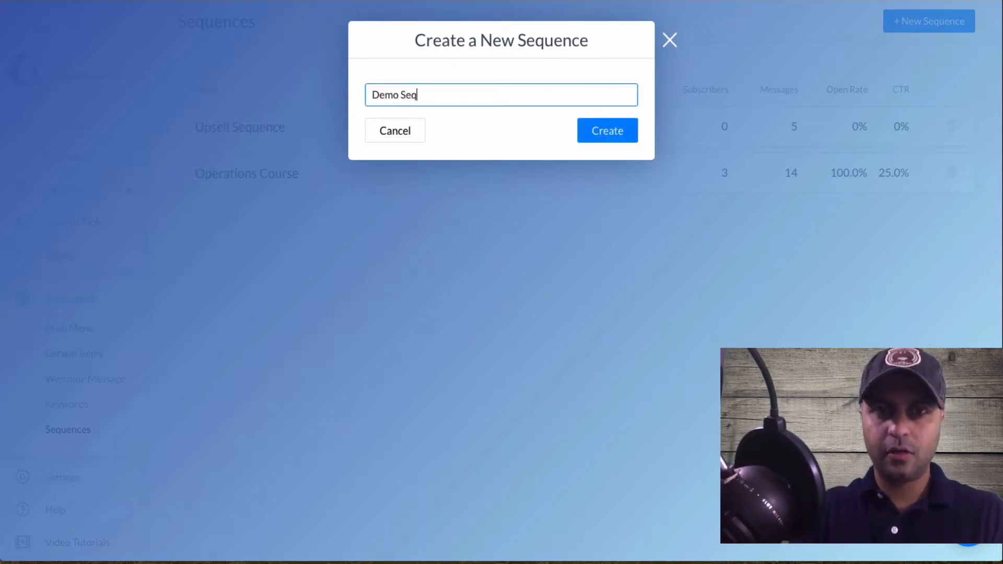
key(BackSpace)
key(BackSpace)
key(BackSpace)
key(BackSpace)
key(BackSpace)
key(BackSpace)
key(BackSpace)
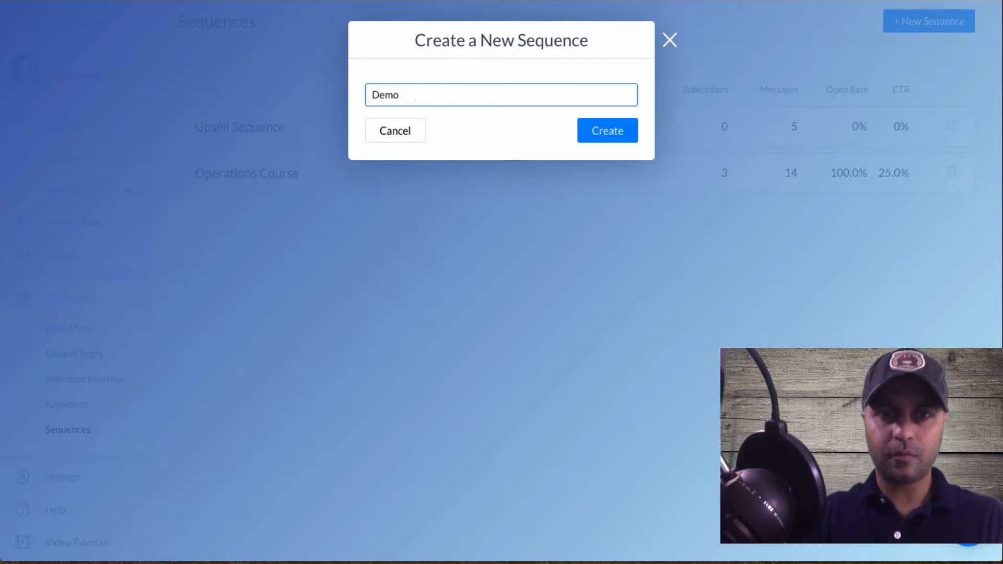
text(Sequence)
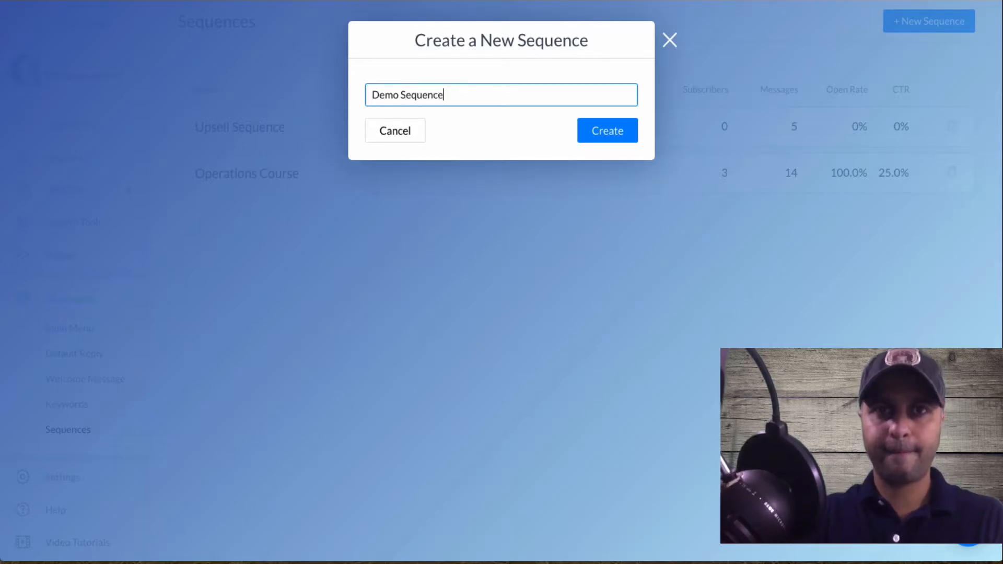
key(Return)
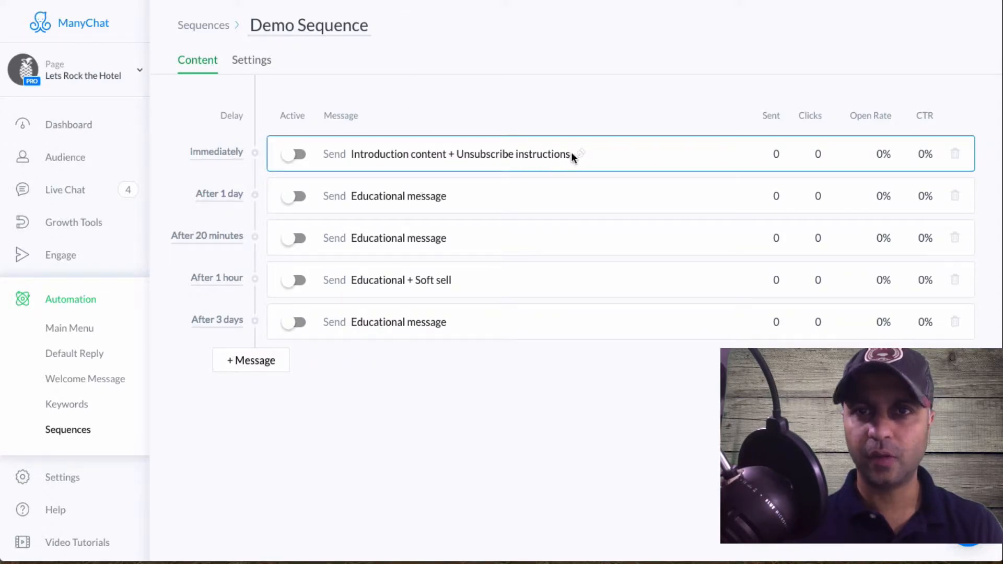
Step: Open the sequence's immediate "Introduction content + Unsubscribe instructions" message and rename it "Day 1 - Lesson 1"
click(473, 163)
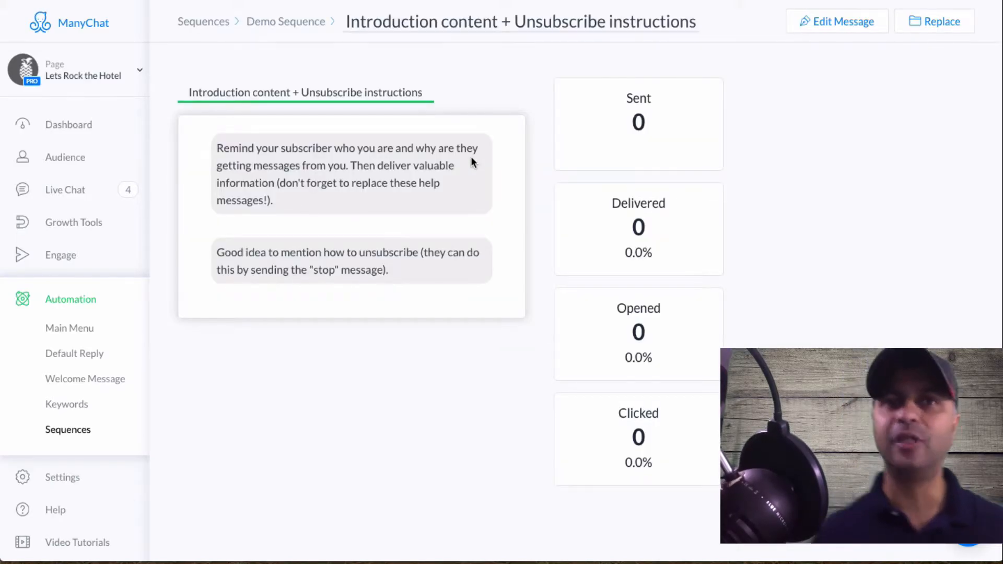
click(405, 29)
key(ctrl+a)
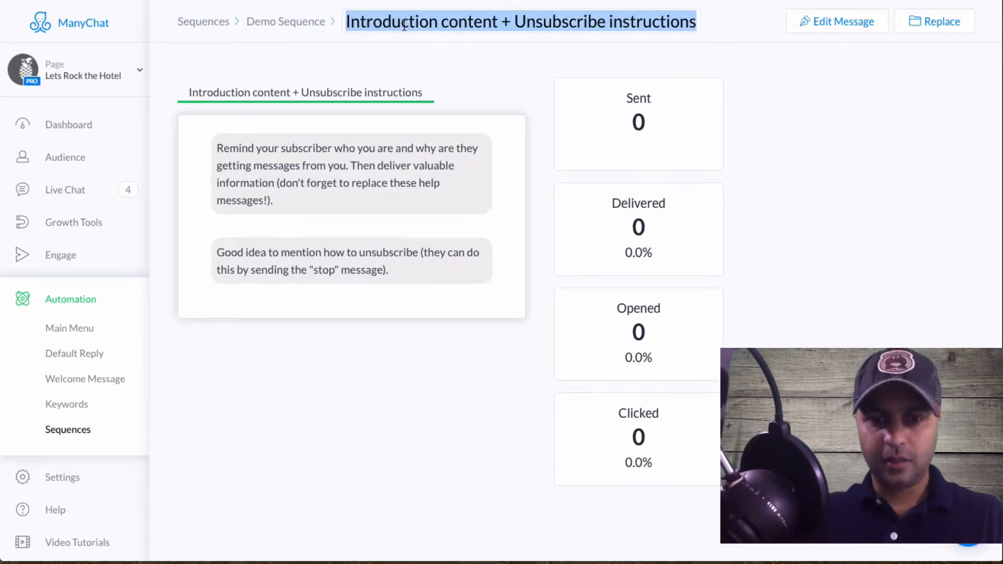
text(Day 1 - Lesson 1)
key(Return)
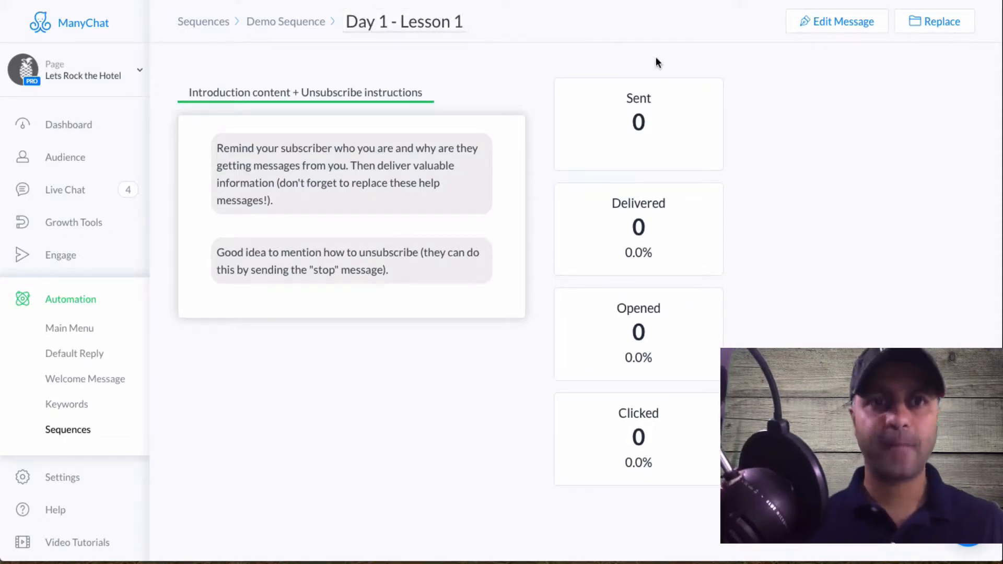
Step: Open the Day 1 - Lesson 1 message for editing and look over its placeholder text blocks and available content types
click(841, 24)
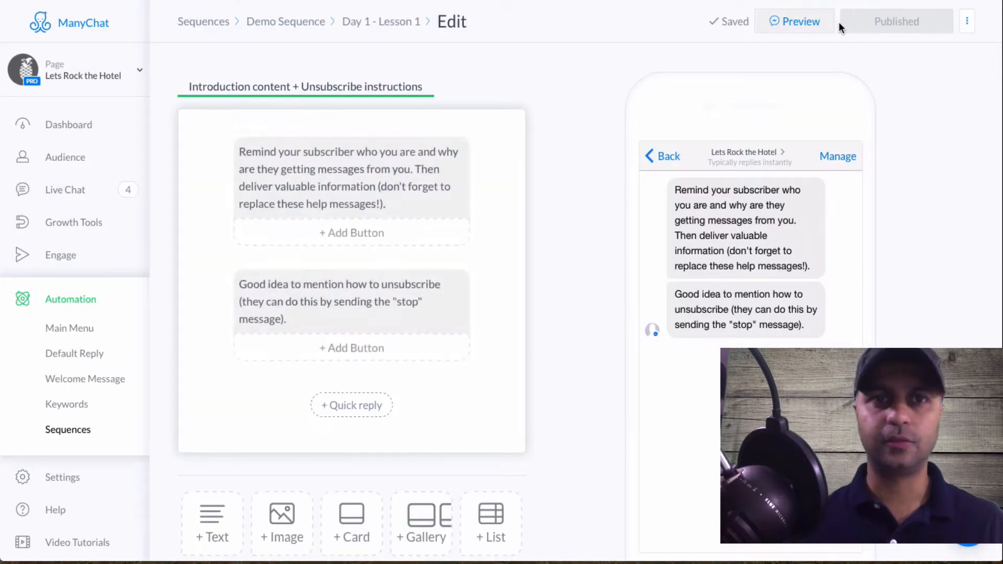
click(268, 171)
click(416, 306)
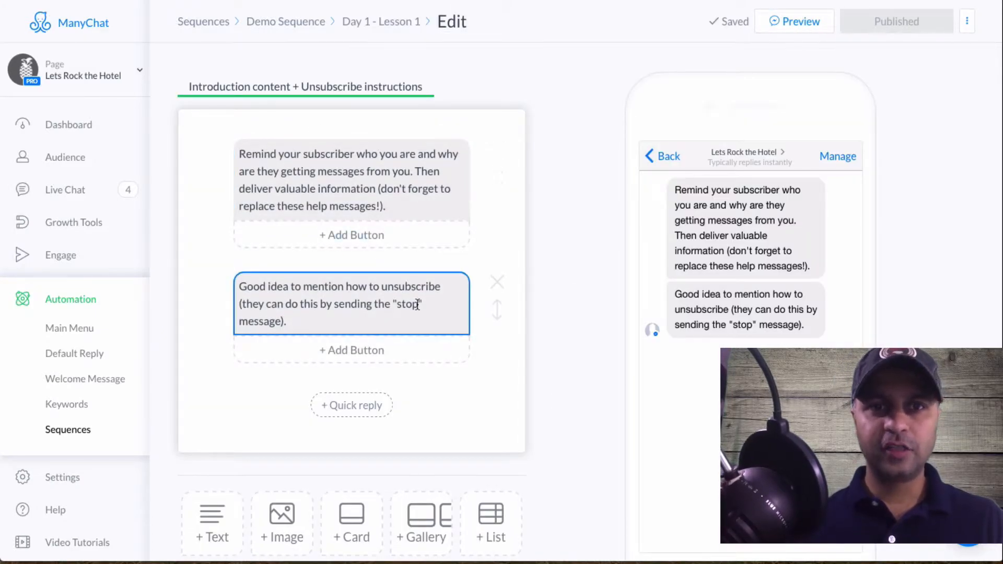
scroll(416, 303, down, 3)
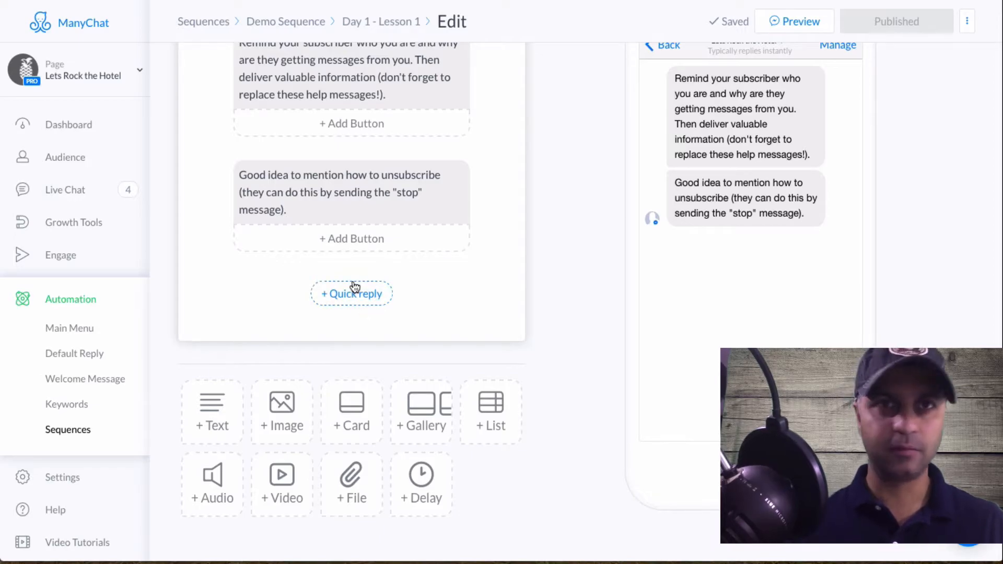
scroll(355, 287, up, 2)
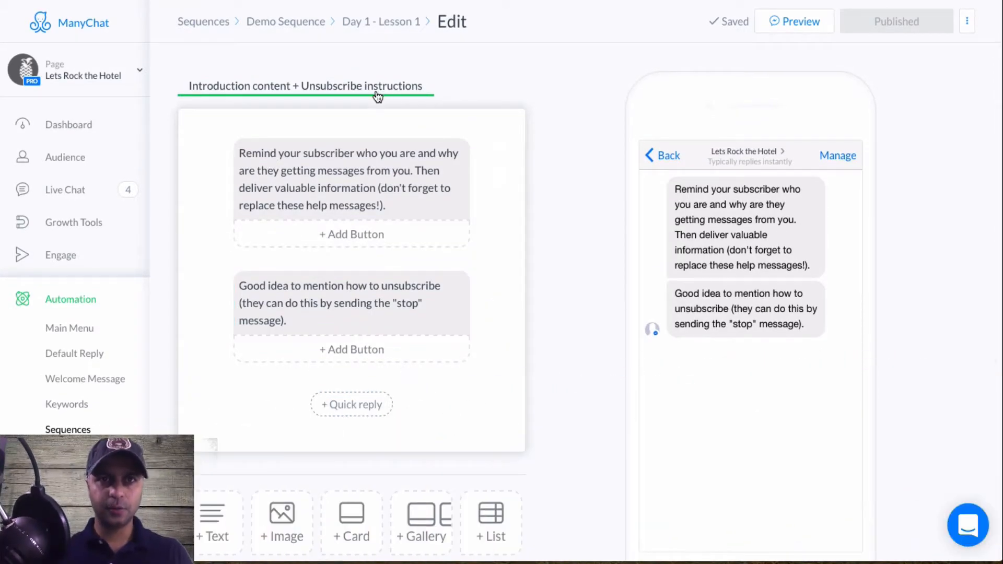
Step: Replace the placeholder wording of the first text block with "Hey"
click(412, 204)
drag(406, 203, 239, 153)
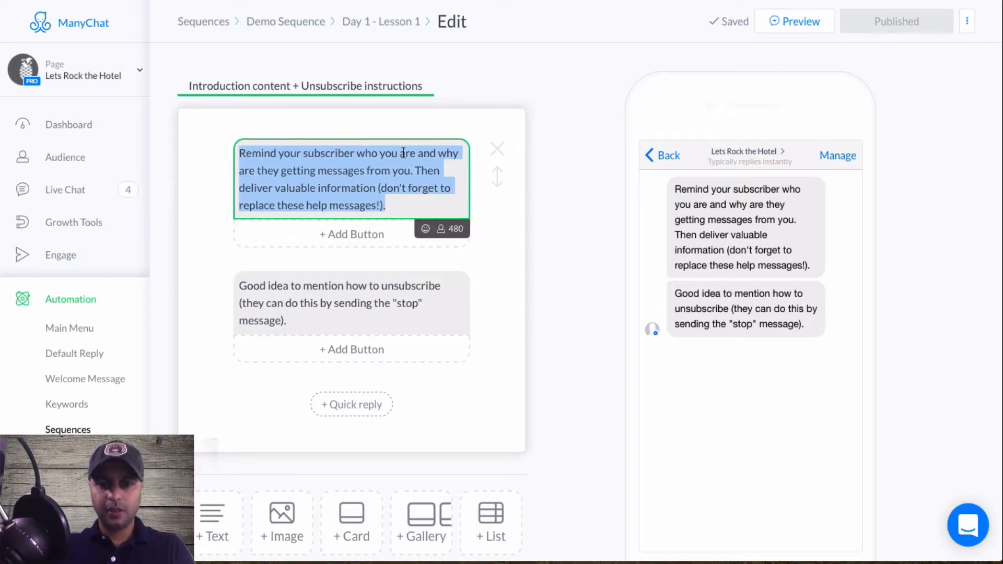
text(Hey)
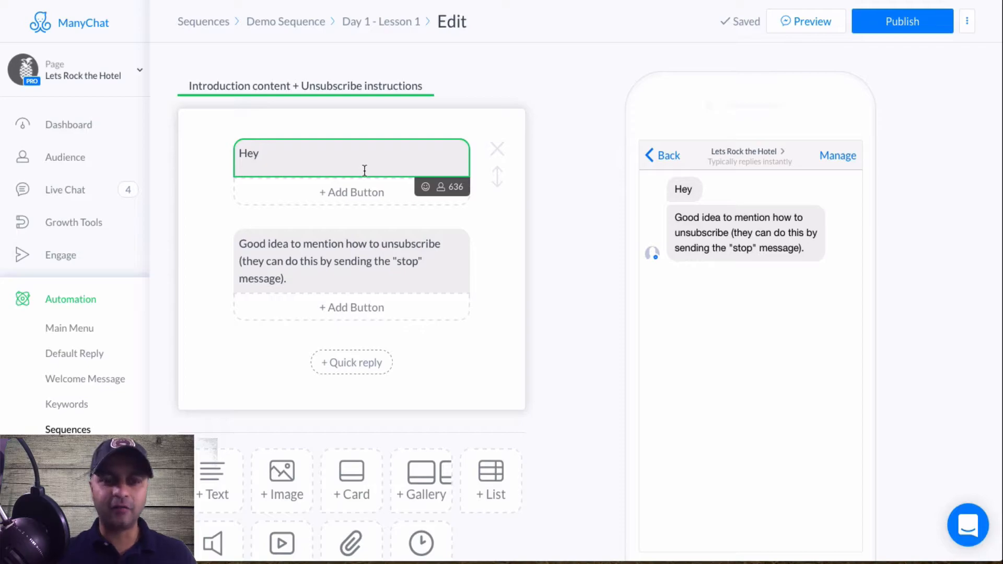
text(%)
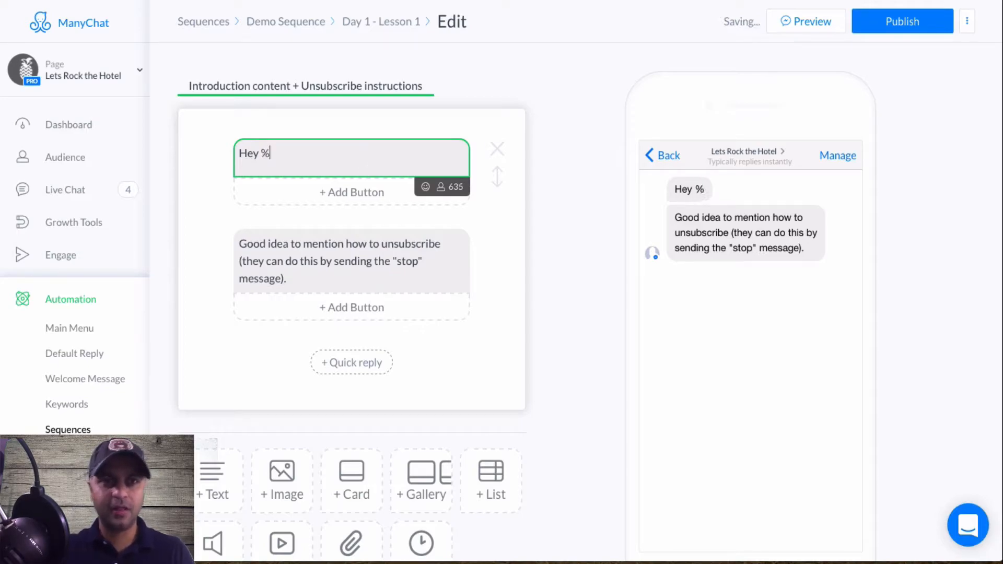
text(FRIST)
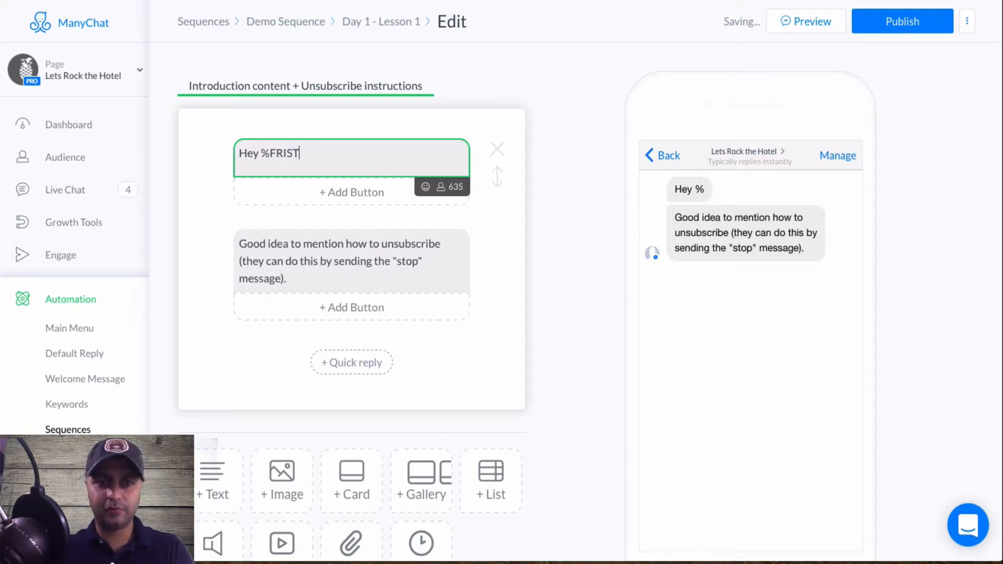
text( NAME%)
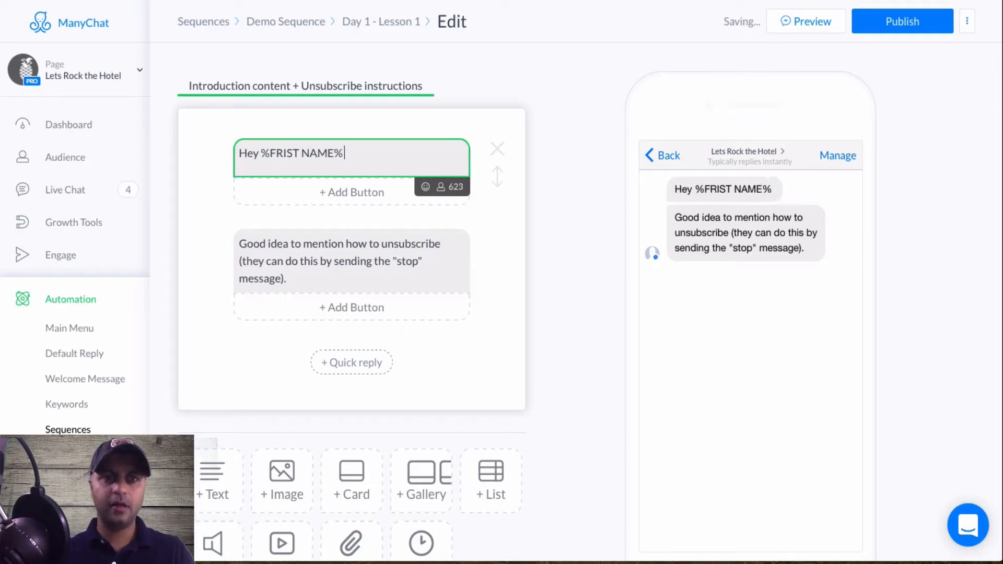
key(ctrl+shift+Left)
key(ctrl+shift+Left)
key(ctrl+shift+Left)
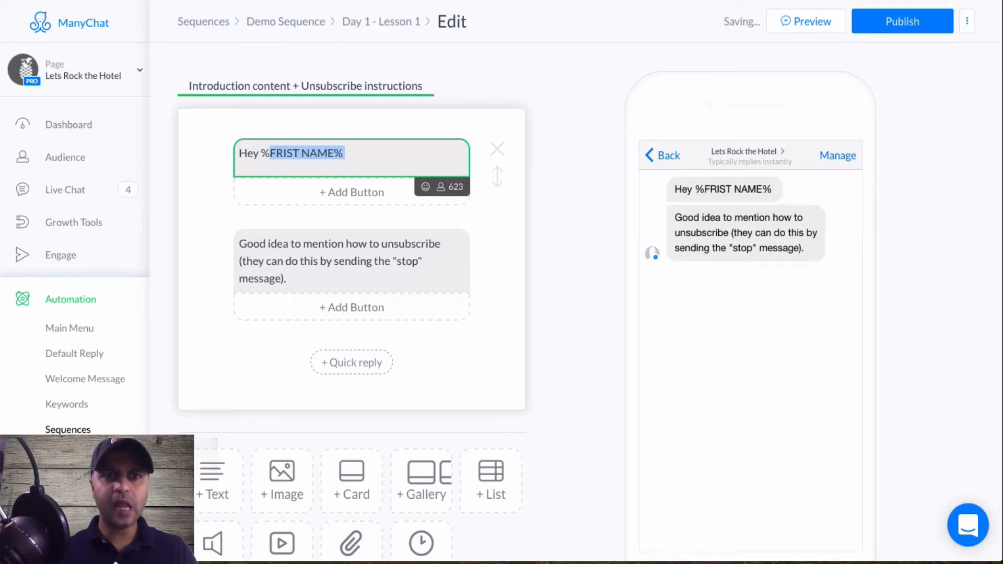
key(ctrl+shift+Right)
key(BackSpace)
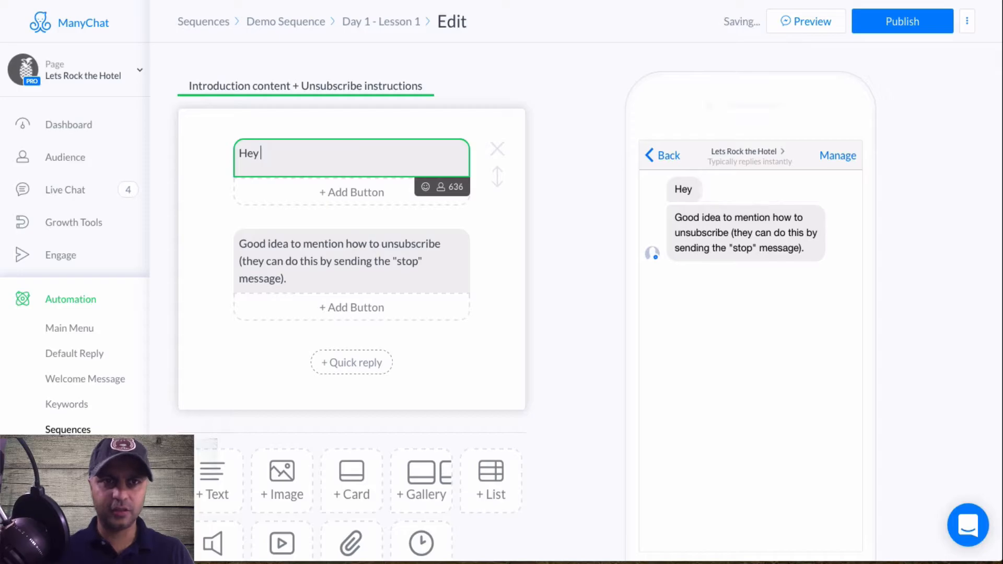
Step: Insert the First Name variable after "Hey" in the first text block and set its fallback to "there"
click(441, 192)
click(293, 217)
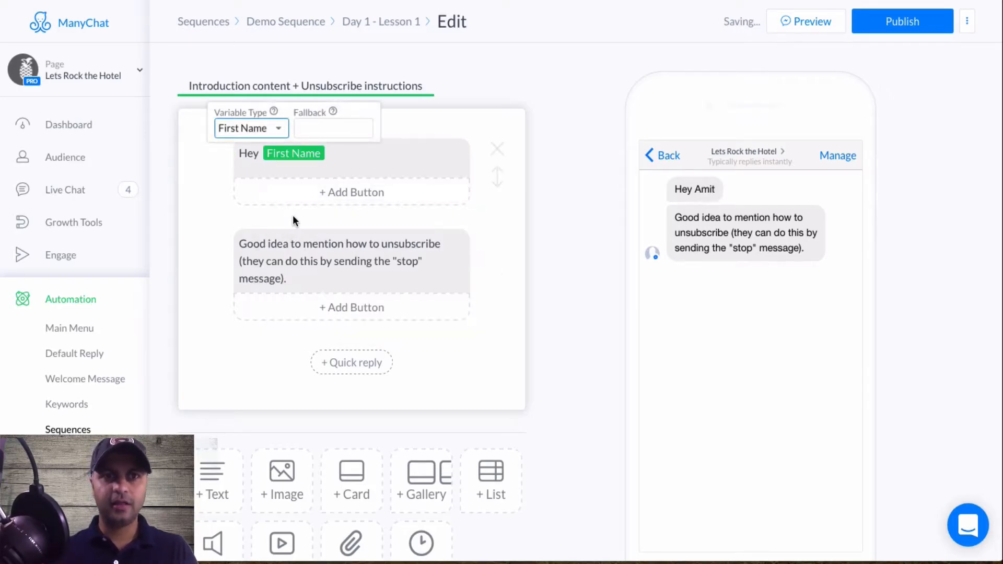
click(285, 128)
click(267, 130)
click(300, 129)
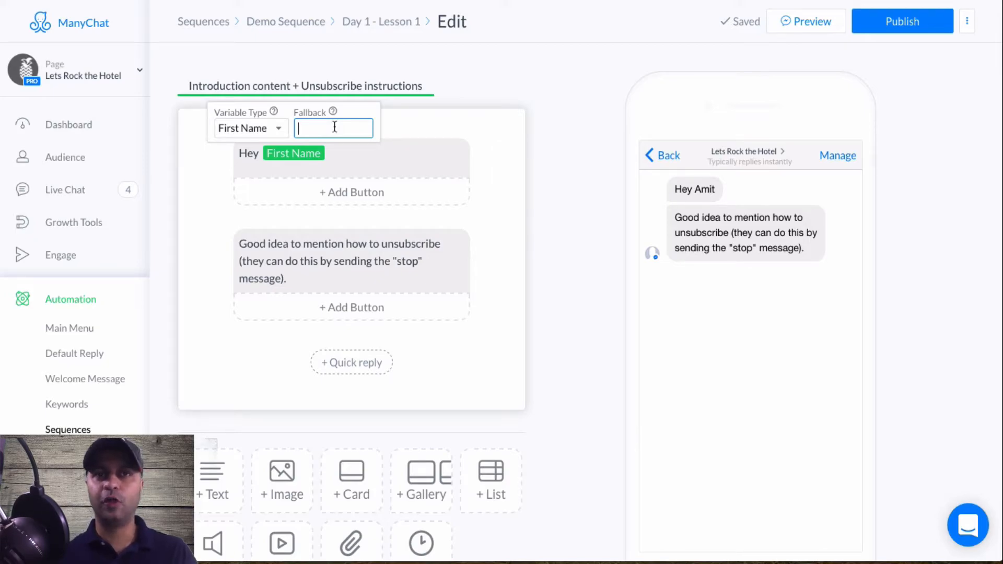
text(there)
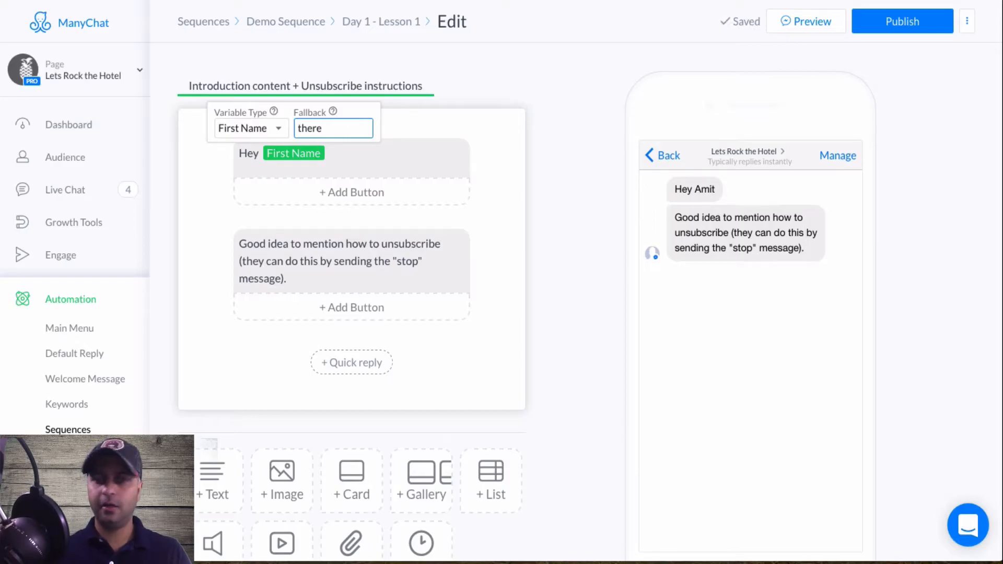
key(Return)
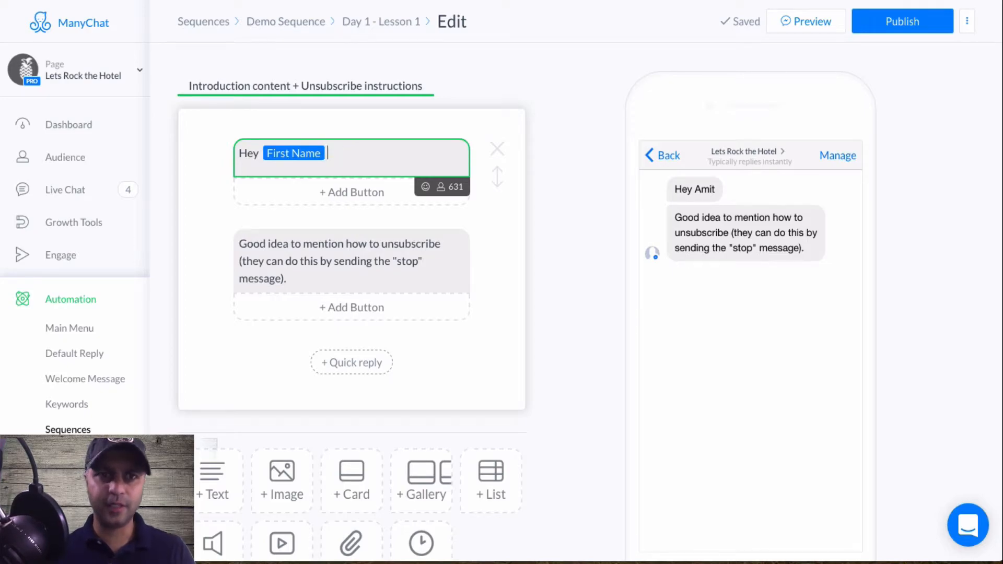
Step: Continue the first text block with "Thank you for enrolling in the free course. Your 1st lesson will be delivered to you shortly" and a cat-face emoji
text(Thank)
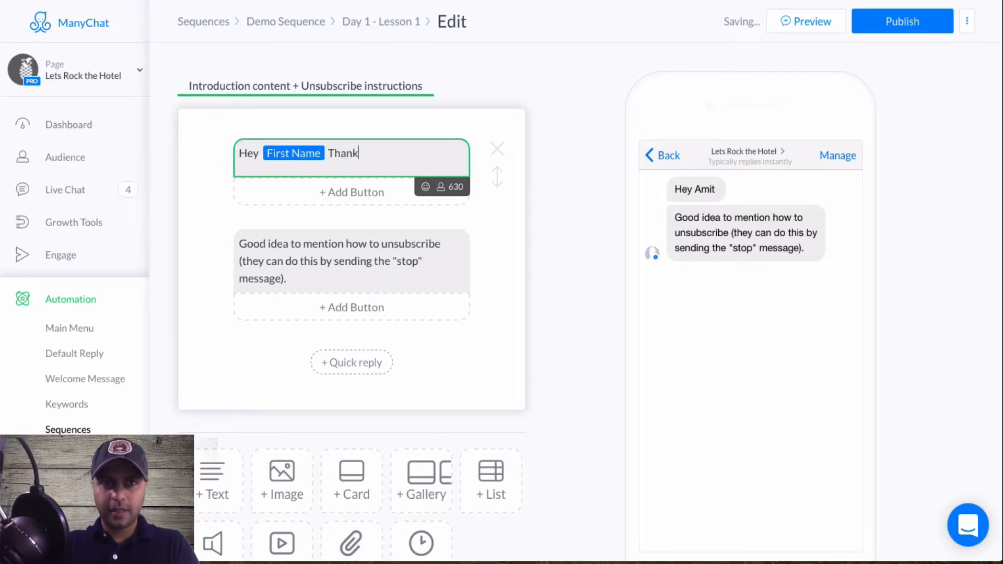
text( you for enrolling in the free course. Your 1st lesson will be delivered to you shortly.)
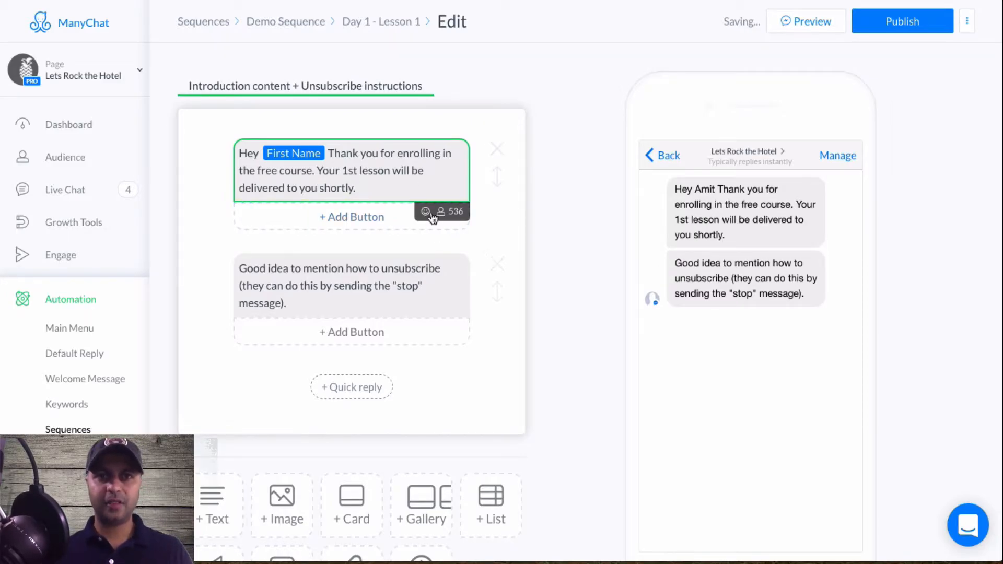
key(BackSpace)
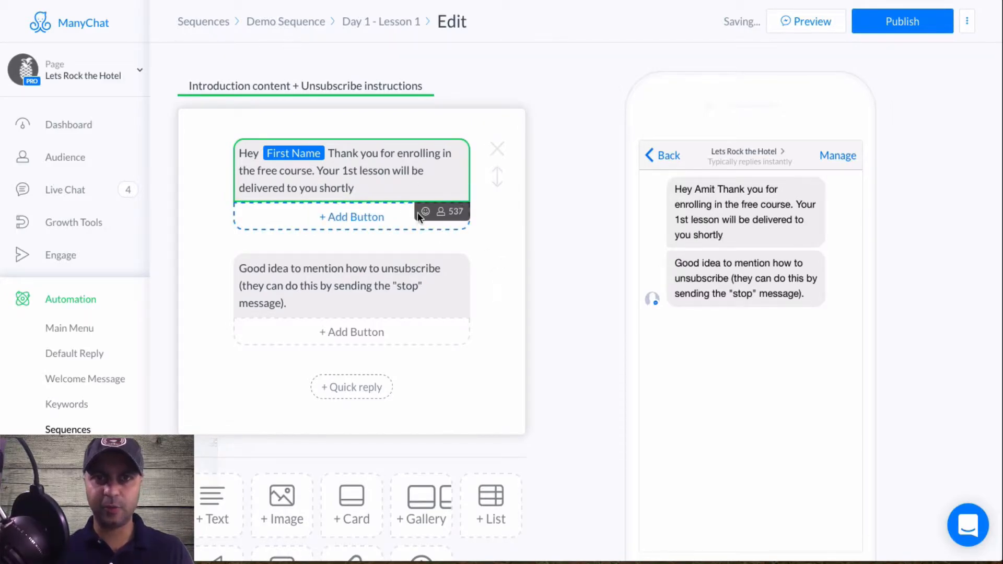
click(411, 188)
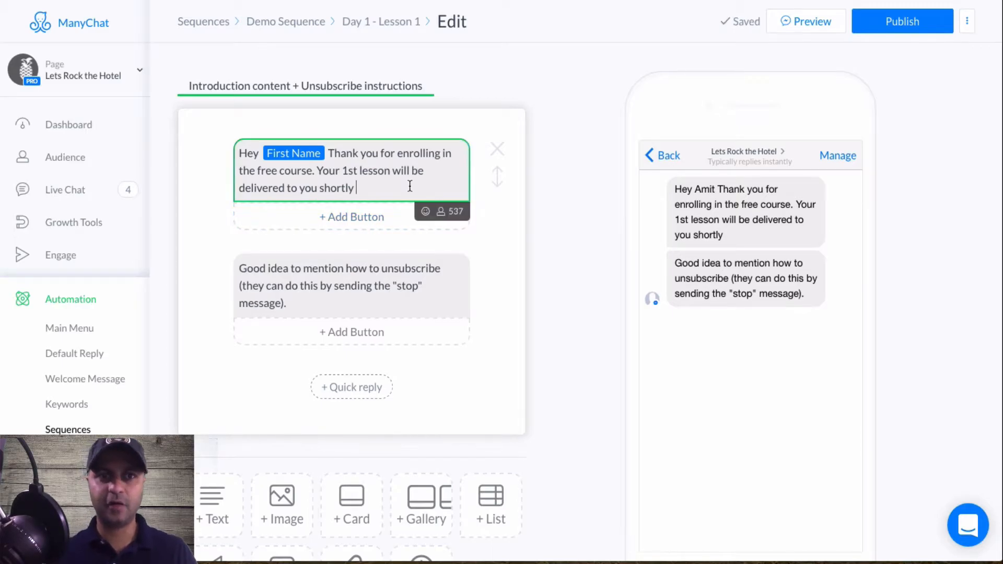
click(426, 214)
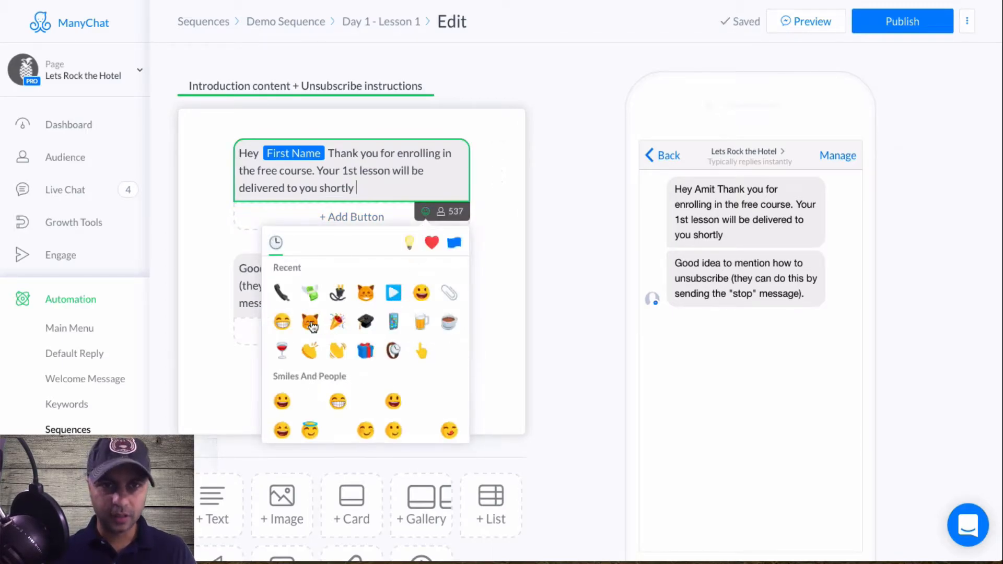
click(365, 293)
click(510, 228)
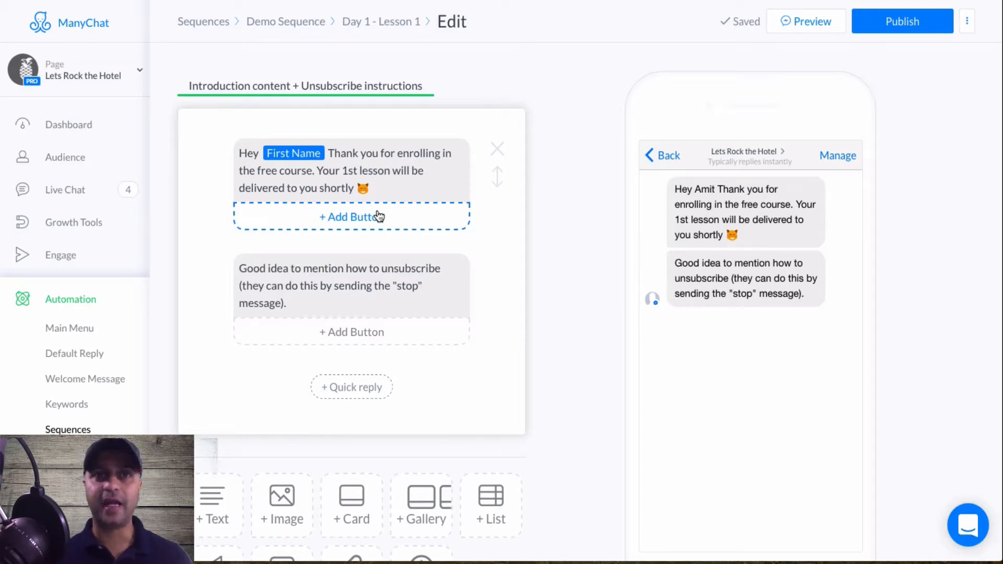
Step: Add a button titled "Sounds Good" to the first text block
click(374, 228)
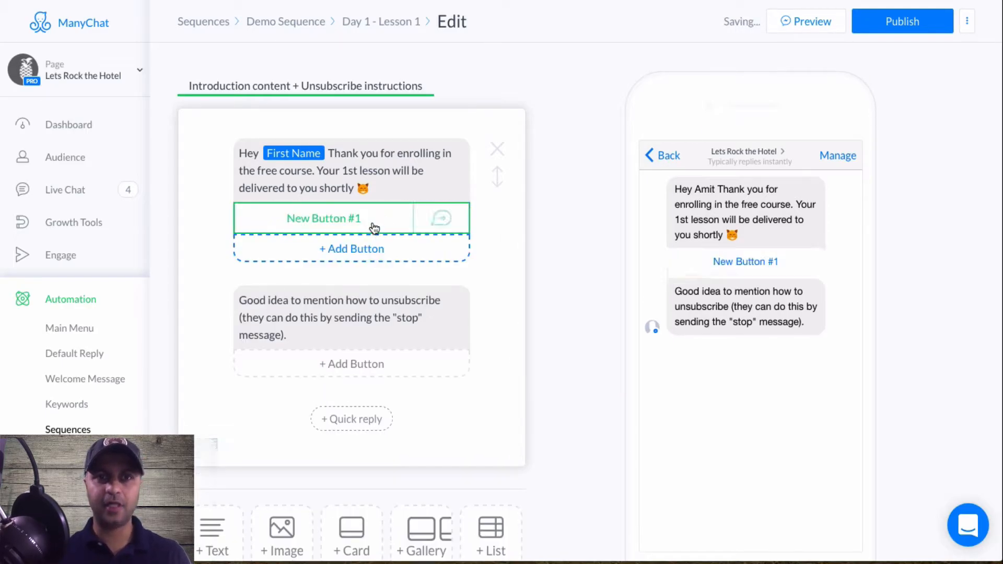
key(ctrl+a)
text(Sounds Good)
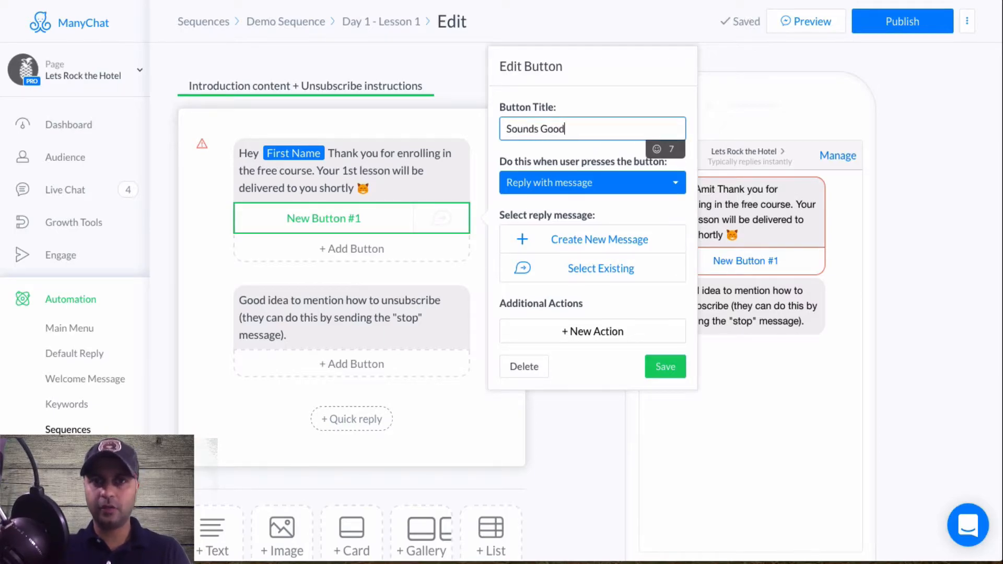
Step: Add a second button titled "I'm Not ready" to the first text block
click(415, 250)
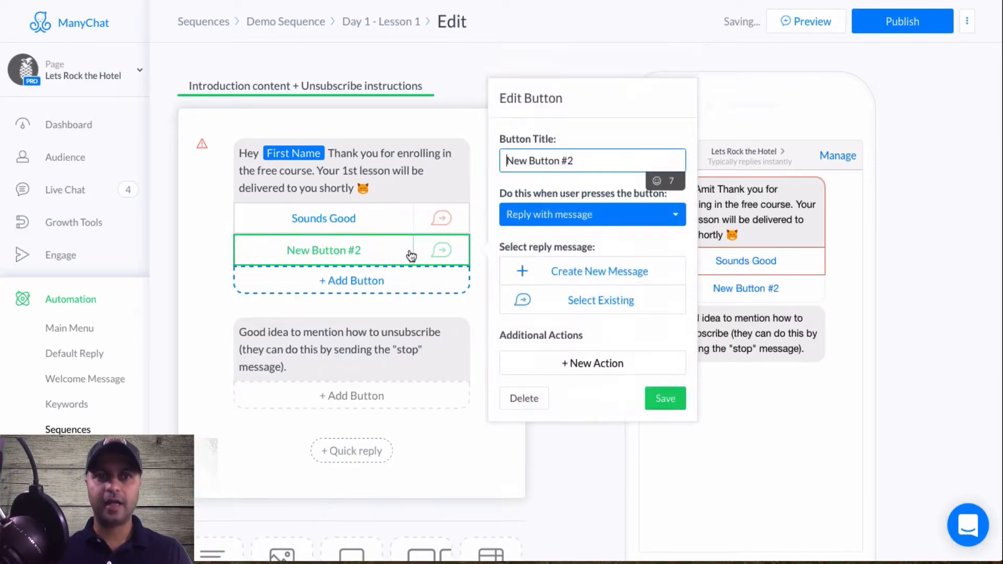
triple_click(577, 160)
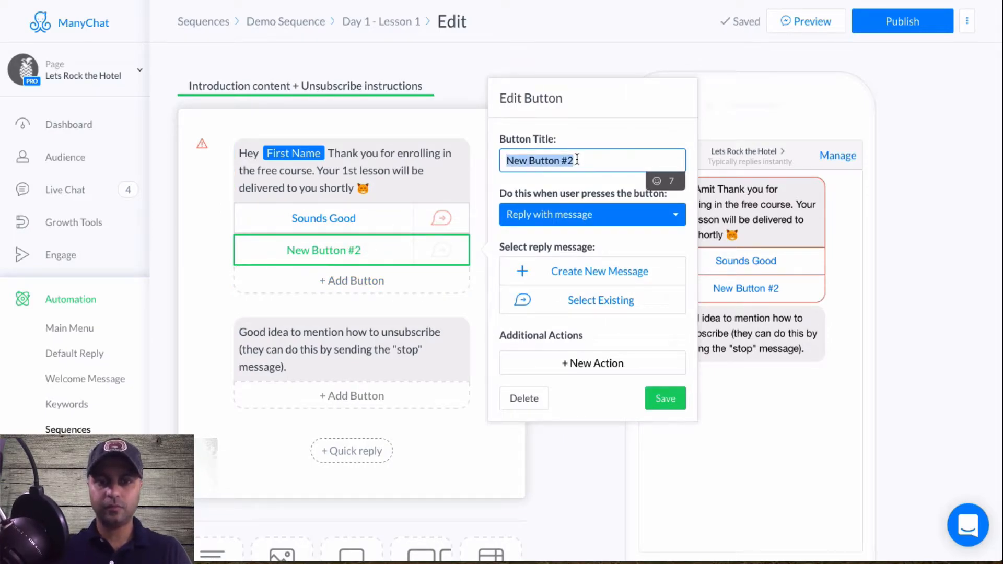
text(I'm Not ready)
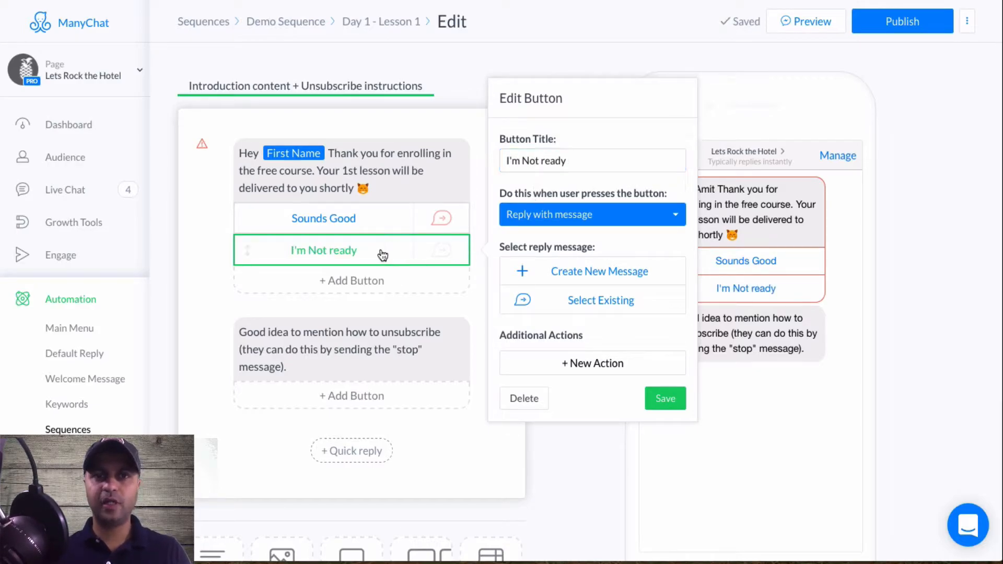
click(357, 221)
click(358, 250)
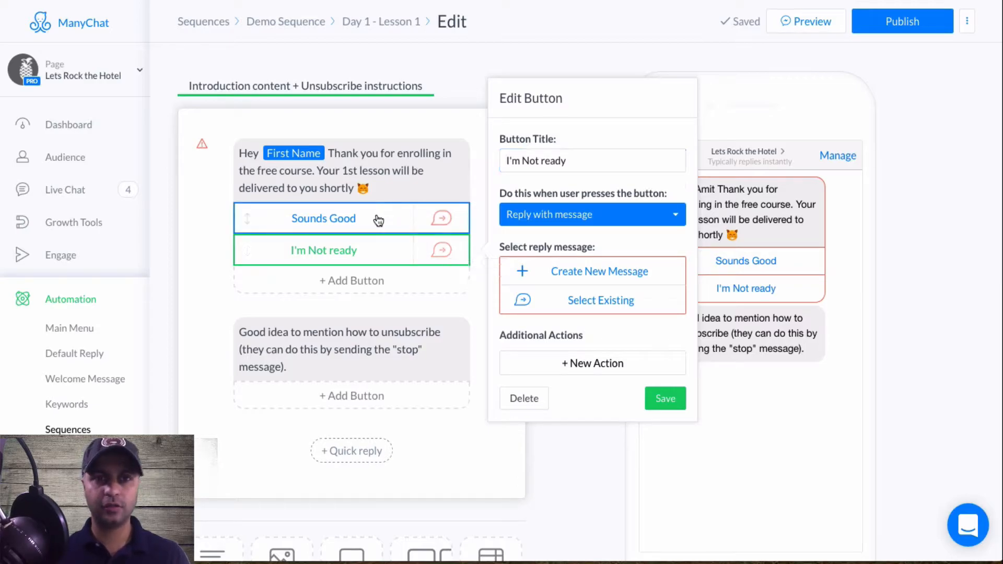
Step: Append a cat-face emoji to the title of the "Sounds Good" button
click(377, 219)
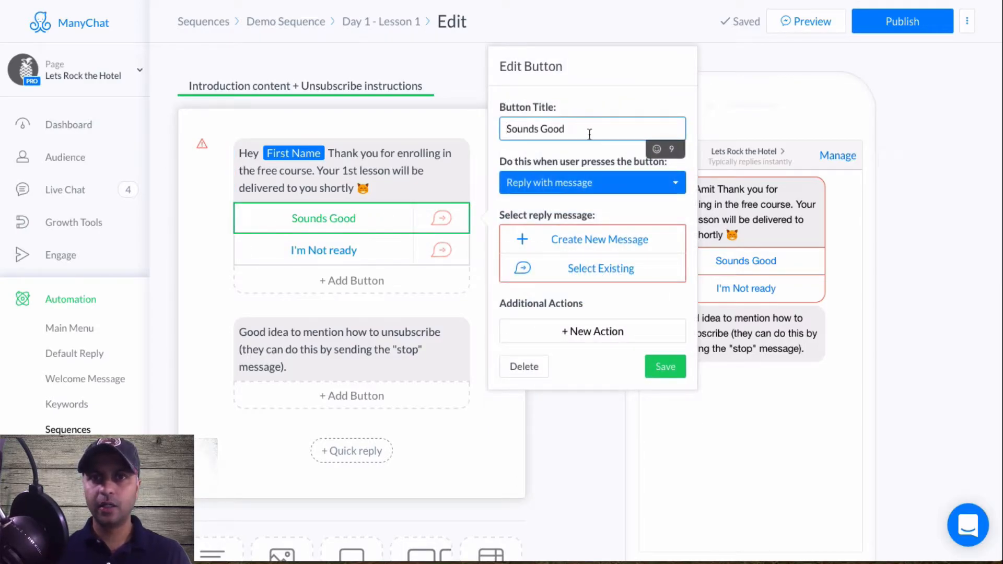
click(657, 149)
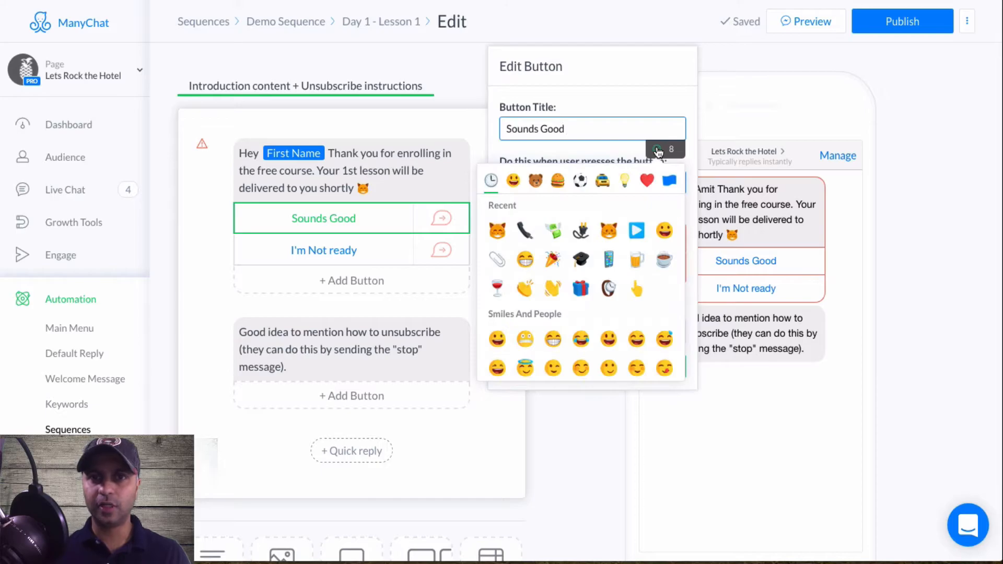
click(609, 231)
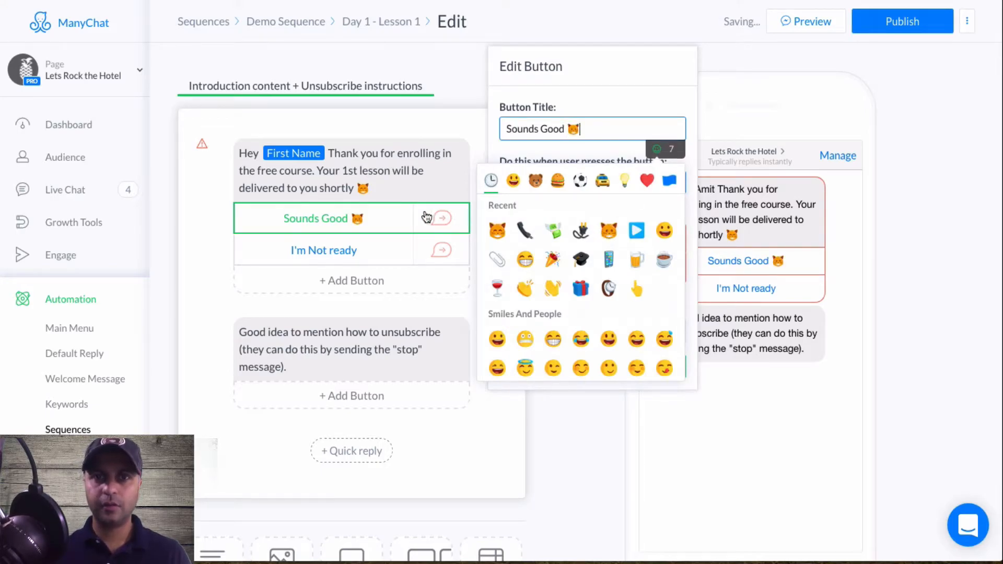
click(604, 125)
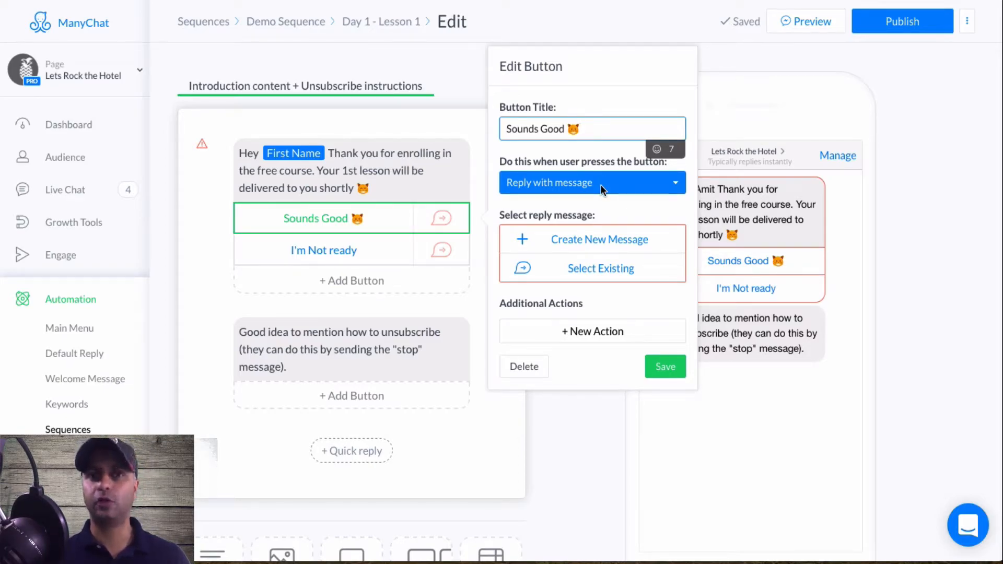
Step: Keep the "Sounds Good" button's action as Reply with message and create a new message for its reply
click(629, 184)
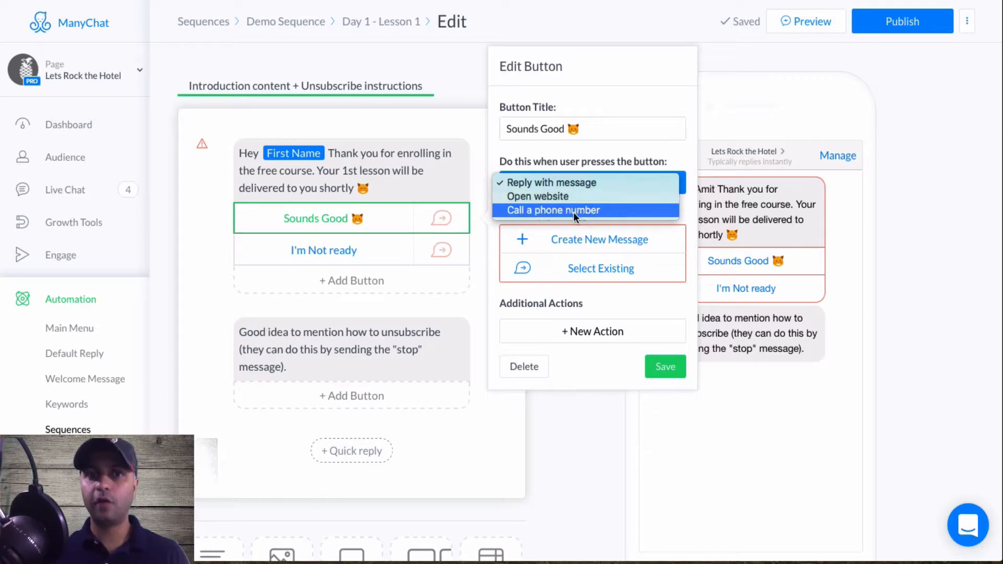
click(593, 186)
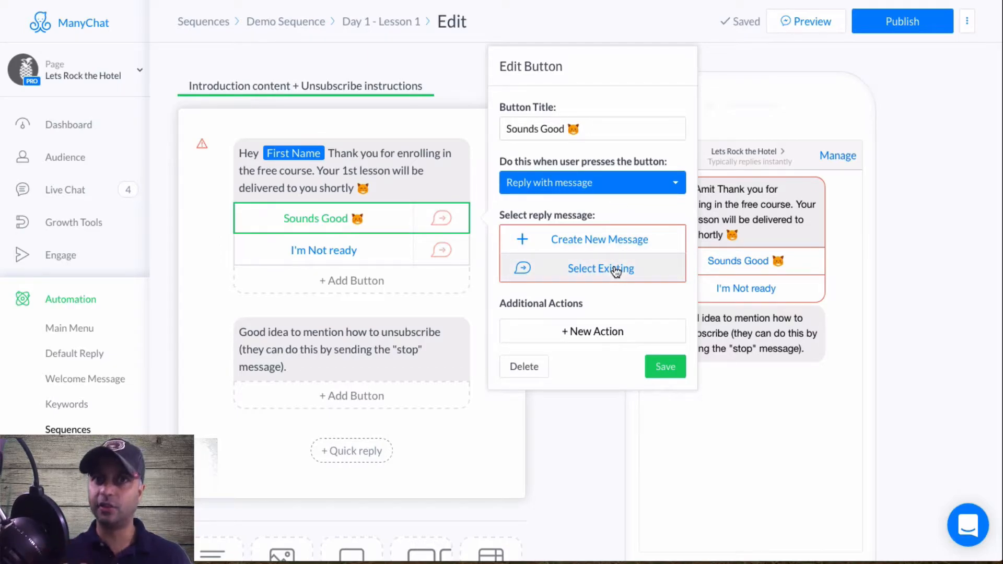
click(596, 240)
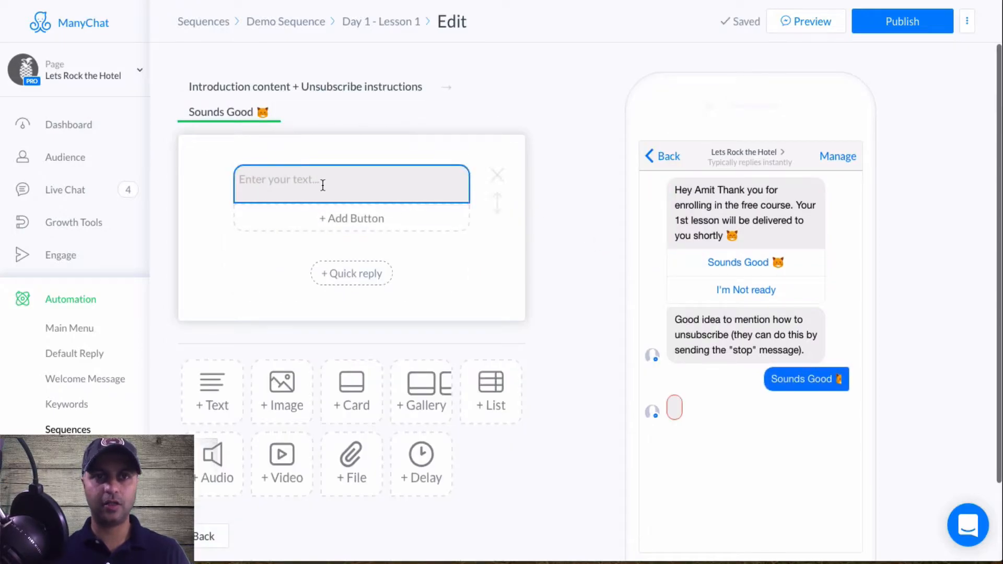
Step: Write "Perfect! See you in a few" followed by a watch emoji in the reply message's text block
click(323, 185)
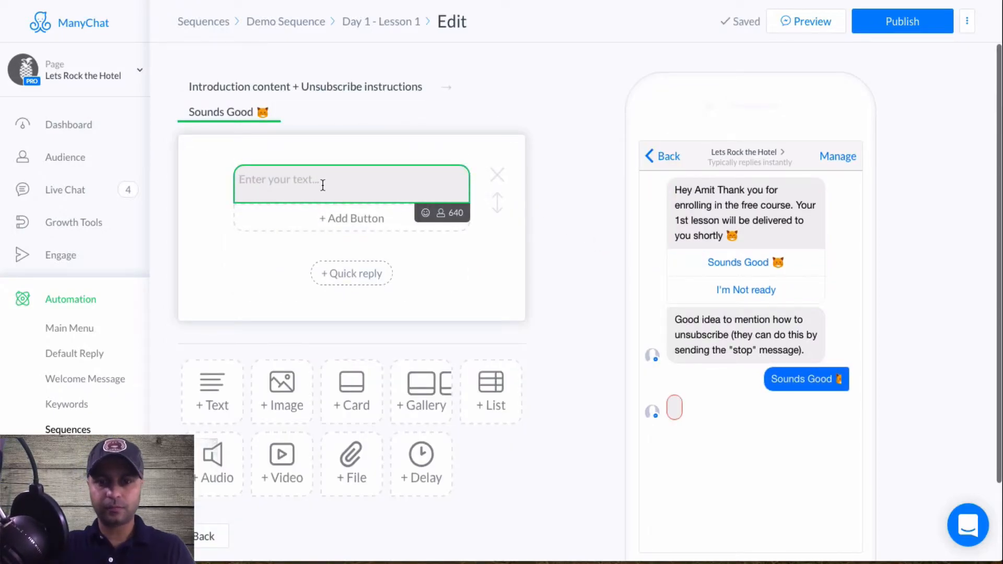
text(Perfect)
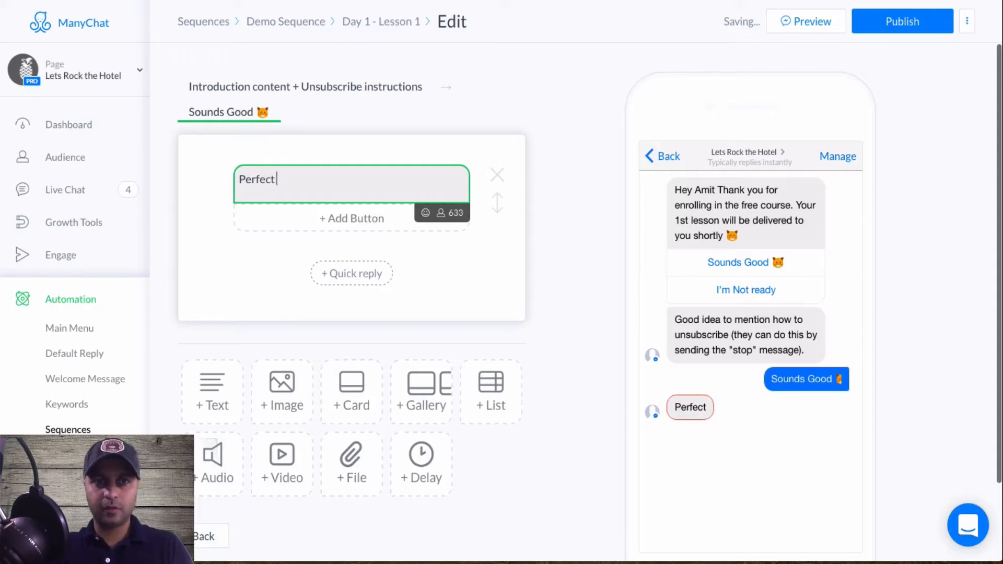
text(! See yo)
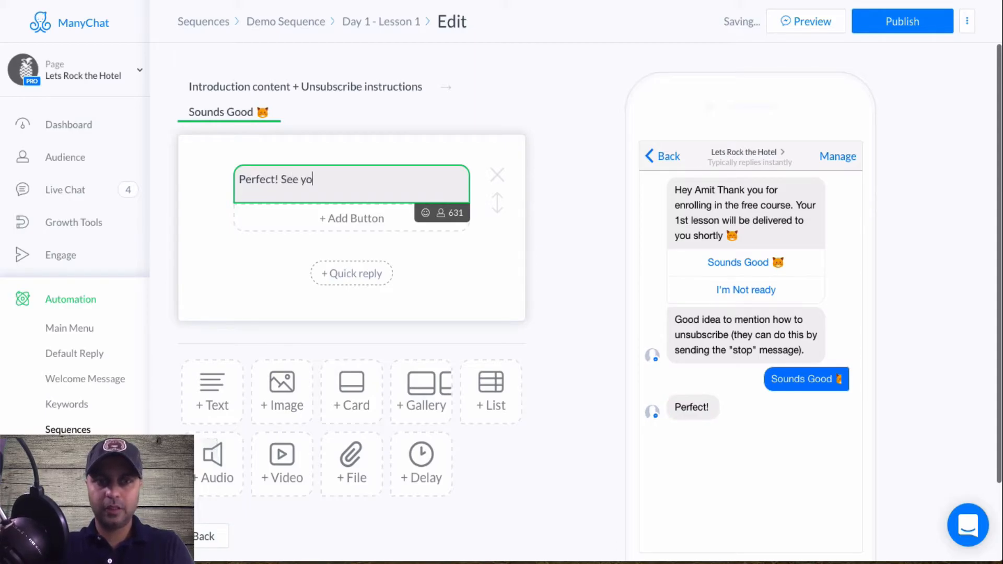
text(u in a few!)
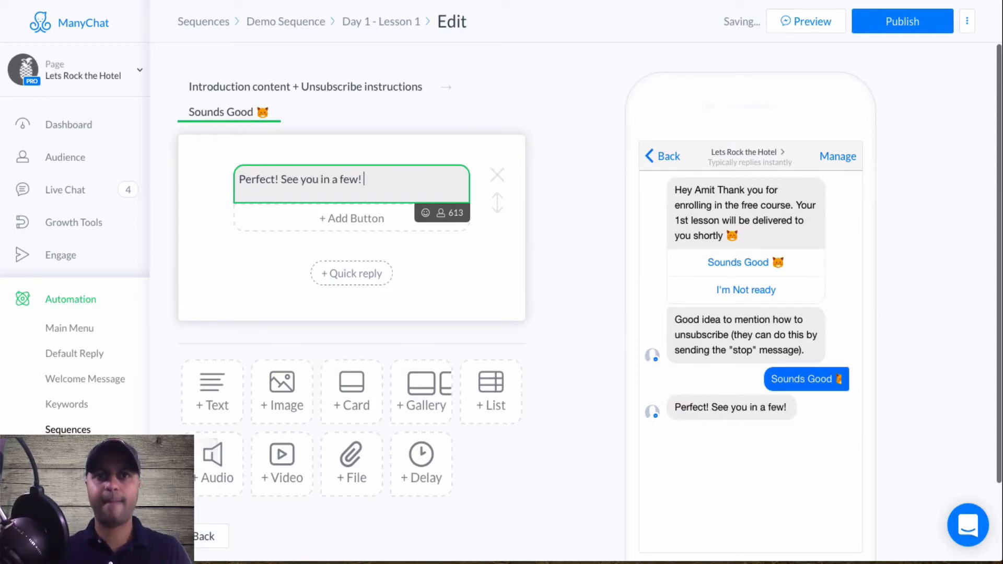
click(425, 213)
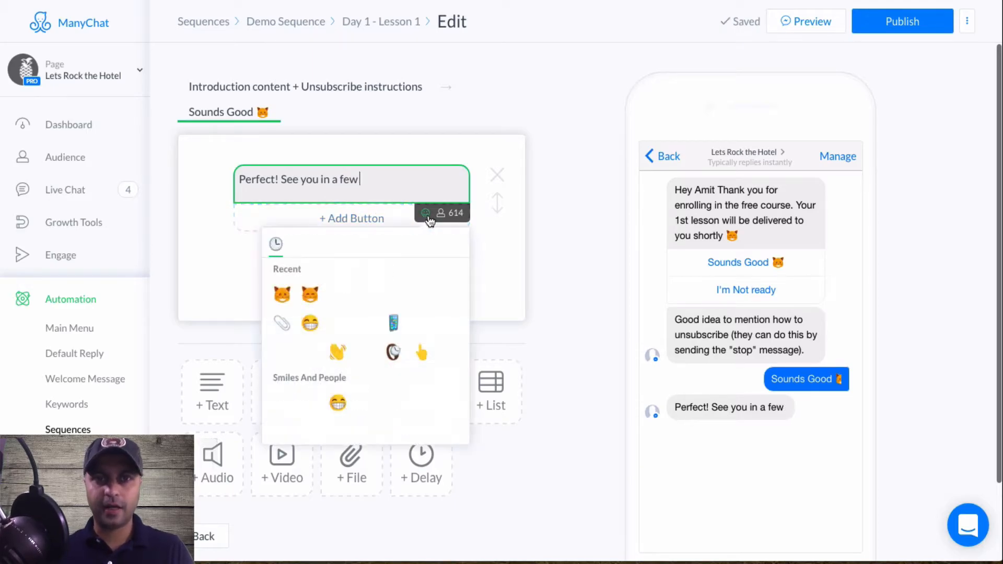
click(395, 353)
click(232, 250)
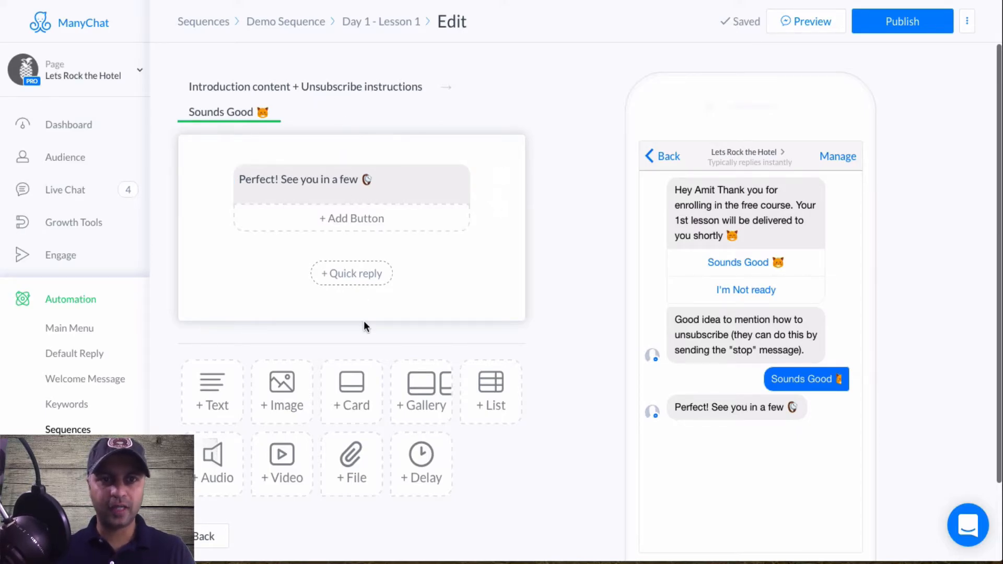
Step: Add an image block below the reply text and upload pexels-photo-383568.jpeg from the Downloads folder
drag(265, 347, 298, 249)
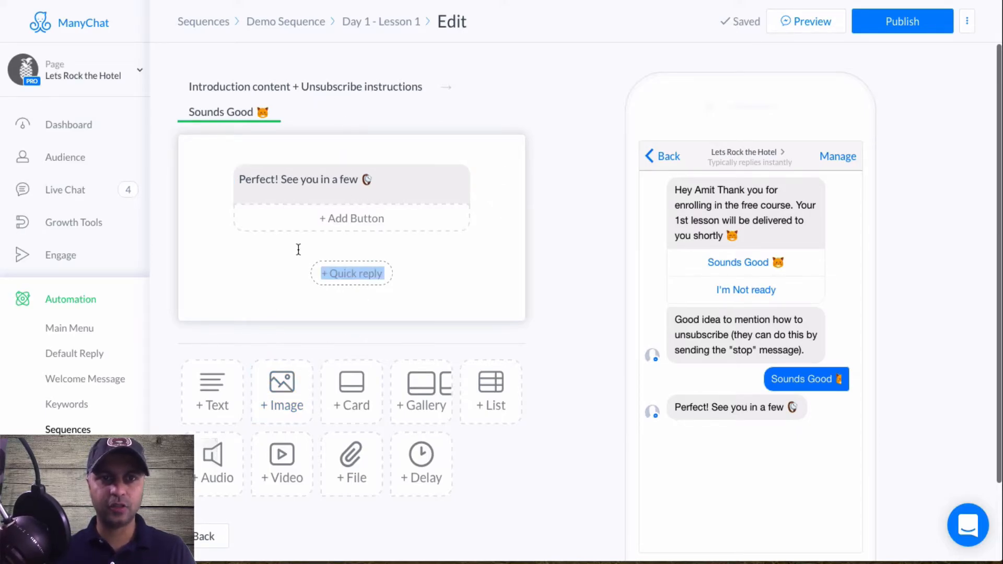
click(295, 386)
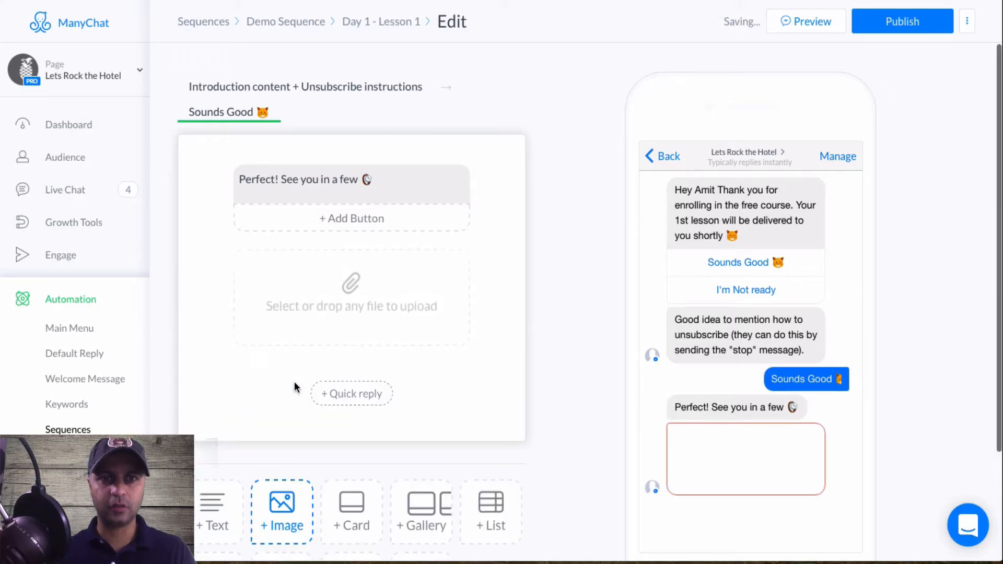
click(360, 296)
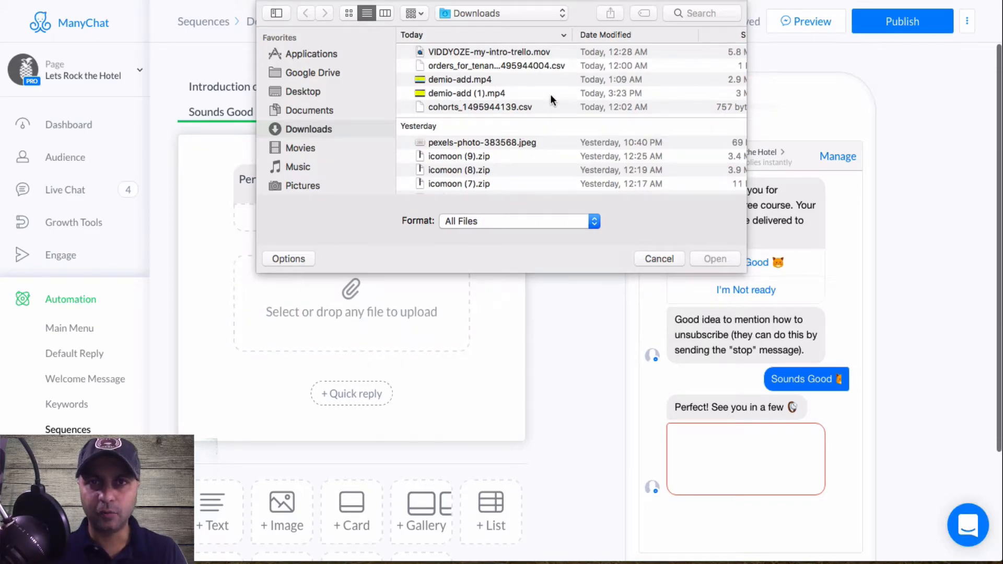
scroll(550, 94, down, 3)
click(533, 74)
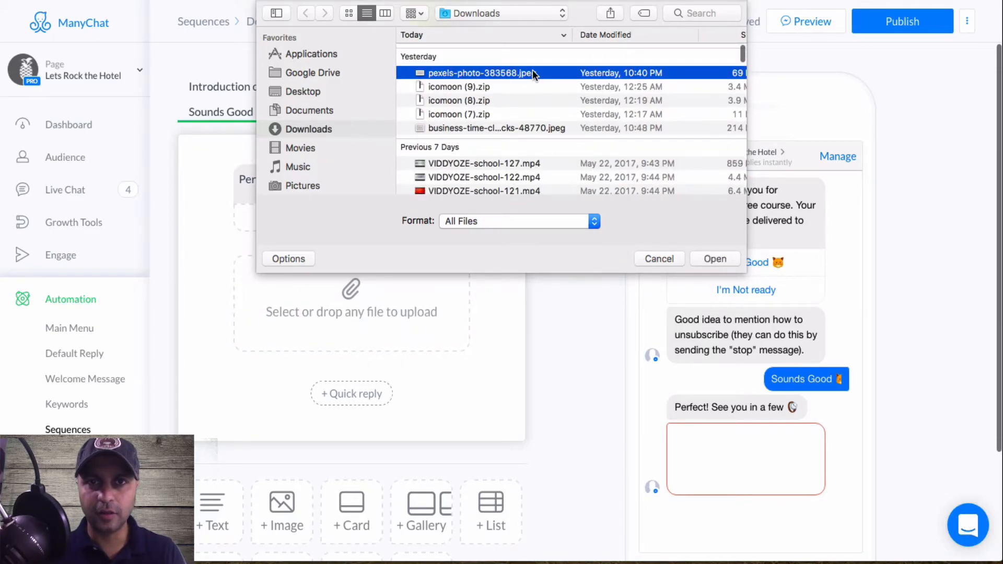
key(space)
key(space)
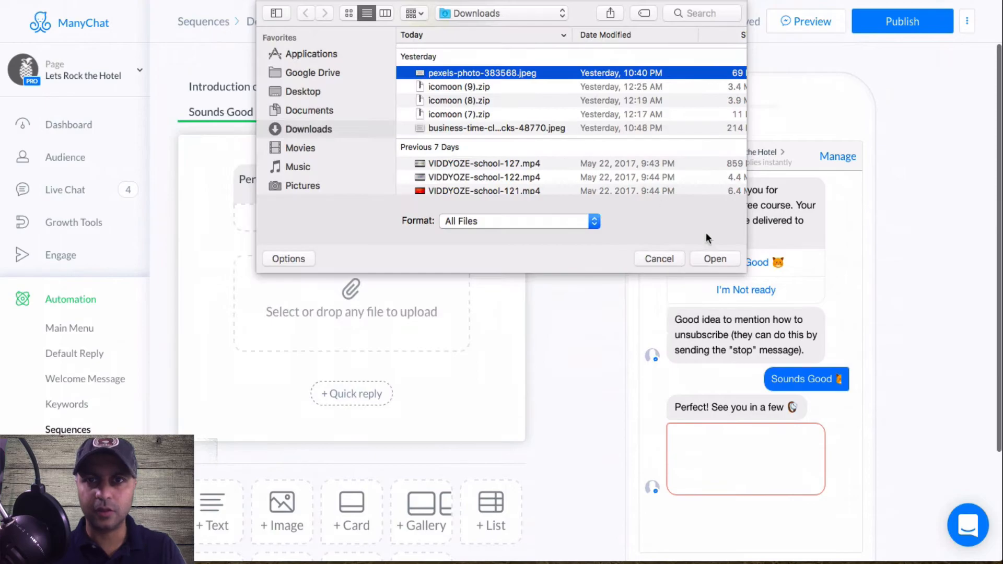
click(723, 254)
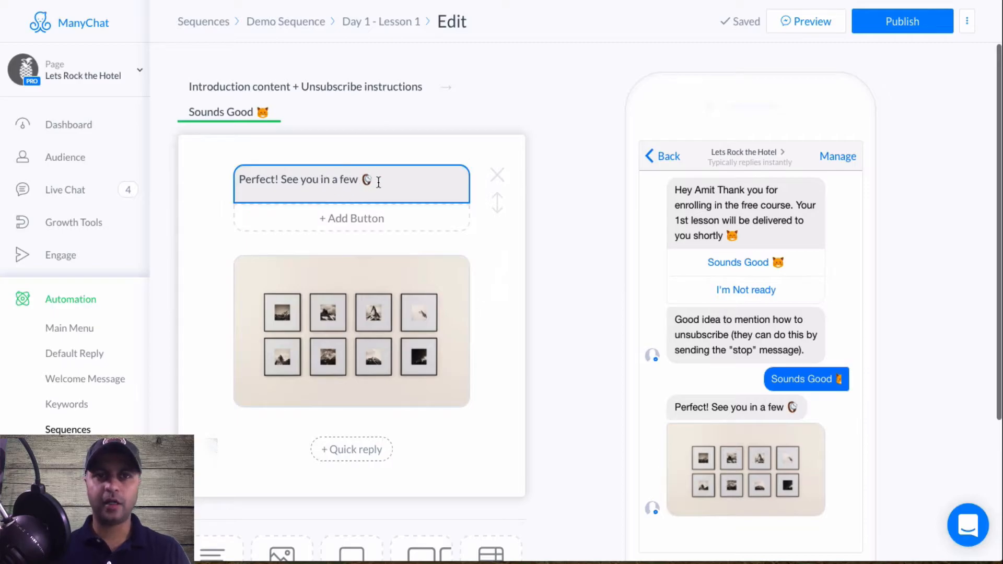
Step: Add a delay block to the reply message and move it between the text and the image
drag(379, 182, 255, 180)
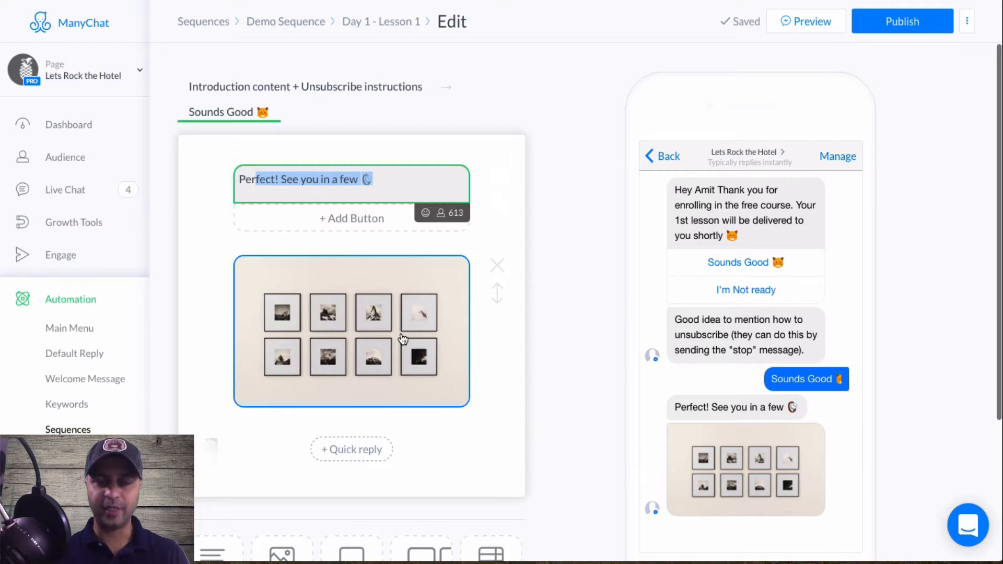
scroll(402, 338, down, 1)
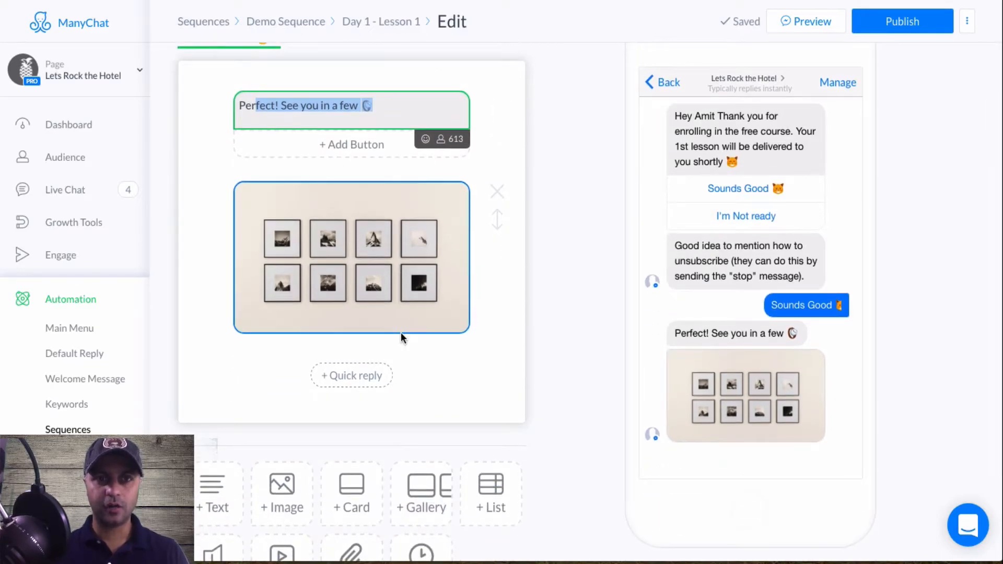
scroll(400, 333, down, 2)
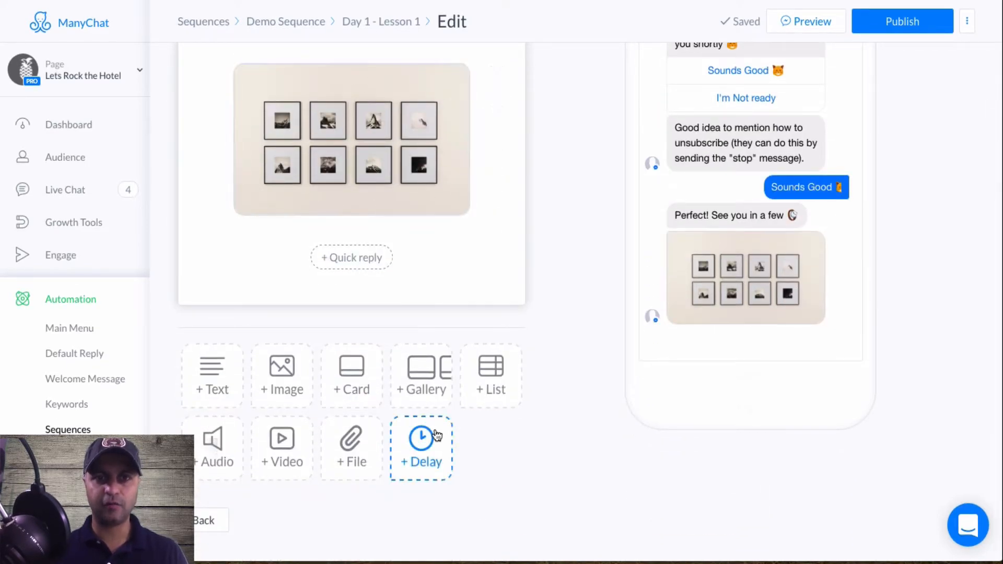
click(430, 451)
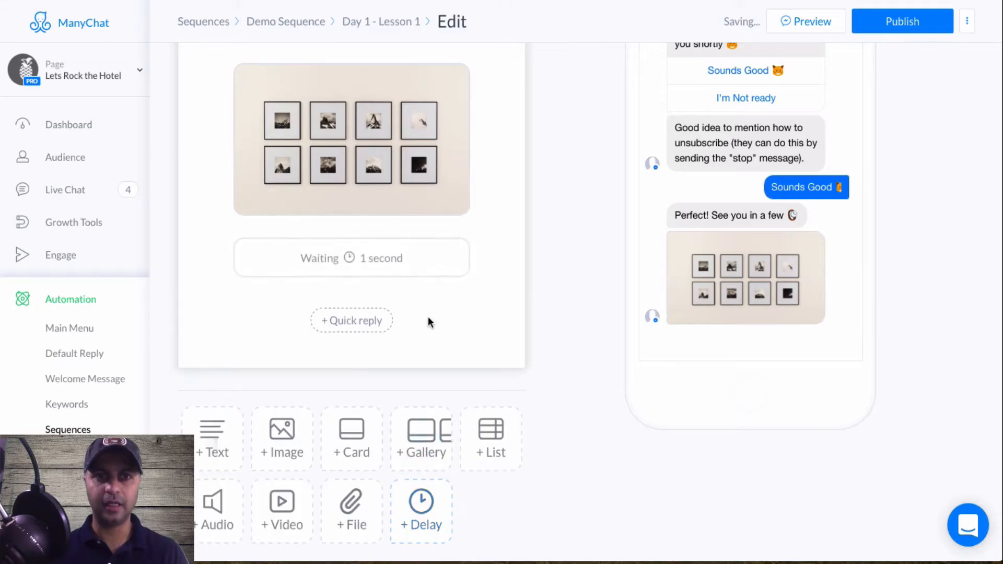
scroll(428, 315, up, 2)
click(385, 360)
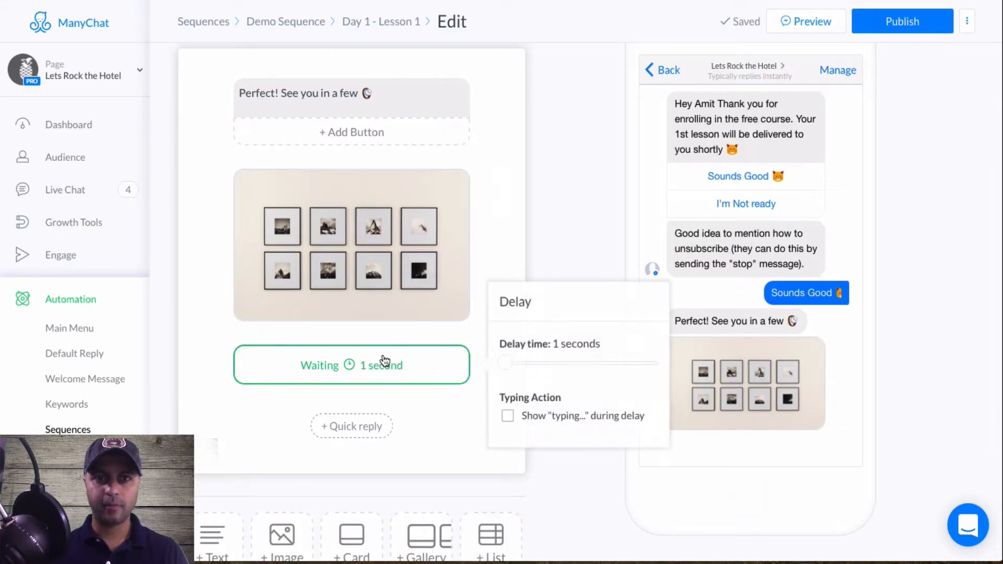
click(457, 413)
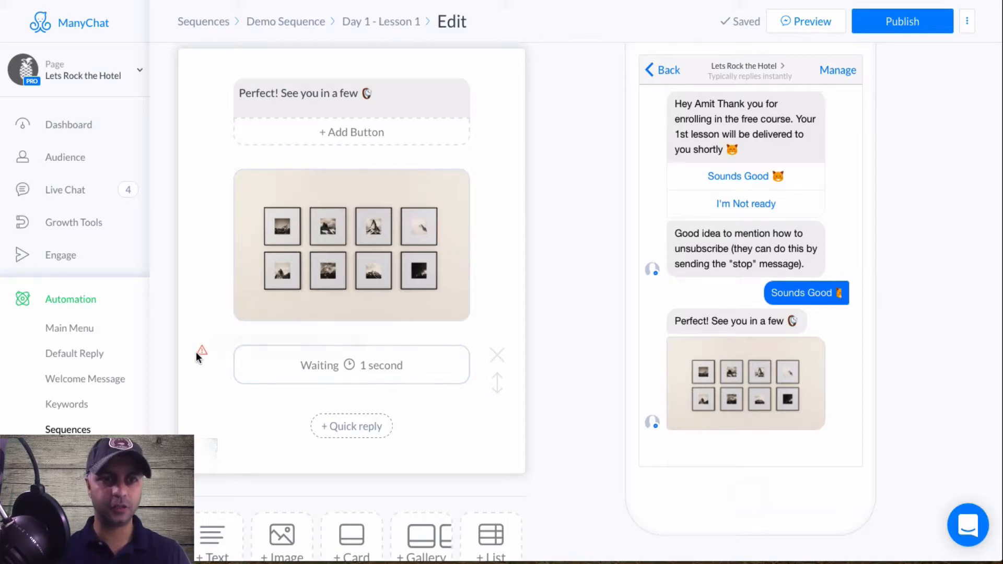
mouse_move(201, 351)
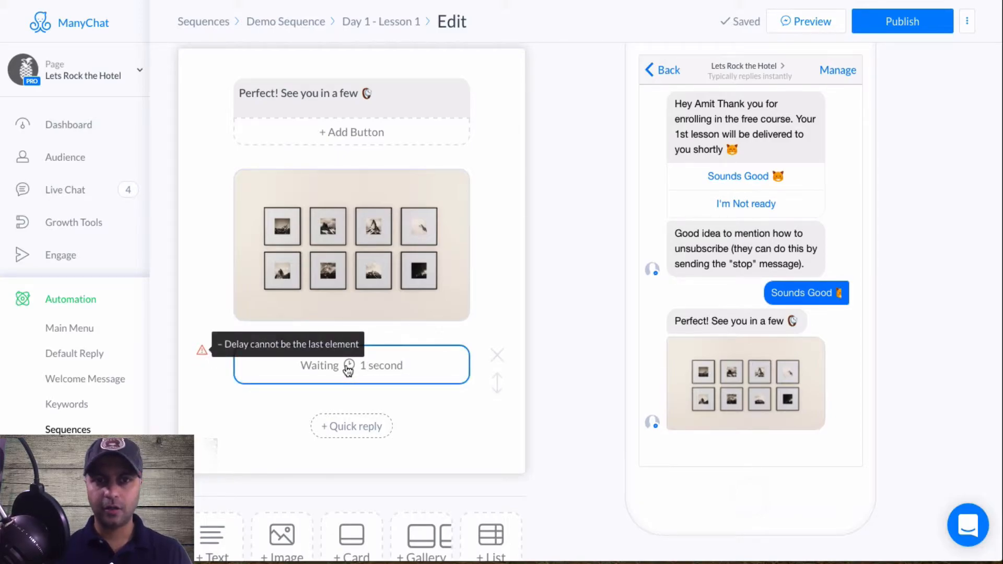
drag(497, 376, 496, 163)
Step: Set the delay time to 5 seconds and enable showing "typing..." during the delay
click(352, 189)
drag(505, 185, 516, 183)
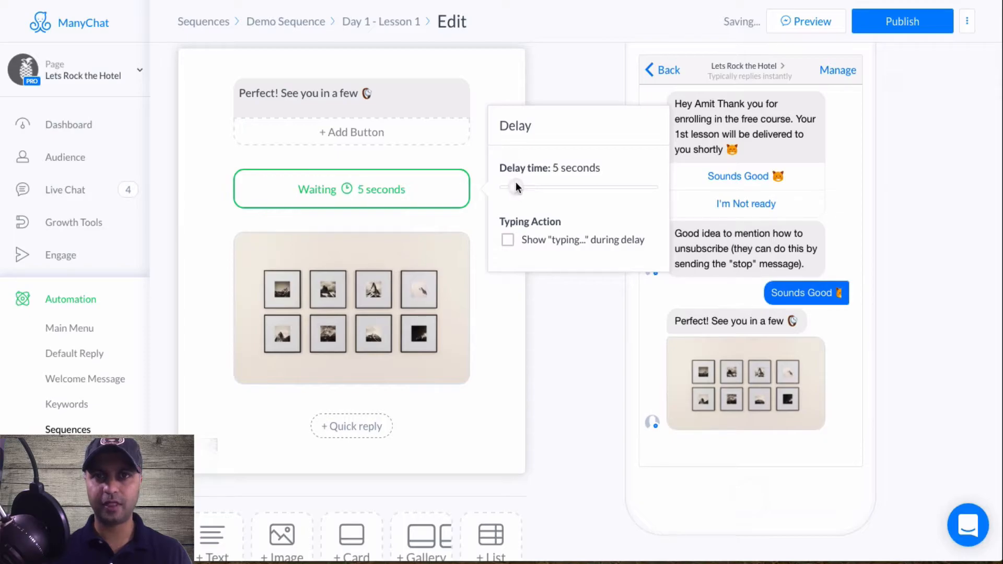
click(532, 244)
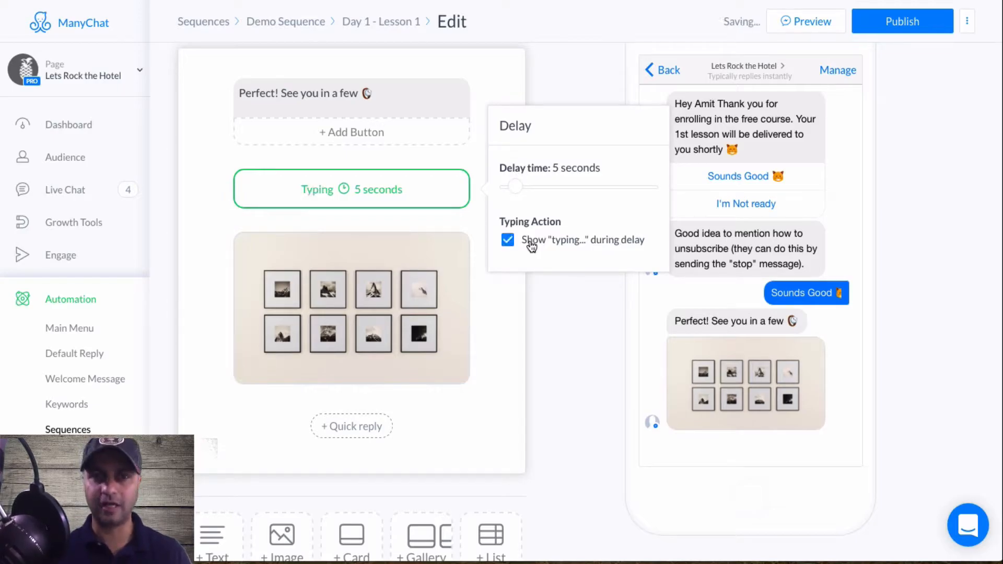
click(474, 381)
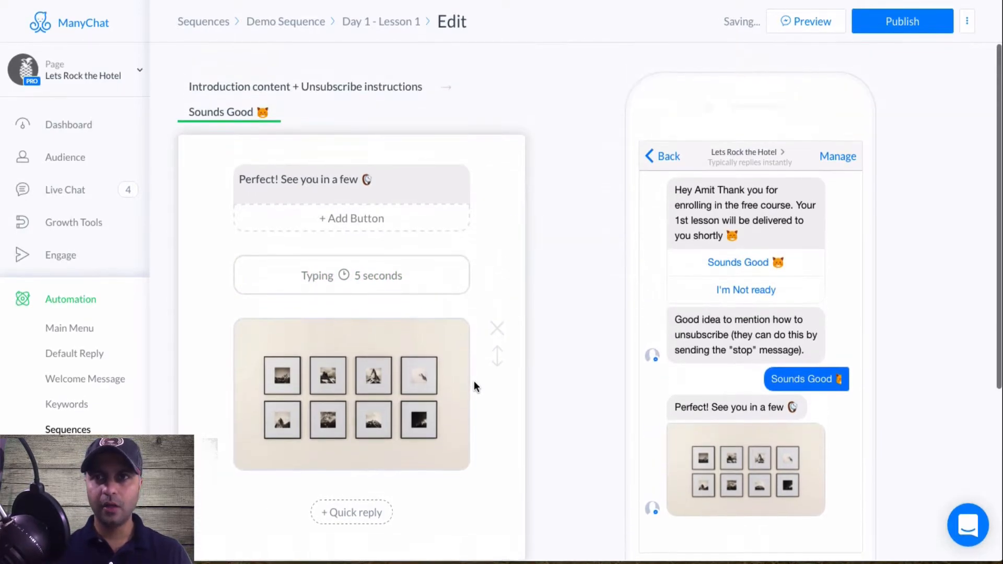
Step: Try to publish the lesson, and create a new reply message for the "I'm Not ready" button of the introduction message
click(866, 27)
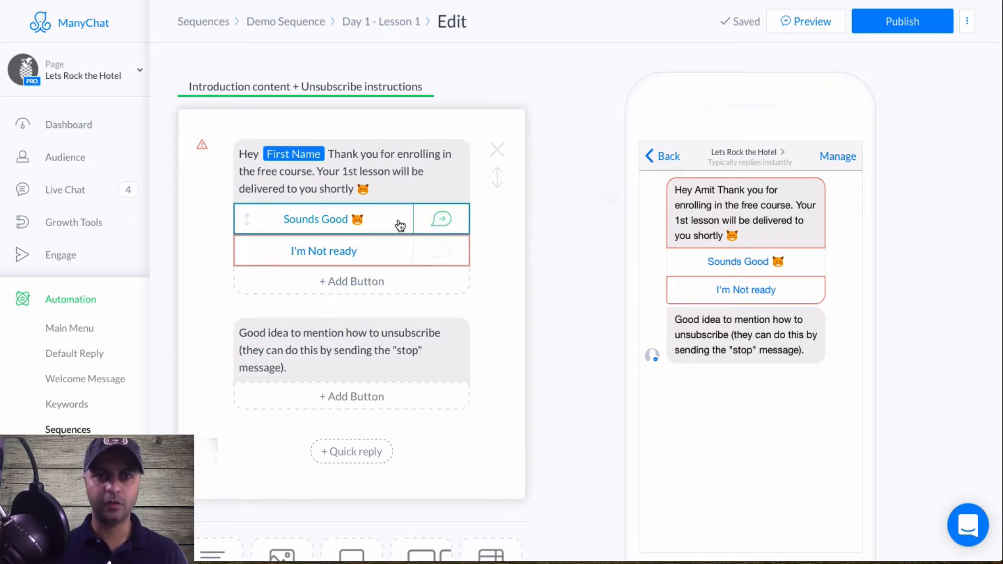
click(398, 225)
click(393, 255)
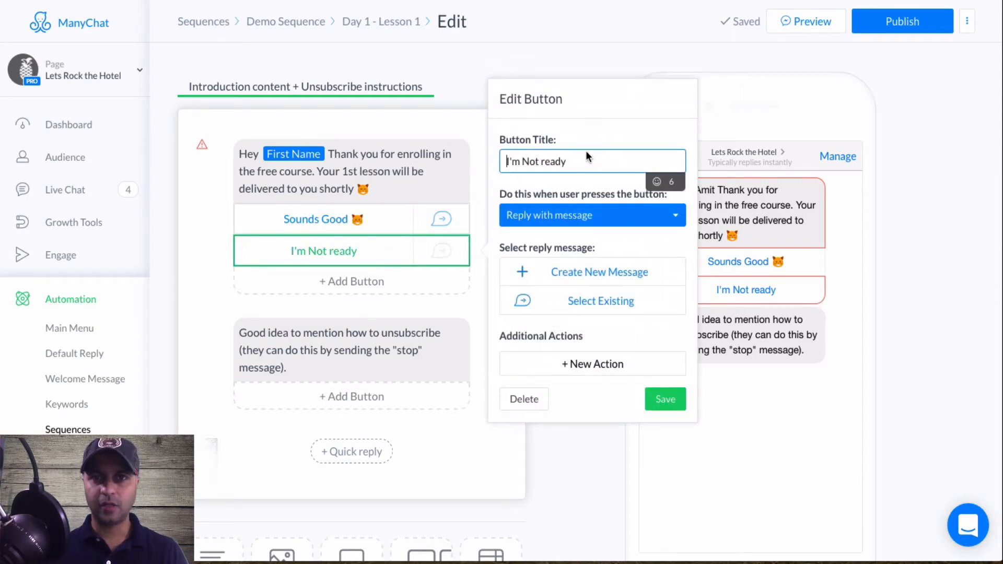
click(585, 272)
Step: Start the reply text with "Bummer" followed by an expressionless face emoji
click(304, 179)
text(Bummer)
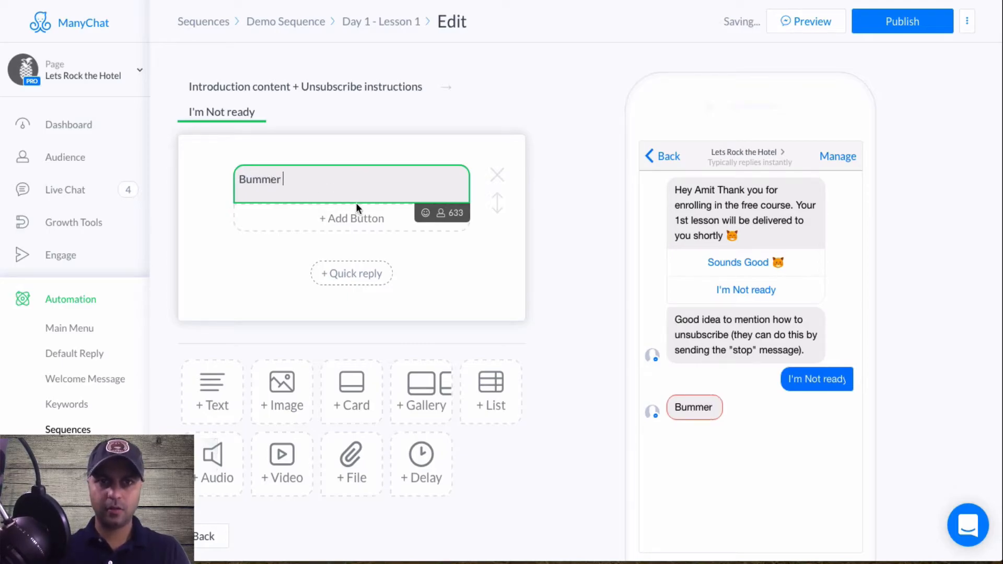
click(426, 213)
scroll(355, 348, down, 2)
scroll(417, 354, down, 1)
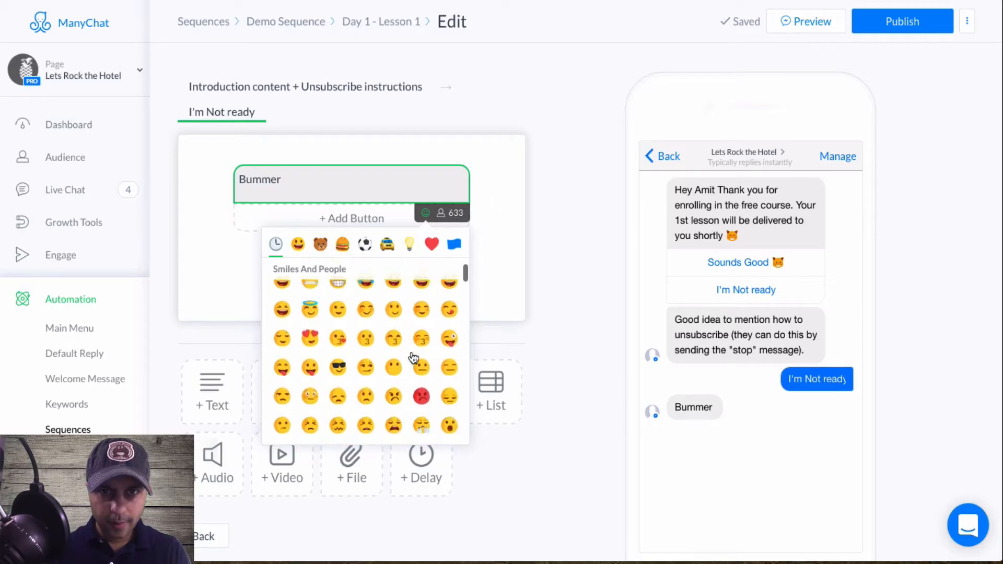
click(449, 368)
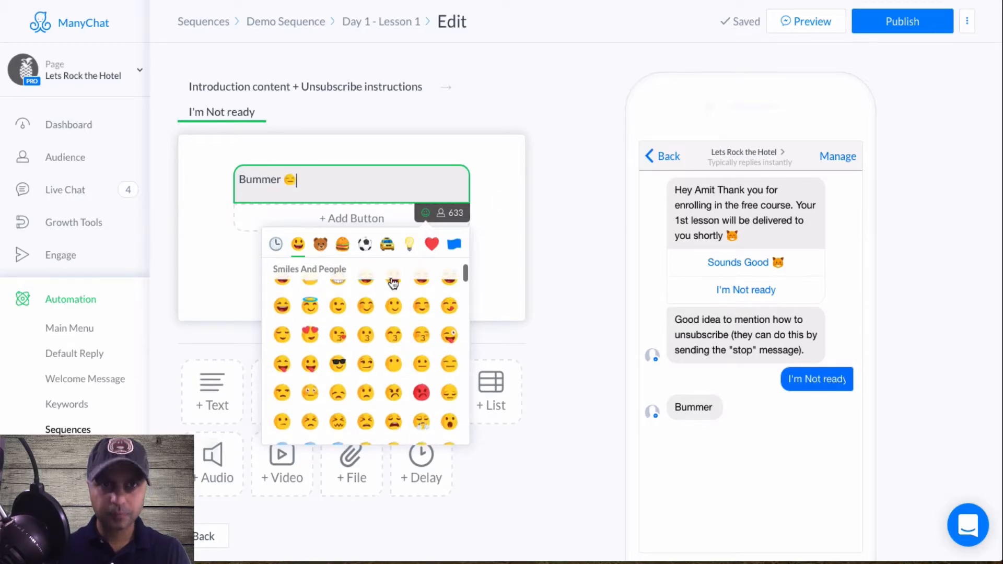
Step: Continue the reply text after the emoji with "Just click the button when you're ready."
click(353, 194)
text(Let)
key(BackSpace)
key(BackSpace)
key(BackSpace)
text(C)
key(BackSpace)
text(Just click the bud)
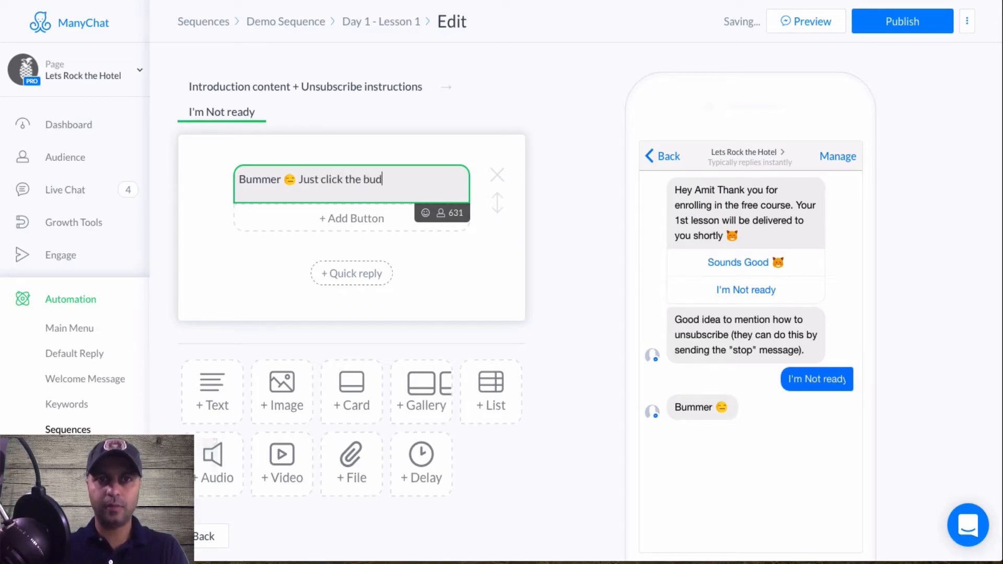
key(BackSpace)
text(tton )
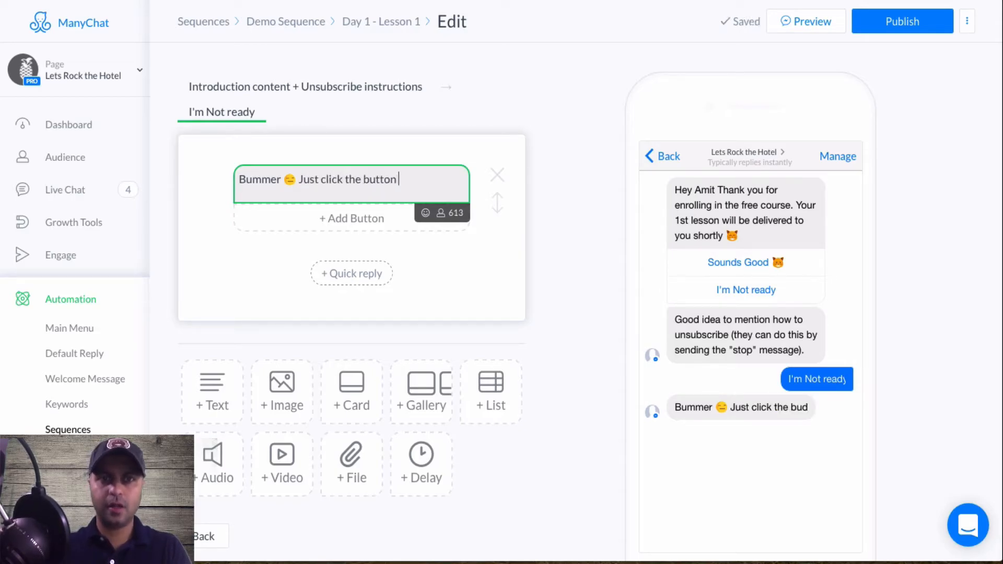
text(when you're ready.)
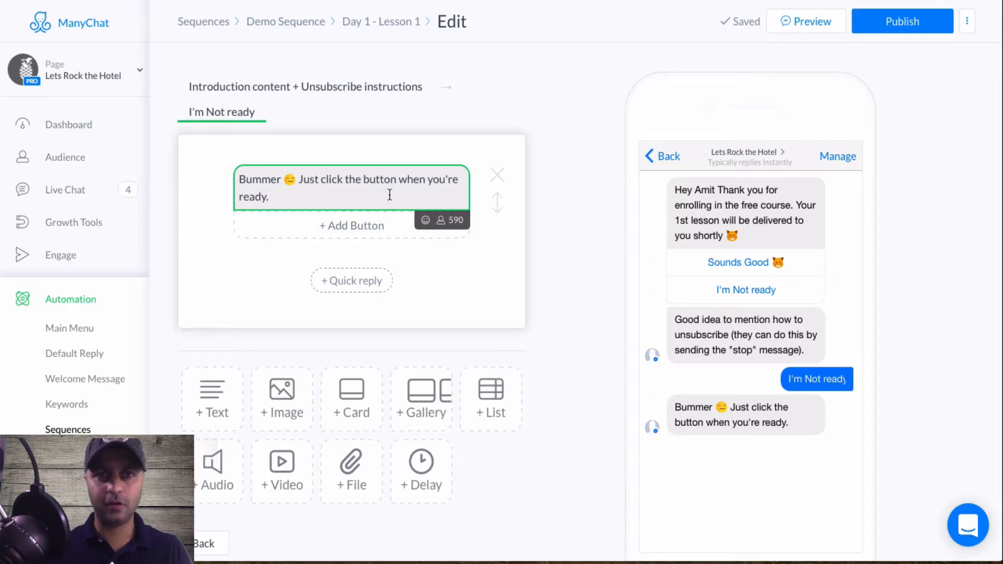
Step: Add a button titled "I'm Ready" below the "Bummer" reply text
click(356, 225)
drag(534, 135, 485, 137)
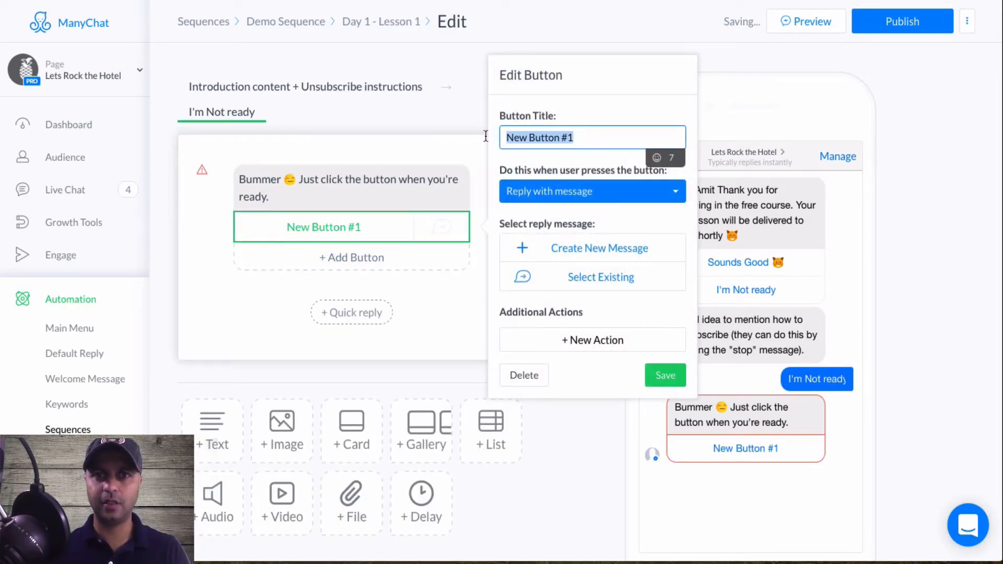
text(I'm Ready)
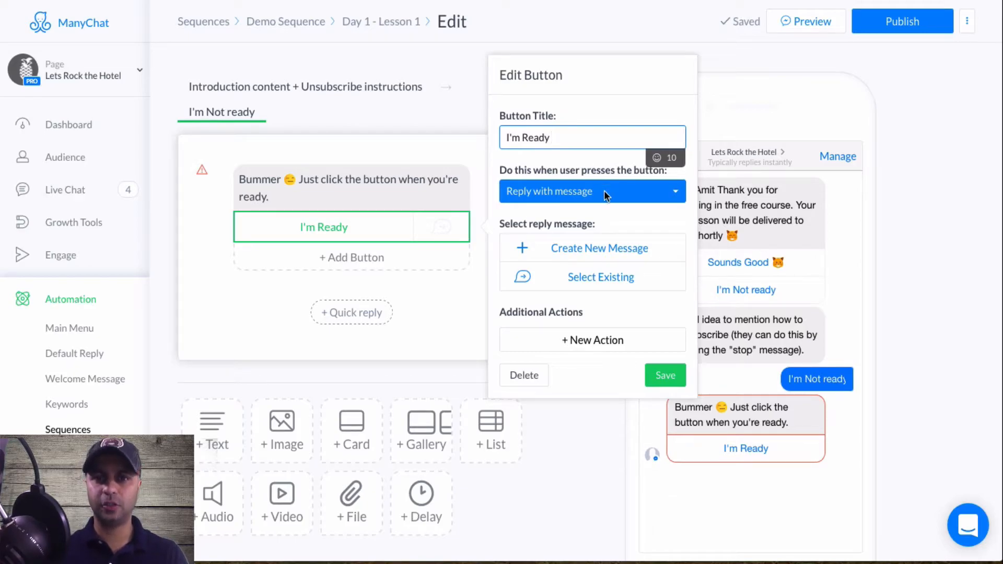
Step: Give the "I'm Ready" button an additional action that subscribes people to the Upsell Sequence
click(585, 342)
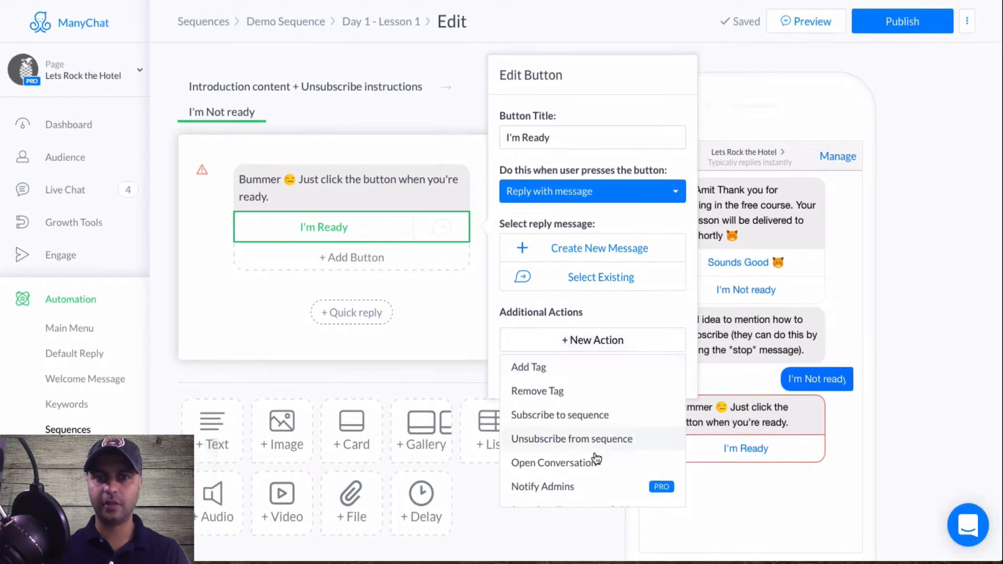
click(566, 417)
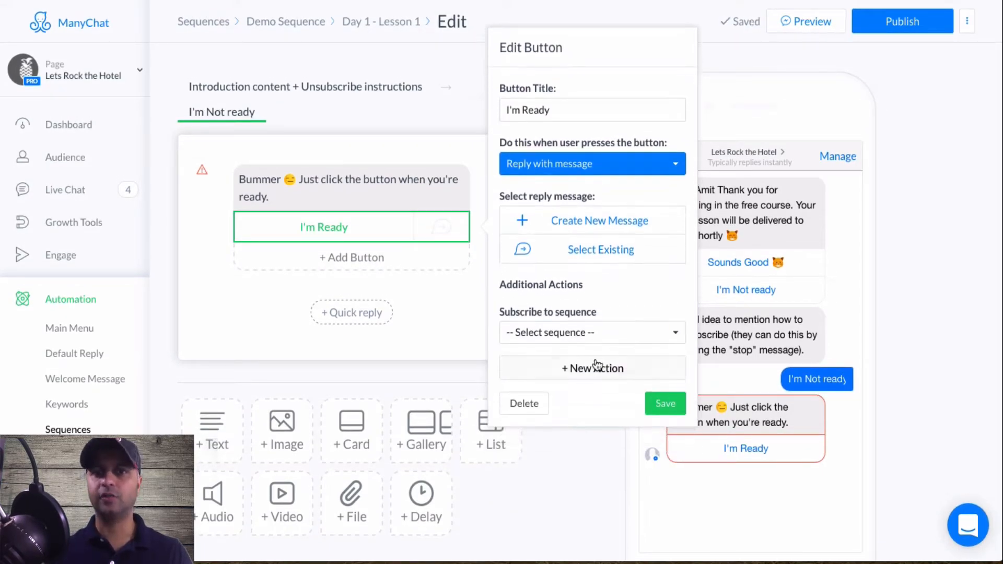
click(594, 334)
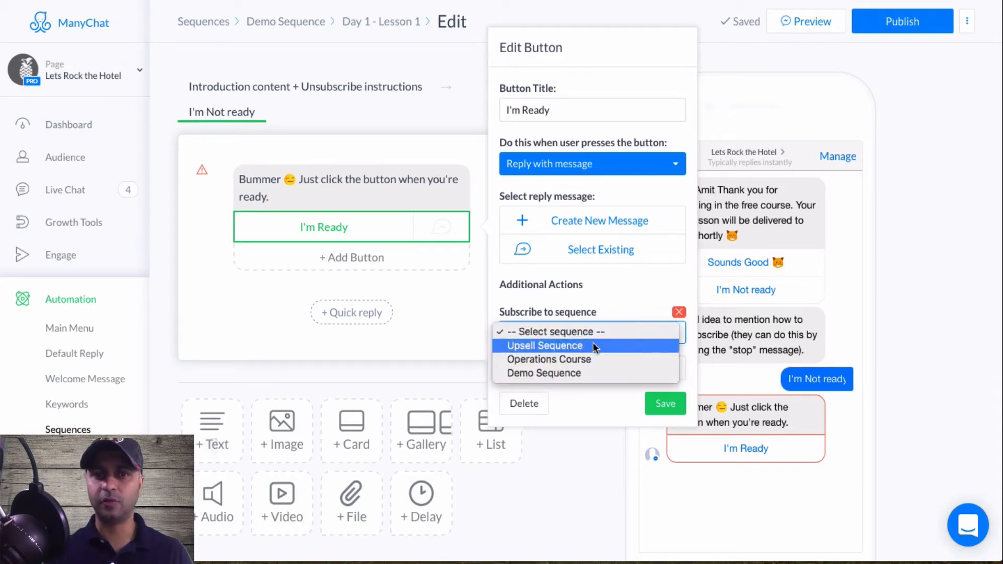
click(592, 345)
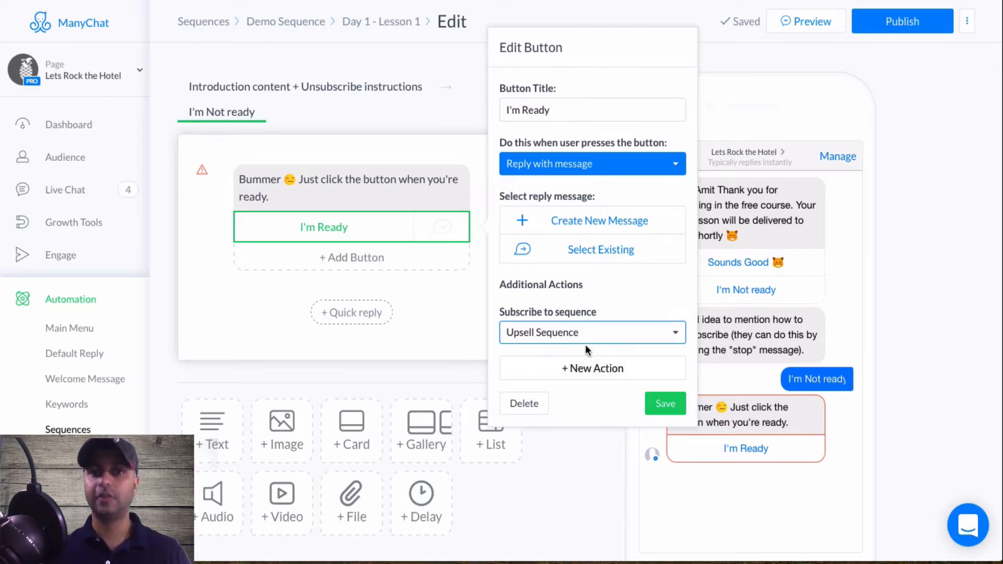
Step: Add an Add Tag action with a new tag "ready" to the "I'm Ready" button and try to save it
click(607, 369)
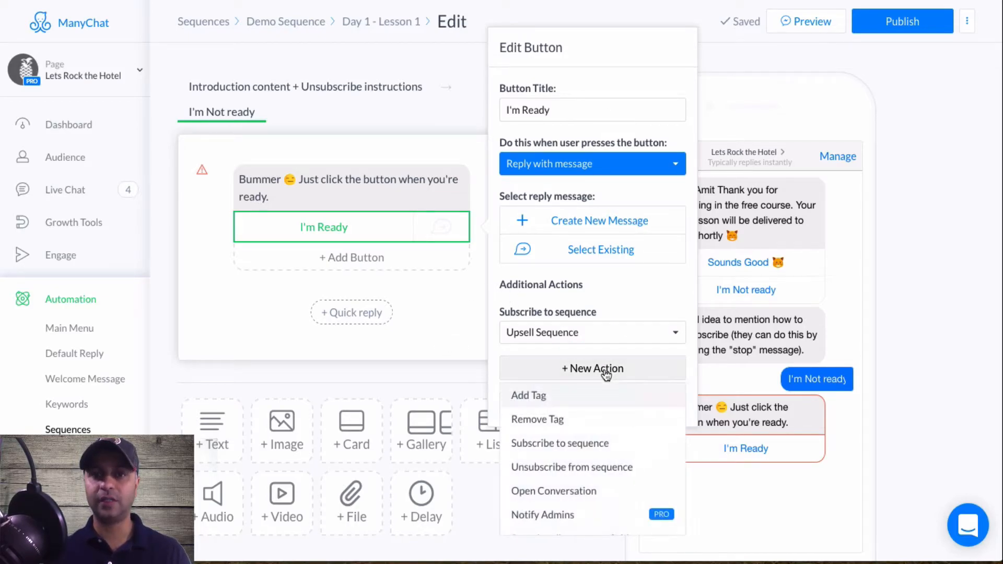
click(575, 399)
click(597, 360)
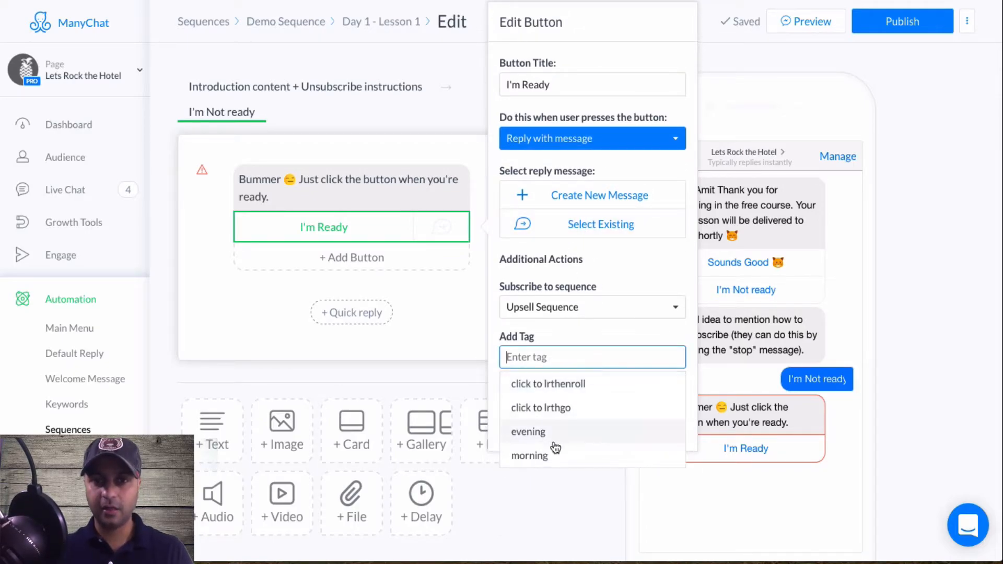
text(ready)
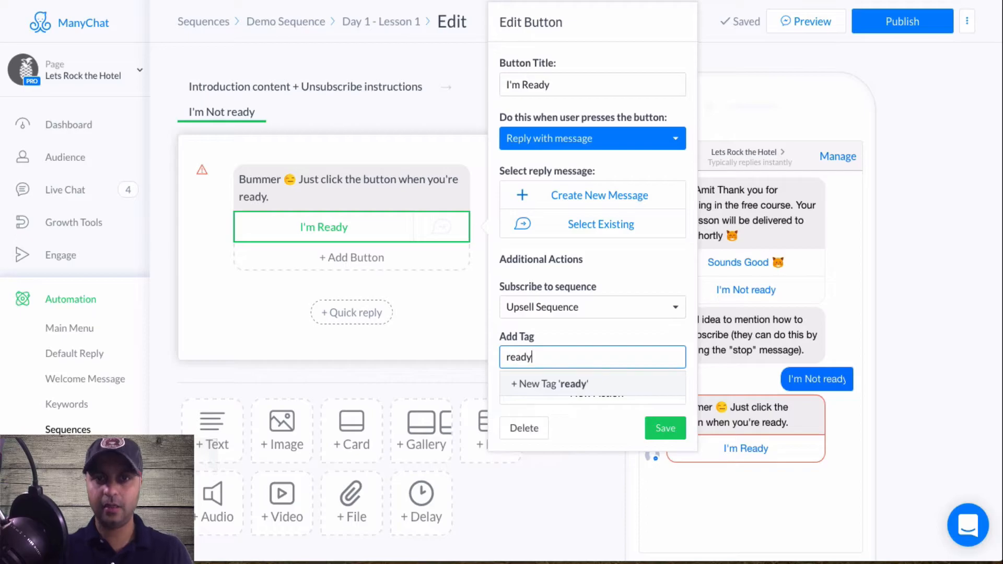
click(554, 381)
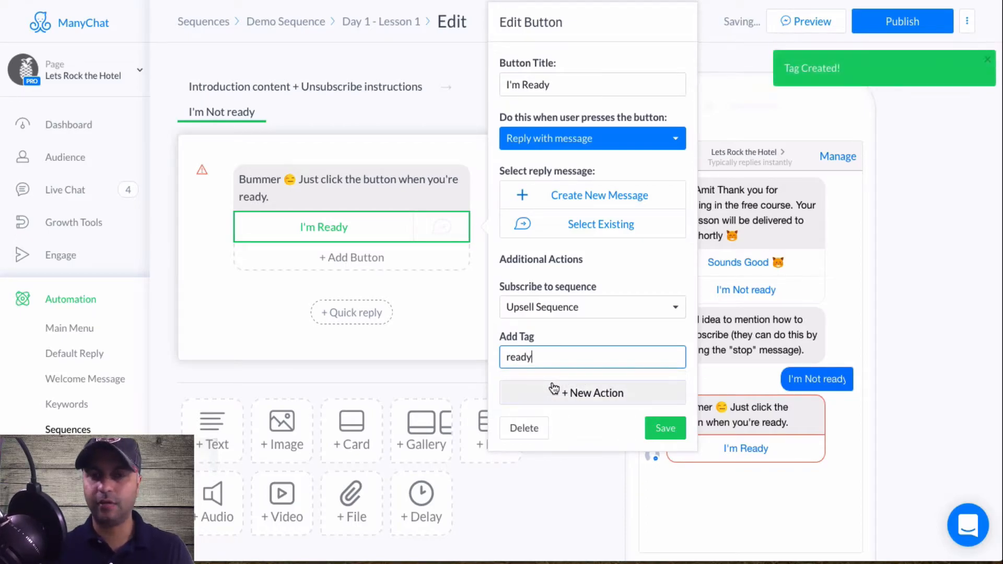
click(666, 437)
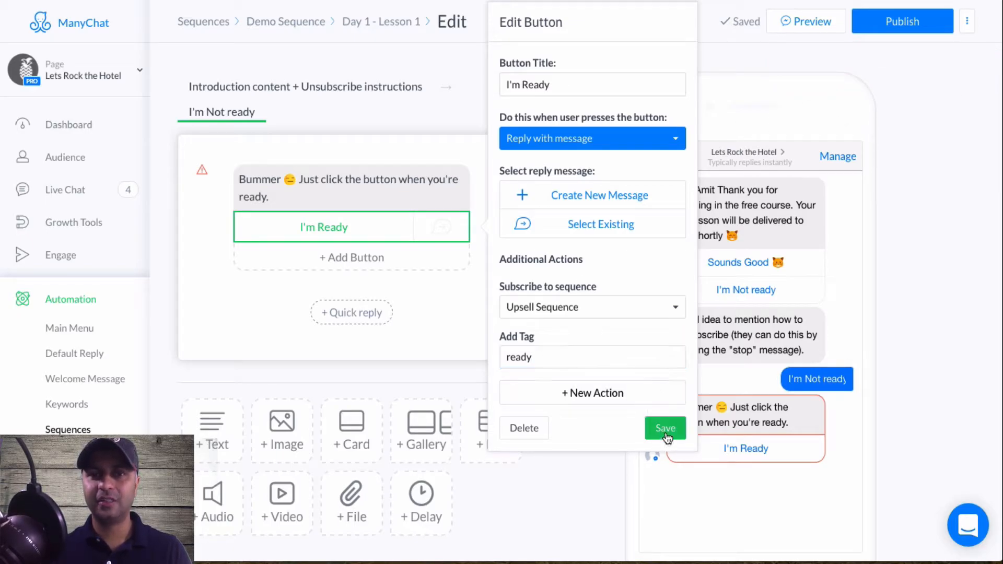
Step: Create a new reply message for the "I'm Ready" button reading "Alright - let's get this party started!" followed by a party popper emoji
click(446, 227)
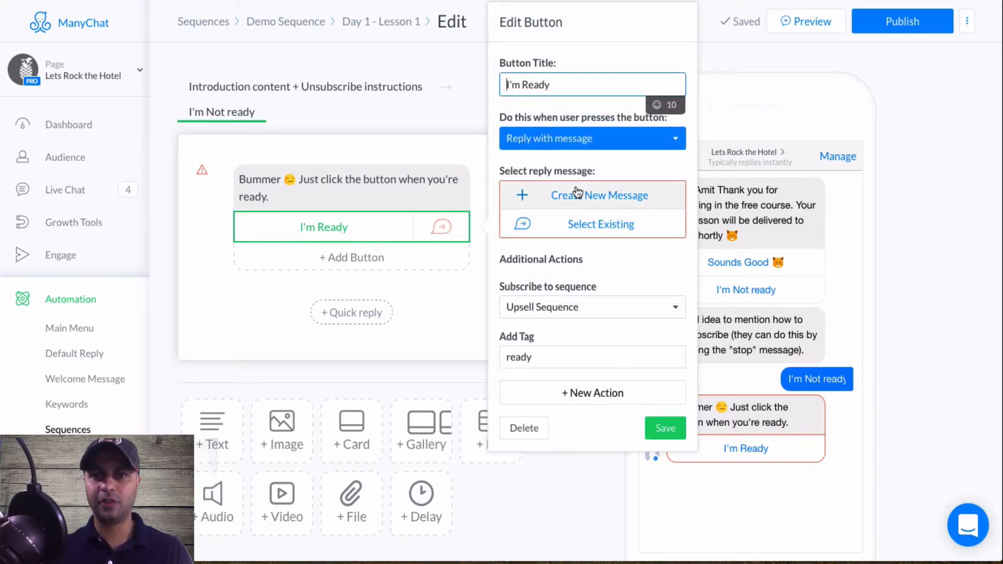
click(614, 200)
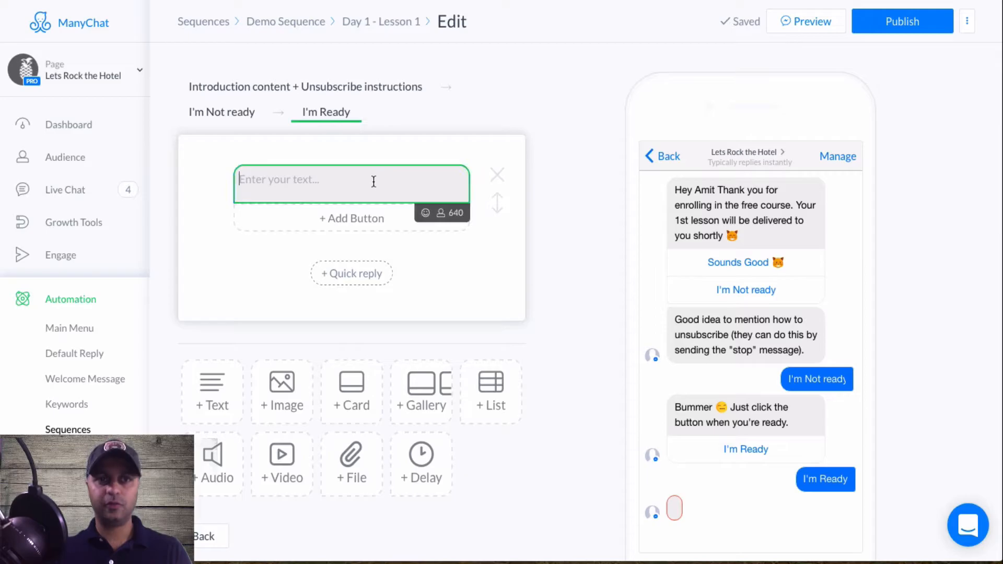
text(Alright - le)
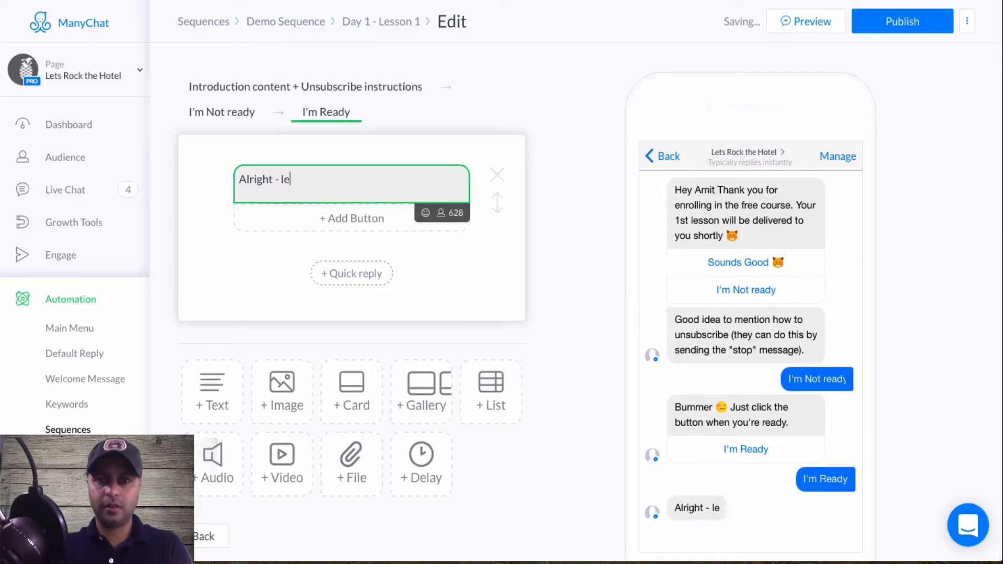
text(t's get )
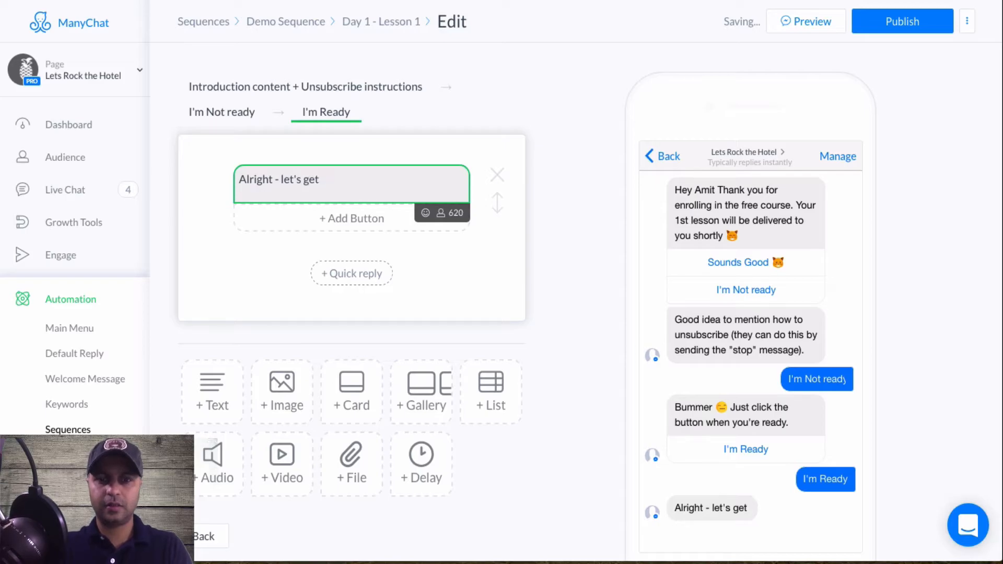
text(this part )
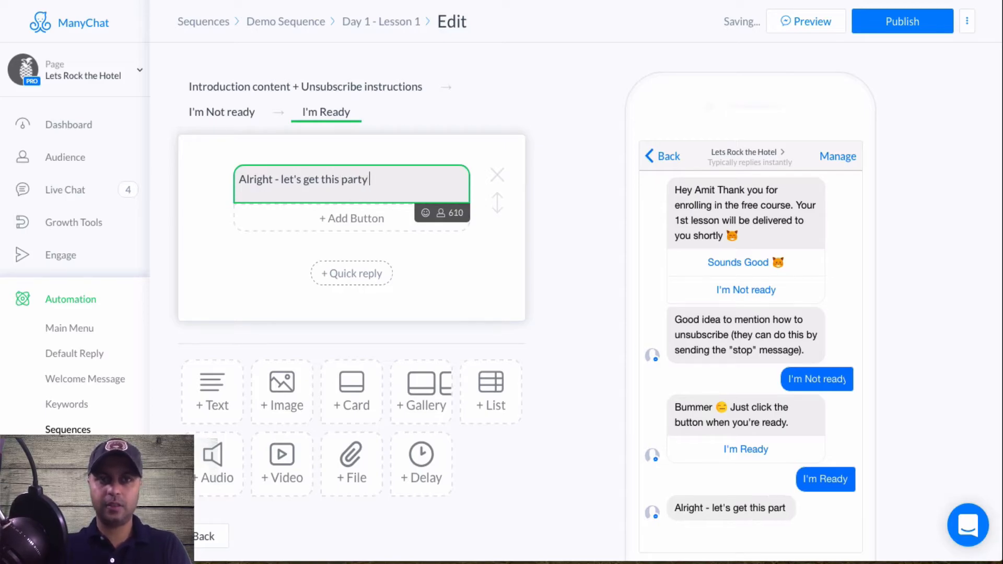
text(y started!)
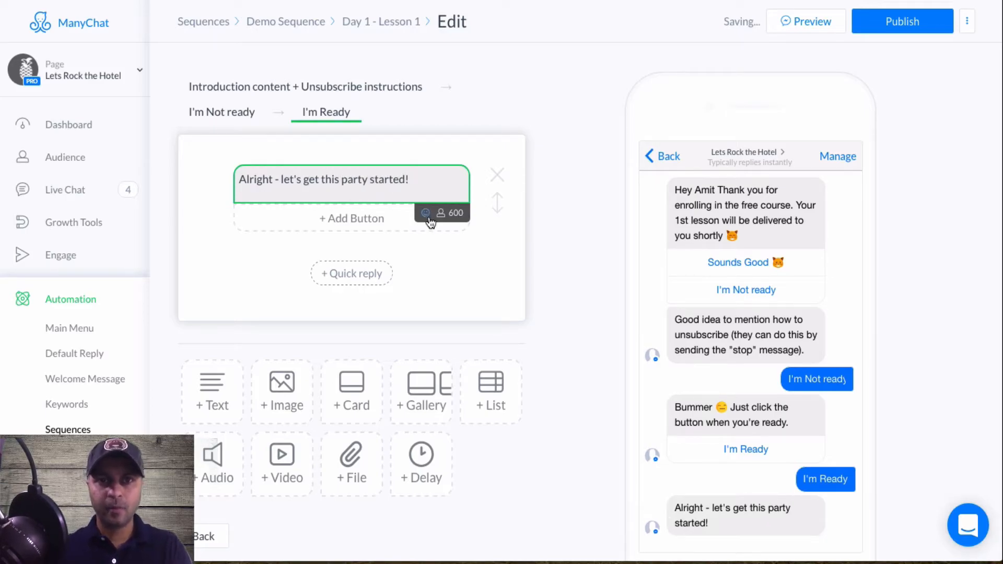
click(427, 214)
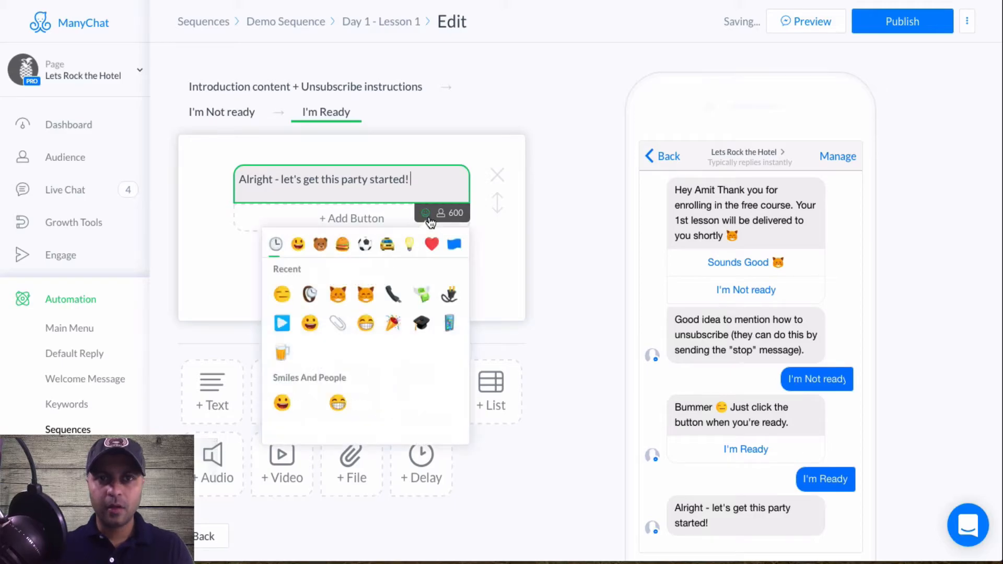
click(395, 322)
click(370, 182)
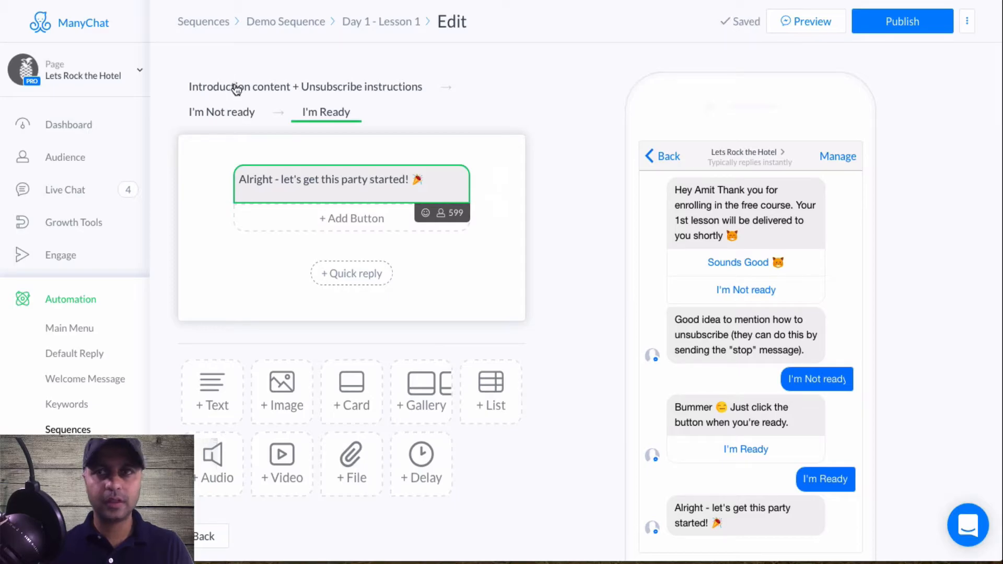
Step: Publish the lesson content and send a preview of the introduction message to Messenger
click(879, 24)
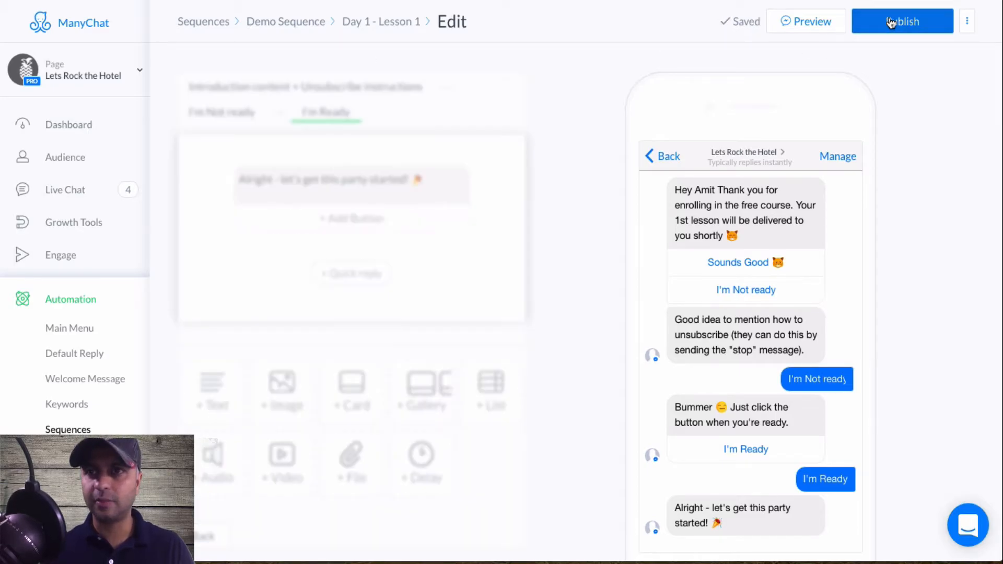
click(374, 88)
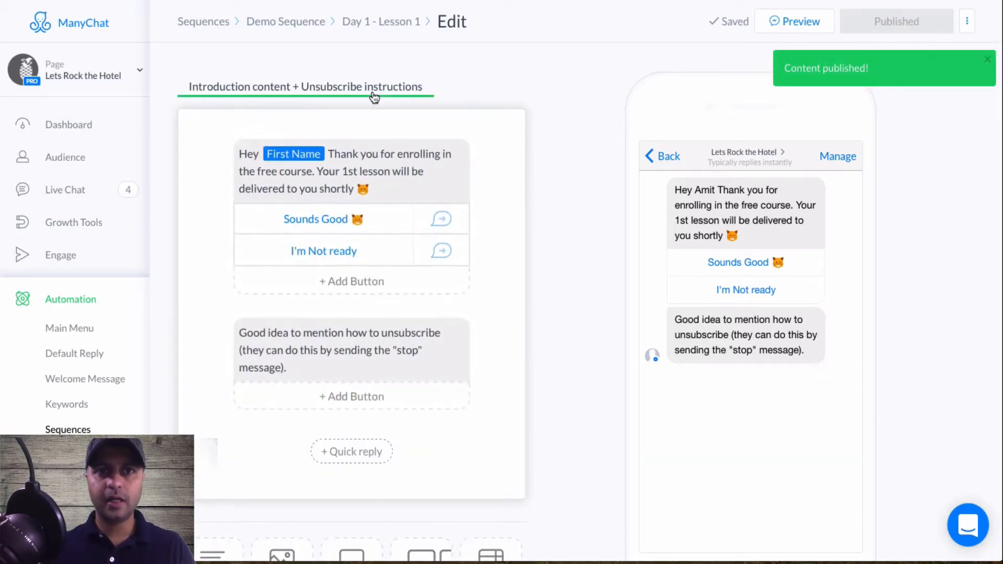
click(824, 24)
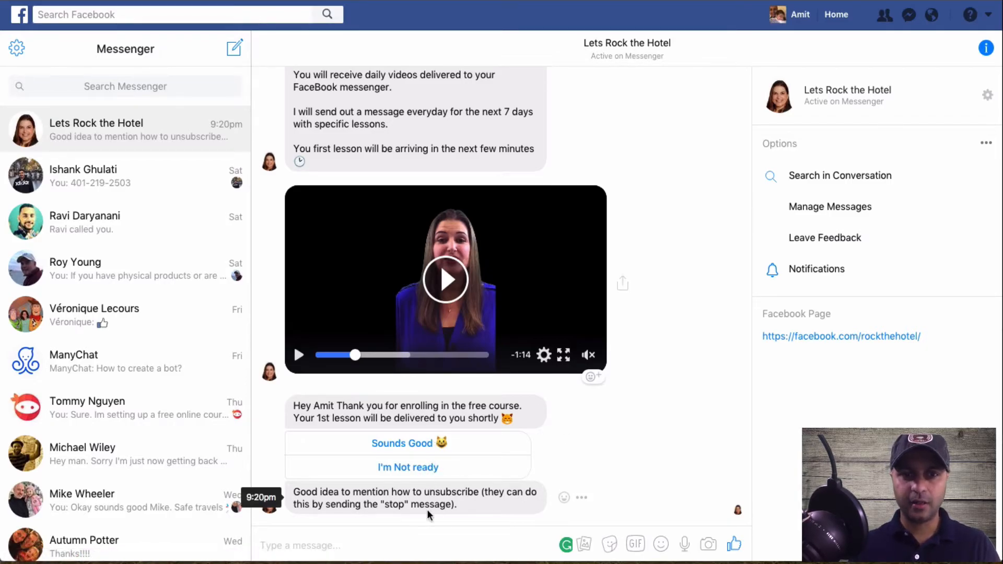
Step: Test the previewed message in Facebook Messenger by highlighting the unsubscribe text and answering "Sounds Good", "I'm Not ready" and "I'm Ready"
drag(459, 505, 293, 491)
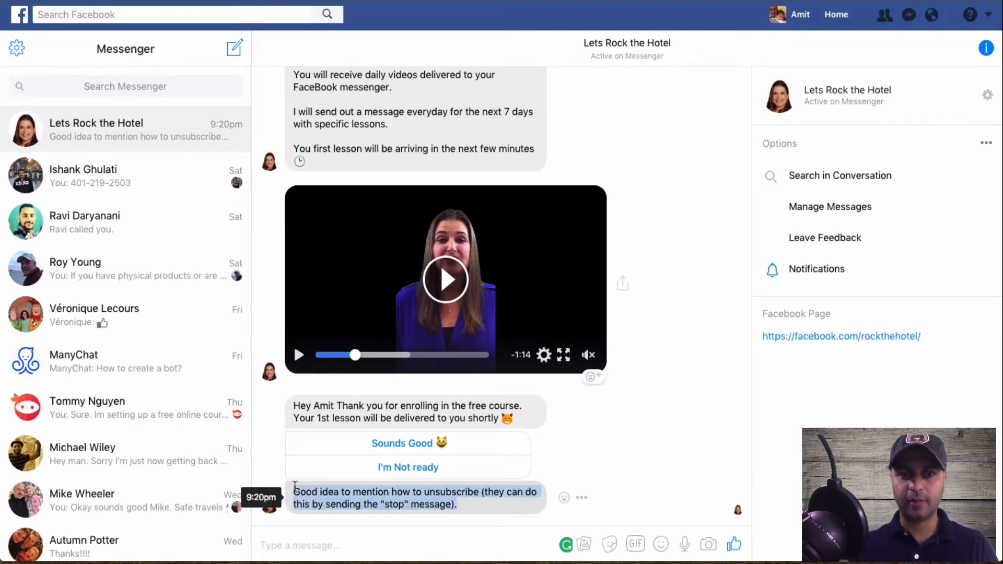
click(413, 444)
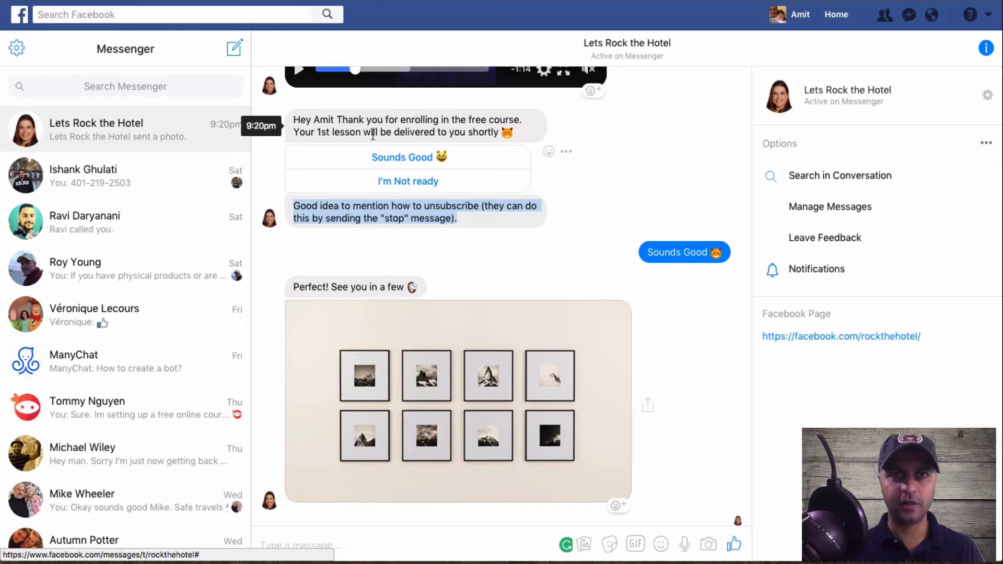
click(417, 184)
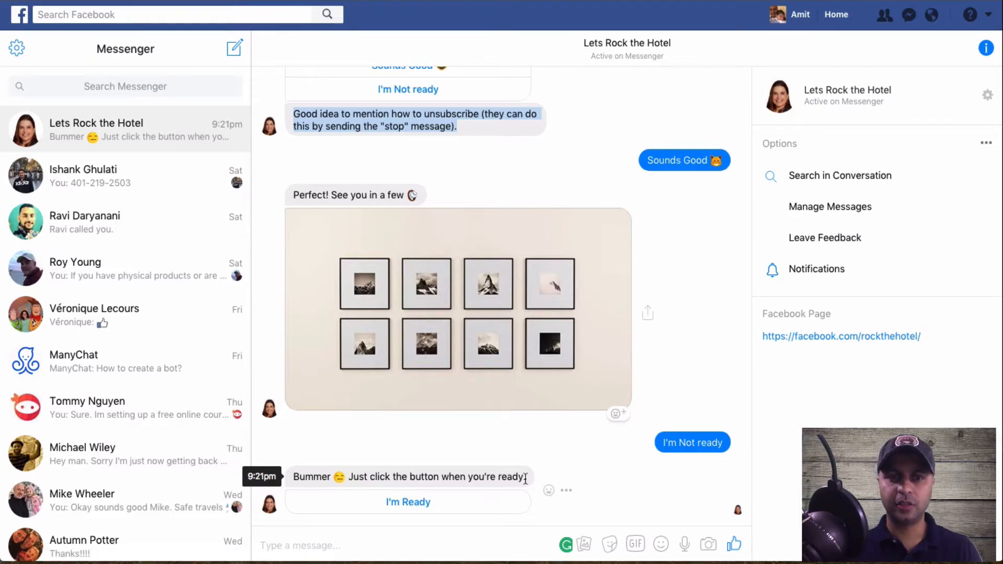
click(409, 506)
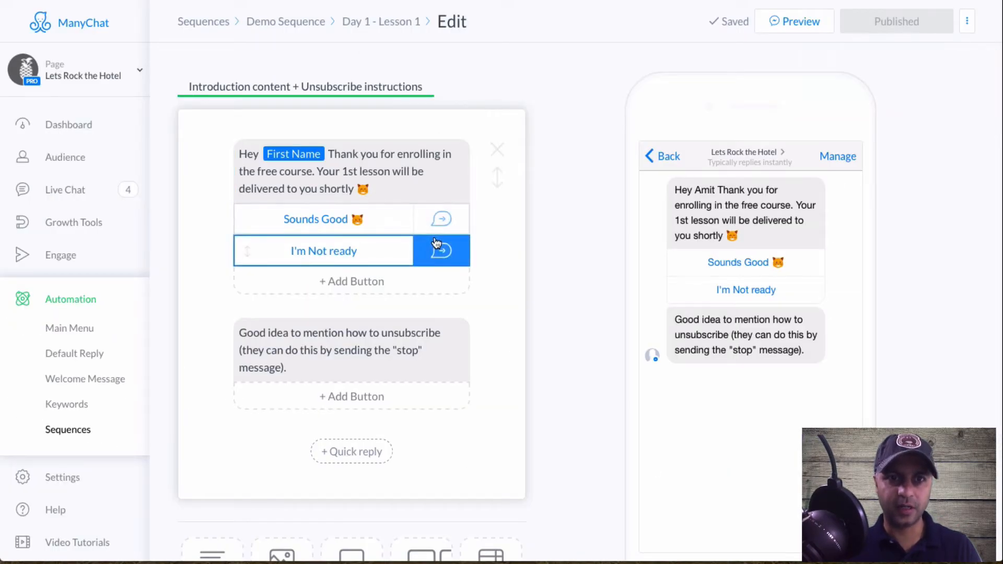
Step: Review the reply messages behind "I'm Not ready" and "I'm Ready", including the "I'm Ready" button's sequence and tag actions
click(439, 248)
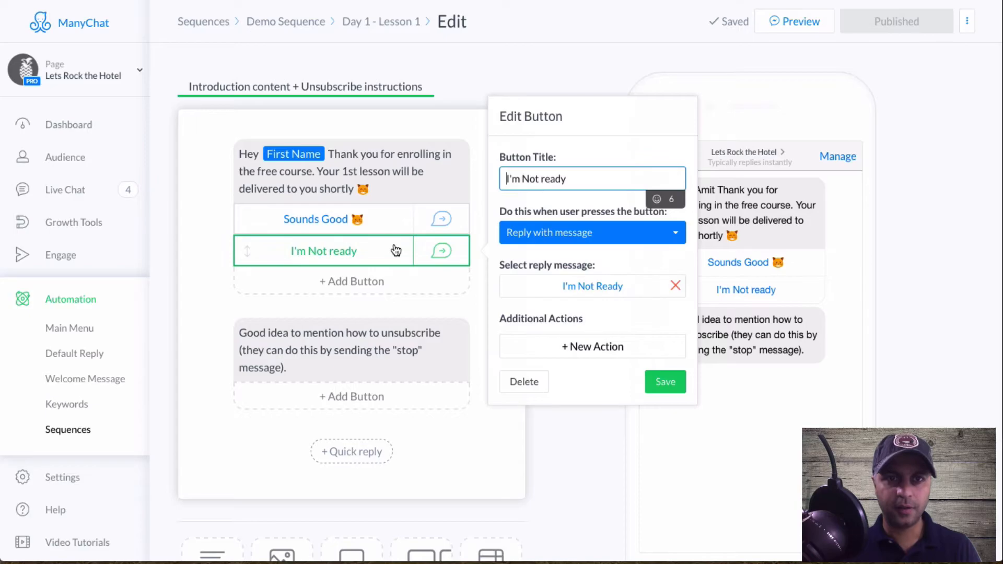
click(443, 253)
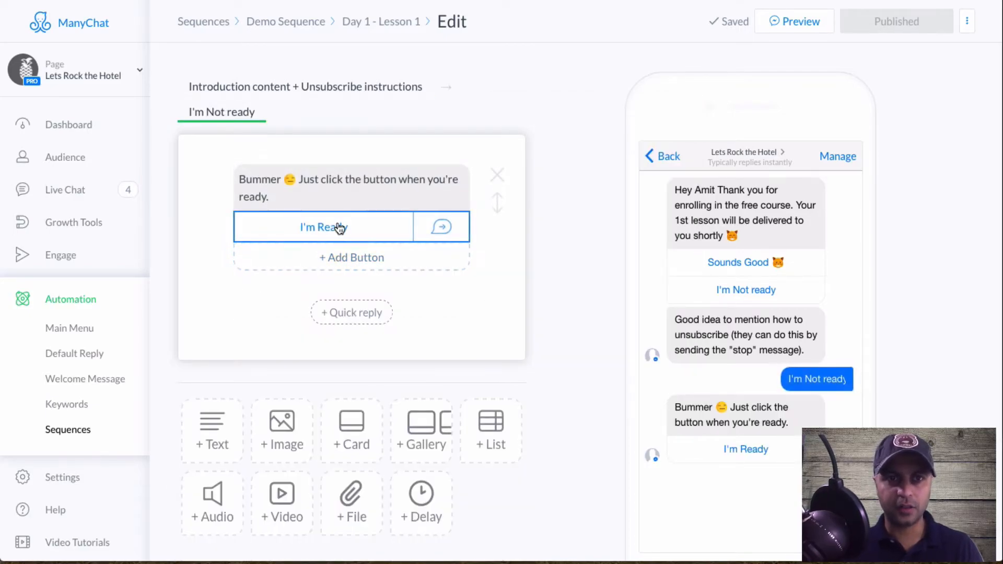
click(441, 236)
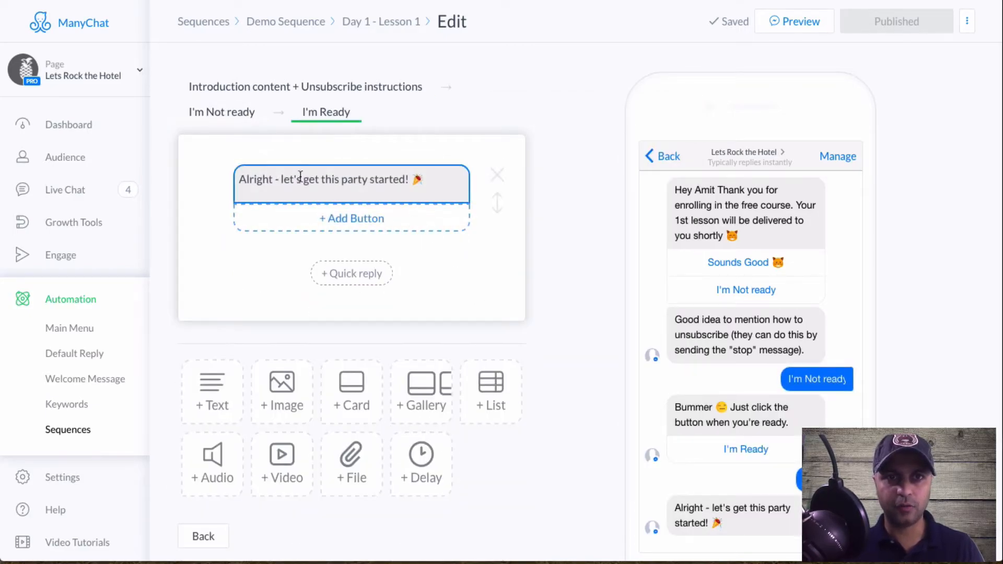
click(251, 117)
click(340, 228)
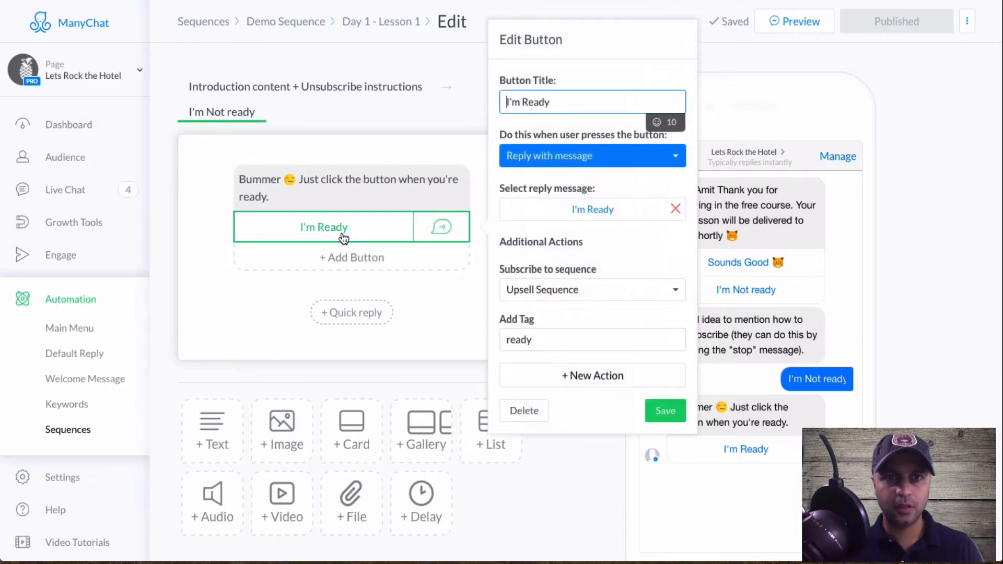
mouse_move(551, 266)
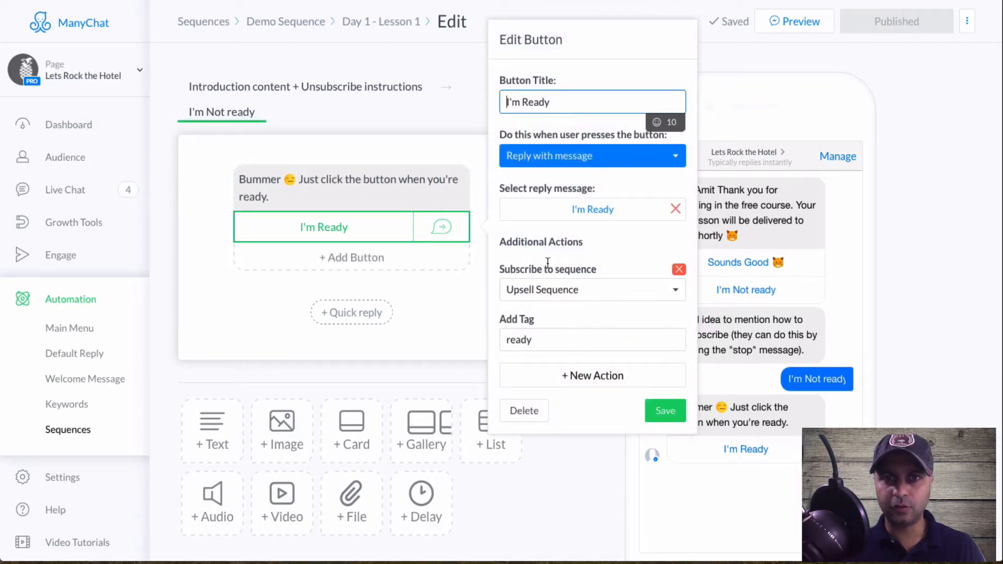
mouse_move(522, 335)
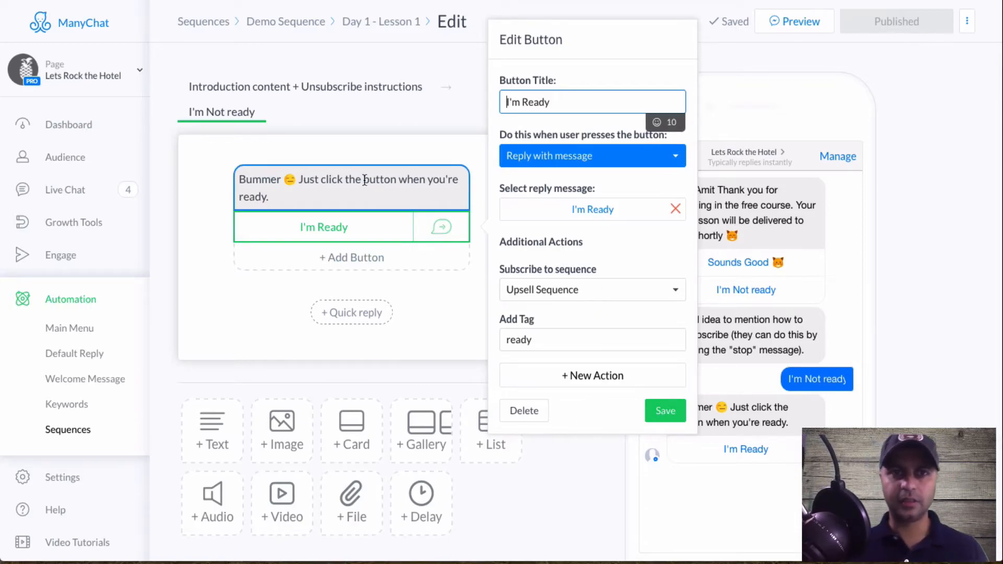
click(423, 290)
click(376, 234)
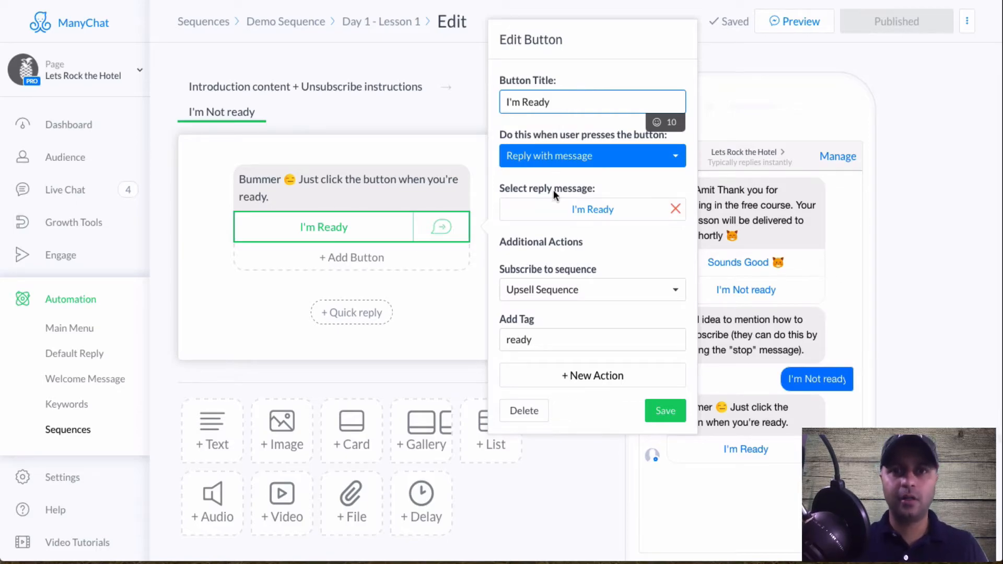
click(441, 229)
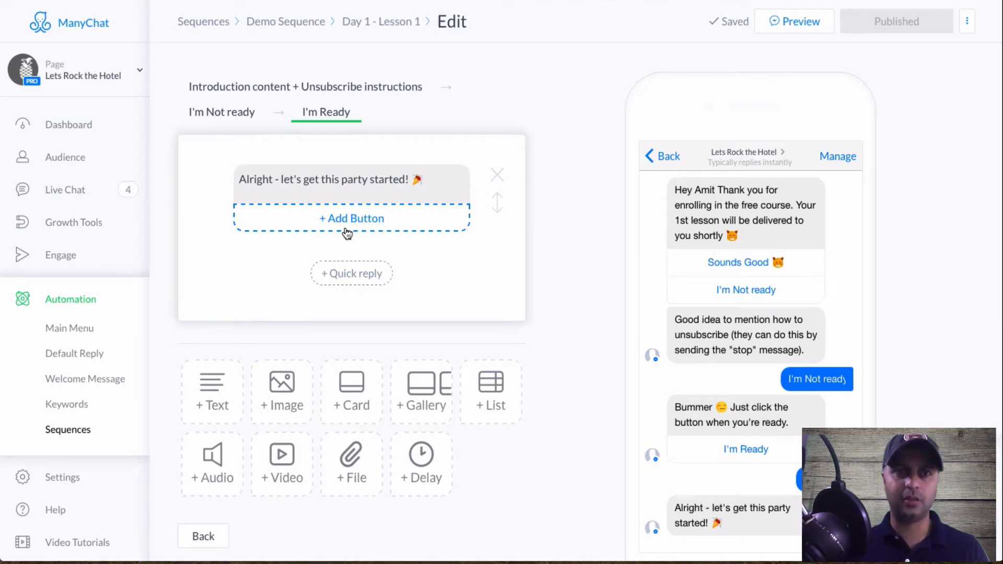
click(324, 99)
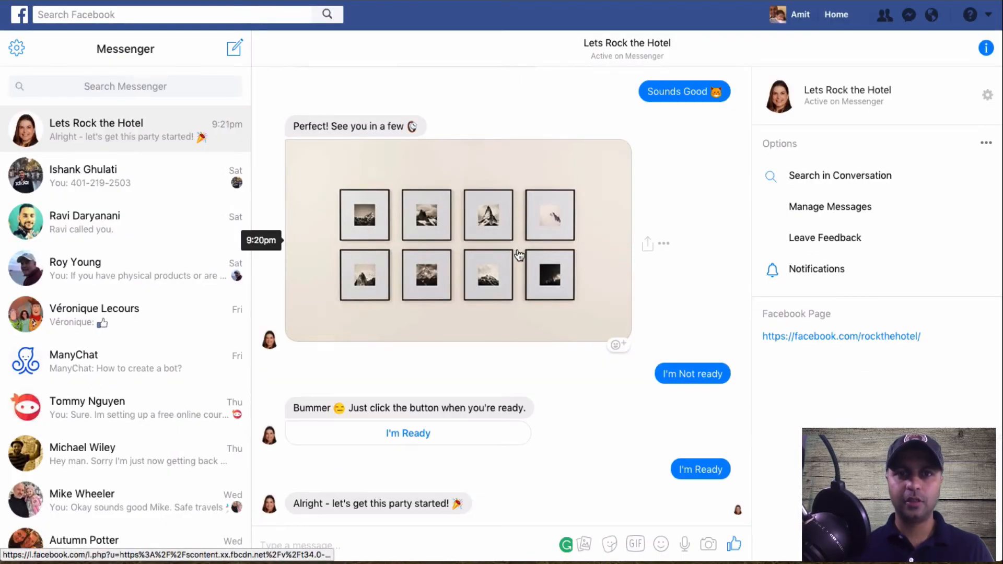
Step: Review the Messenger conversation, send another preview of the introduction message and answer it with "Sounds Good"
scroll(517, 251, up, 4)
triple_click(517, 251)
scroll(518, 250, down, 4)
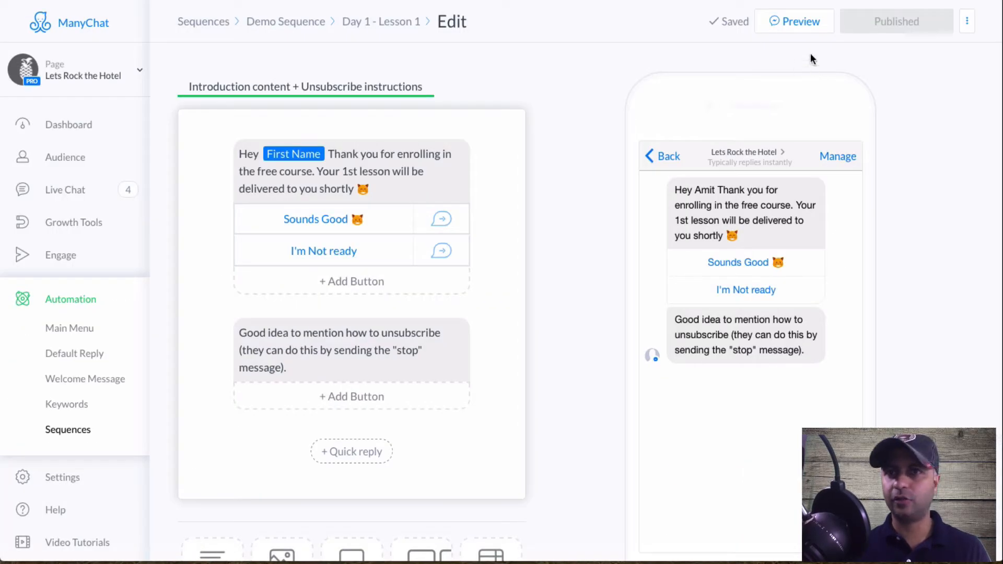
click(805, 23)
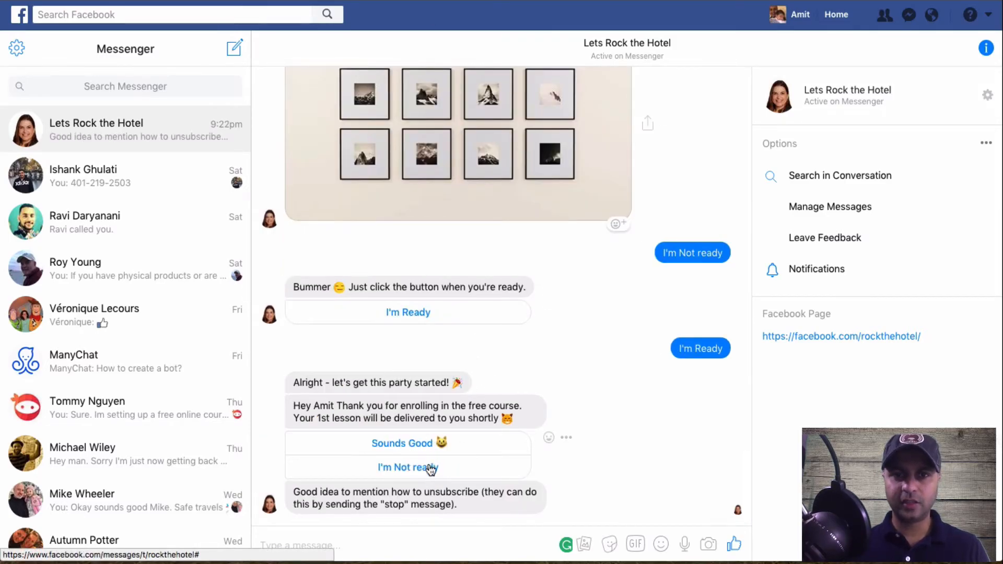
click(419, 447)
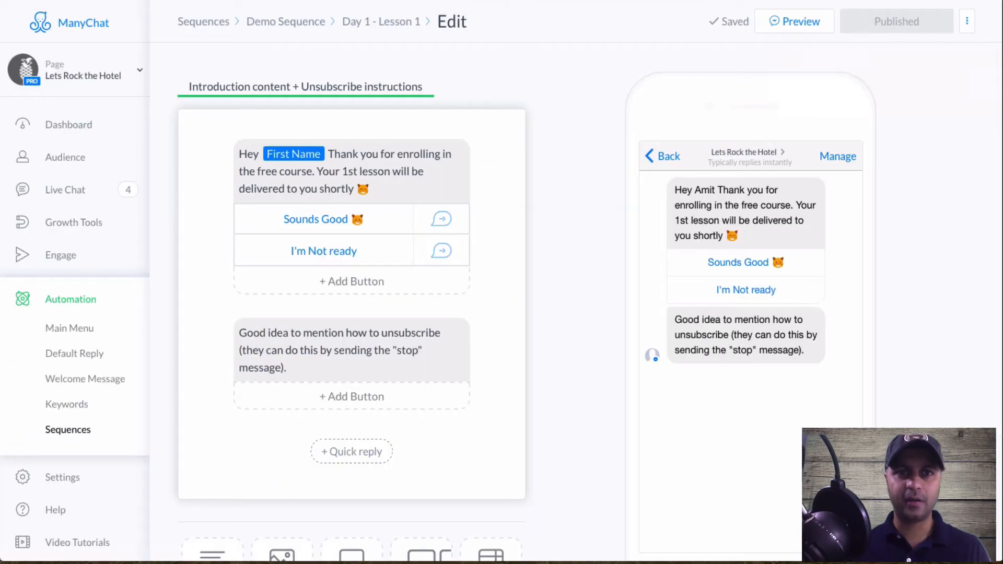
Step: Delete the "Perfect! See you in a few" text block from the "Sounds Good" reply message
scroll(472, 274, down, 3)
scroll(472, 275, up, 2)
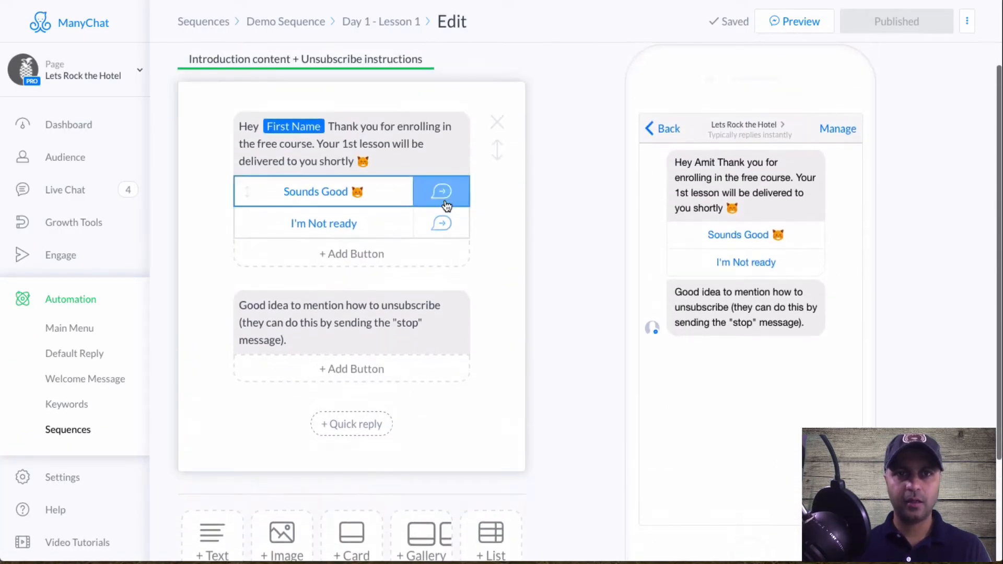
click(450, 201)
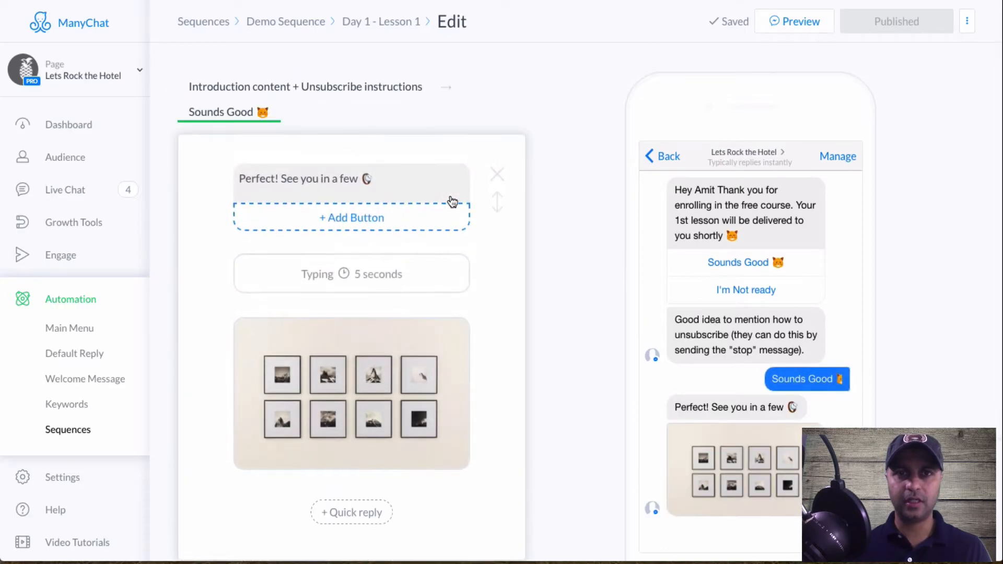
click(497, 177)
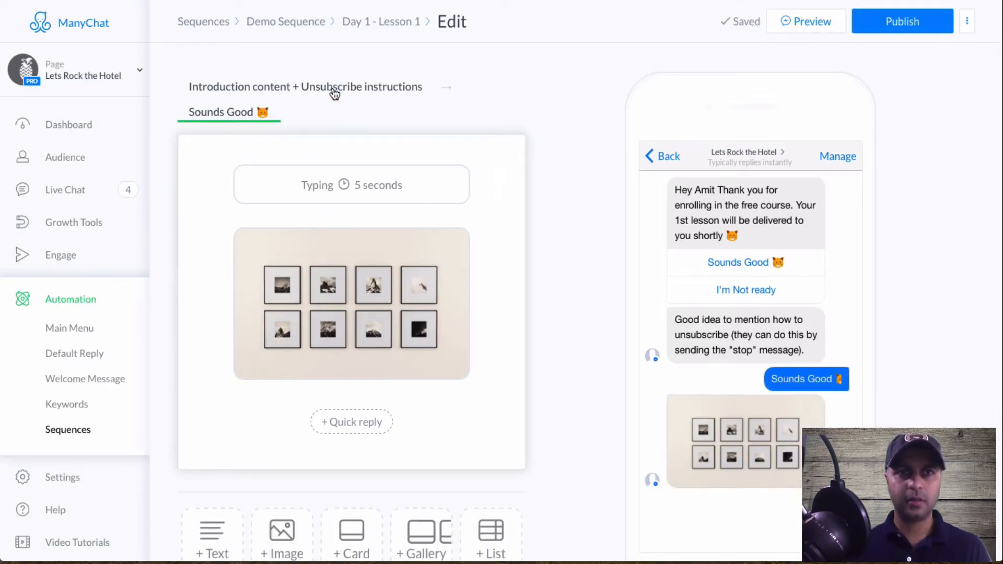
Step: Delete the "Sounds Good" and "I'm Not ready" buttons from the introduction message
click(334, 89)
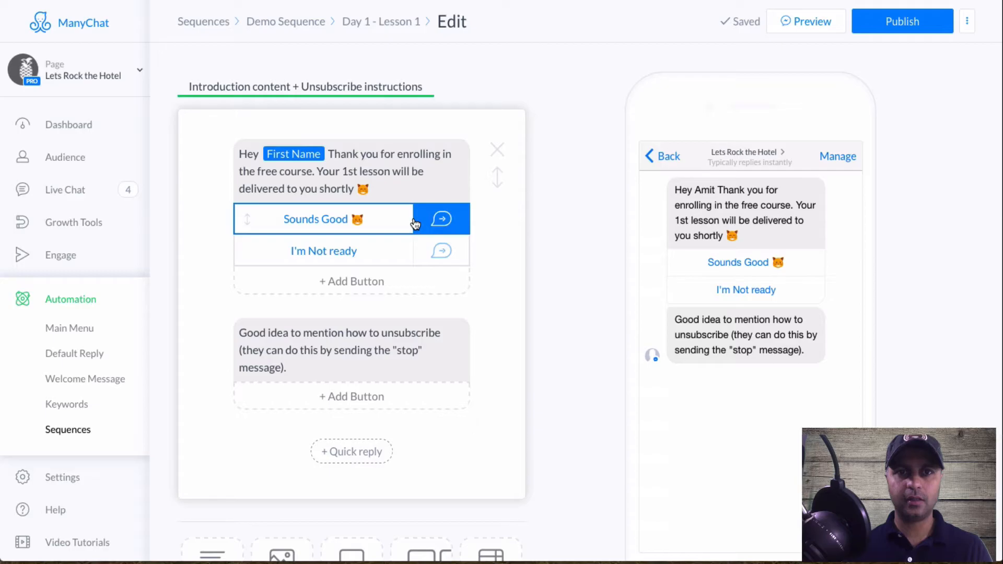
click(363, 226)
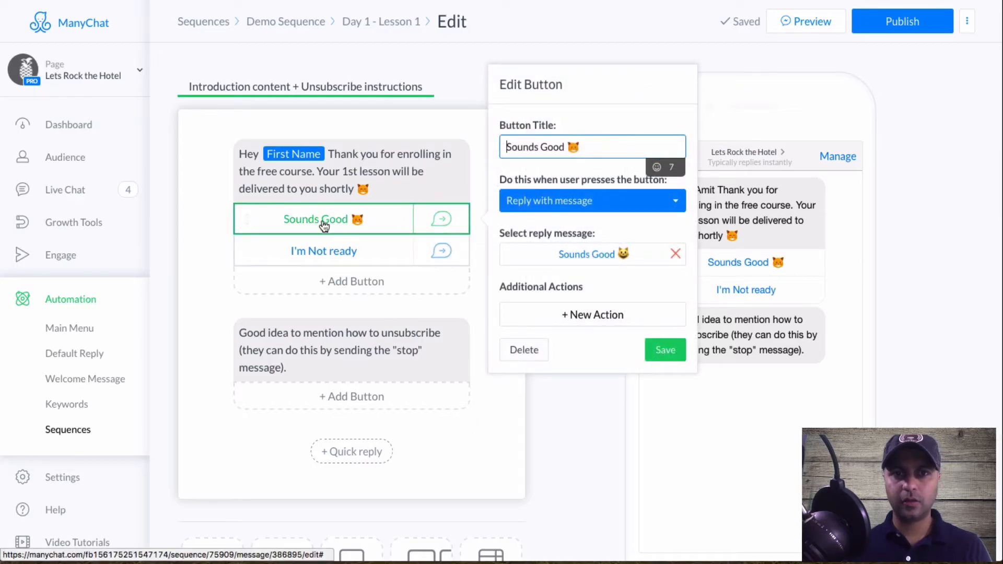
click(516, 352)
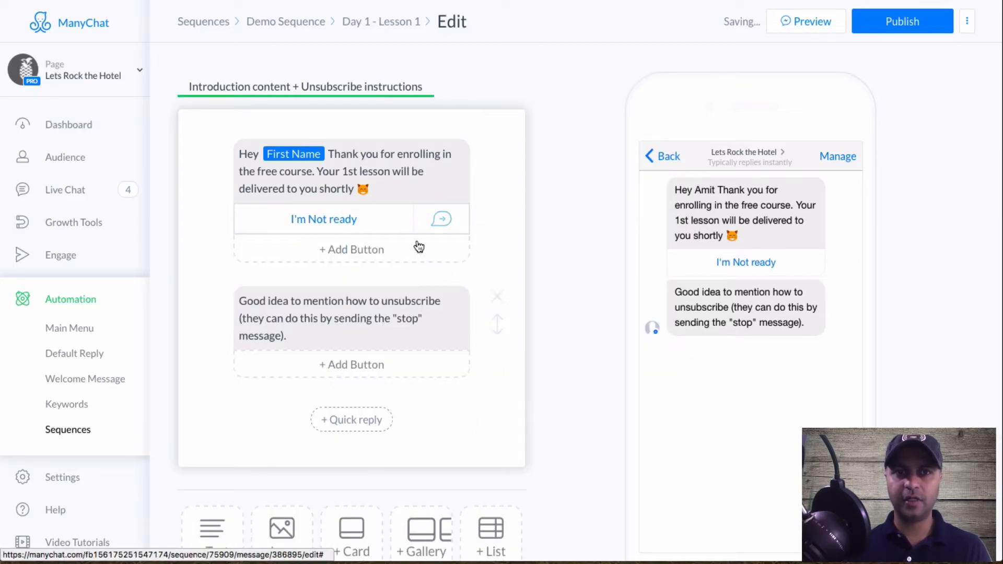
click(347, 219)
click(518, 350)
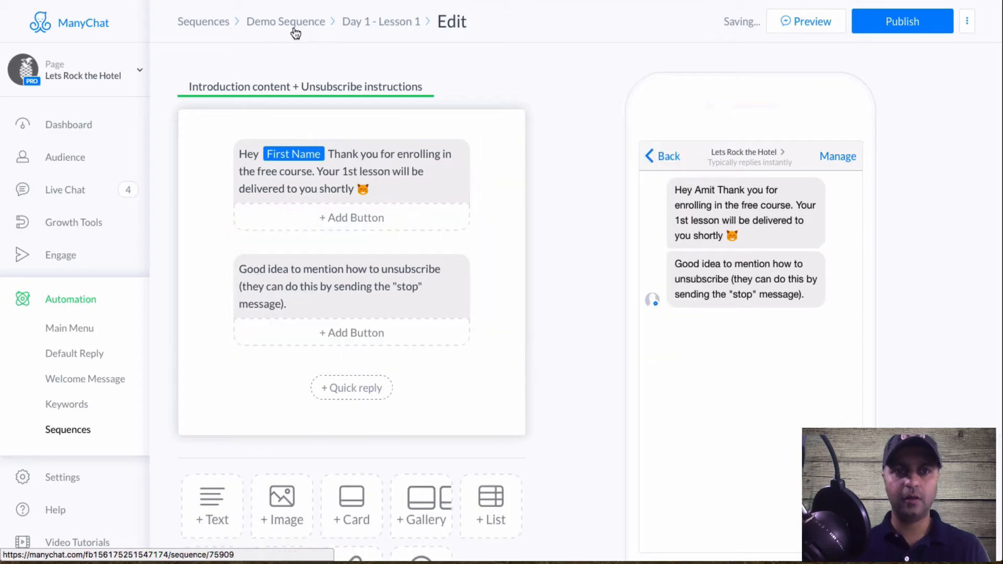
Step: Add two quick replies, "Yes" and "No", below the unsubscribe text in the introduction message
click(362, 302)
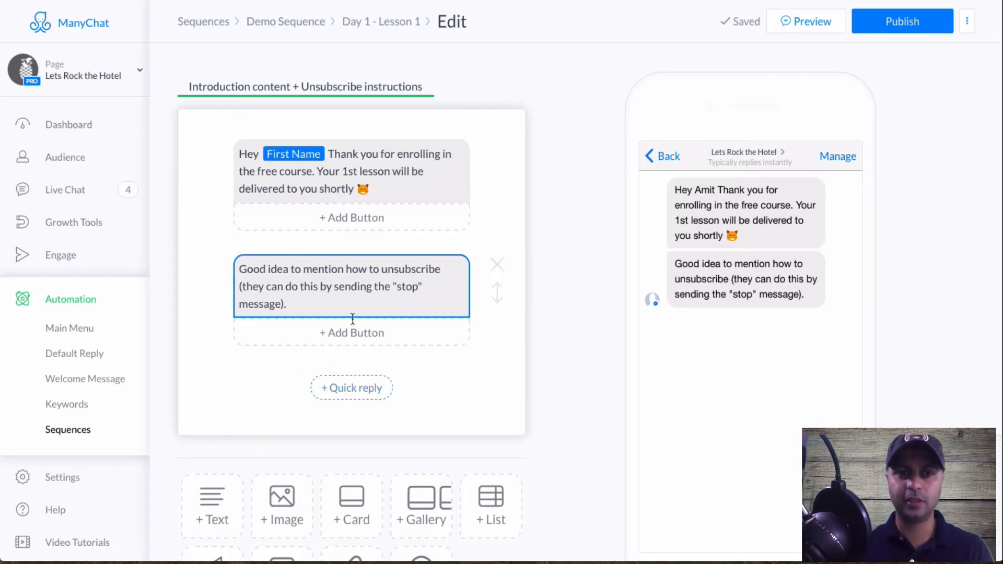
click(353, 392)
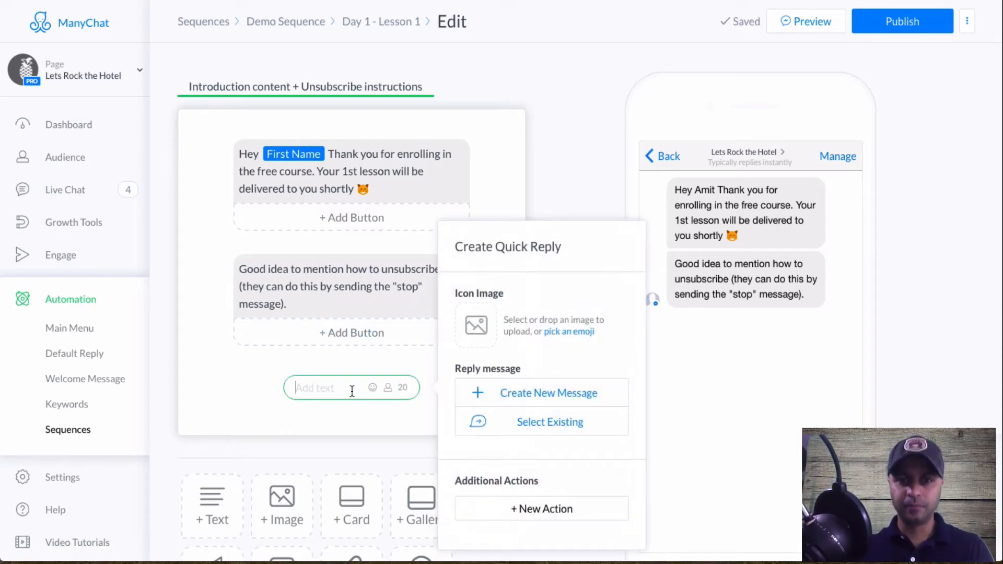
text(Yes)
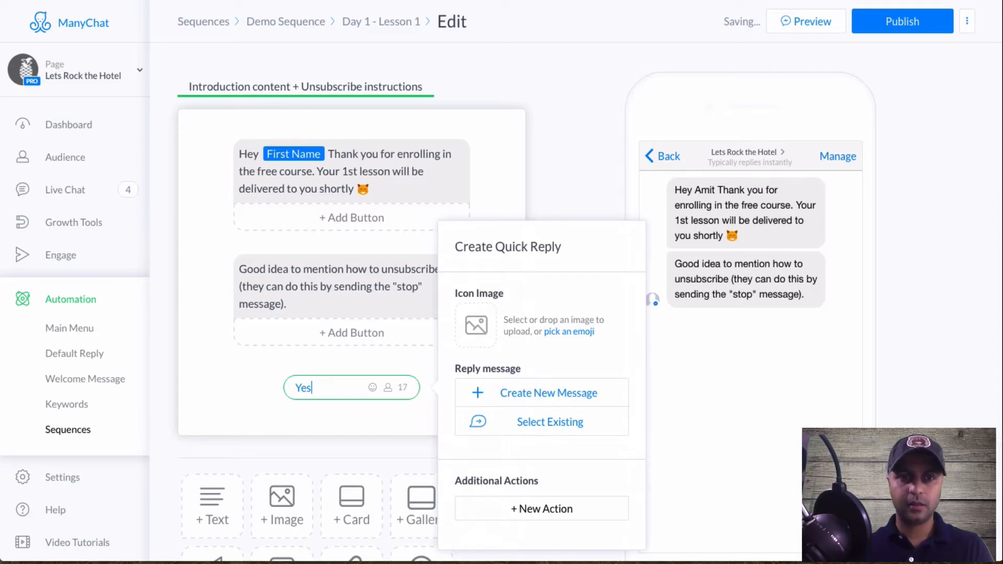
click(267, 414)
click(382, 400)
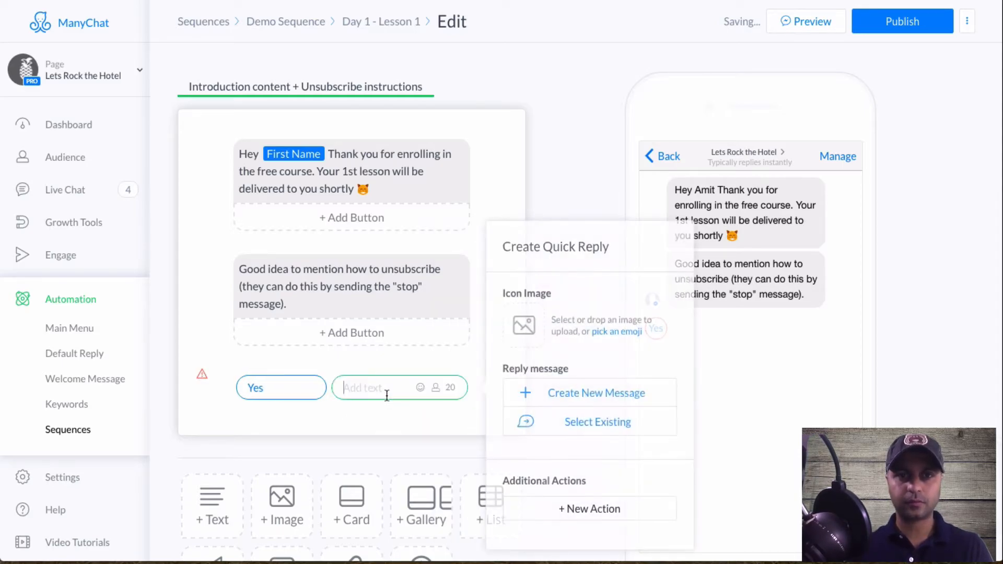
text(No)
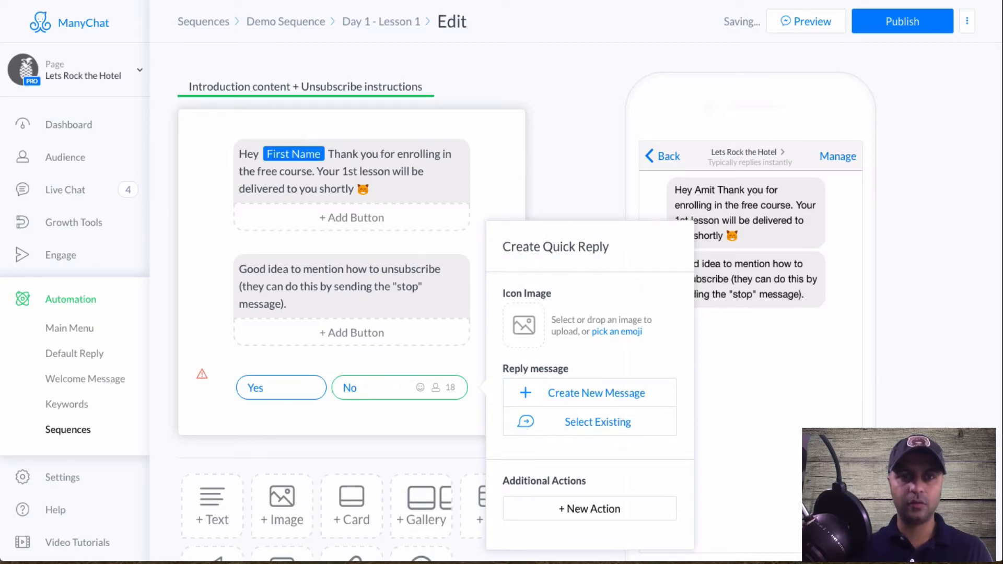
click(378, 419)
Step: Append a grinning face emoji to the "Yes" quick reply
click(284, 381)
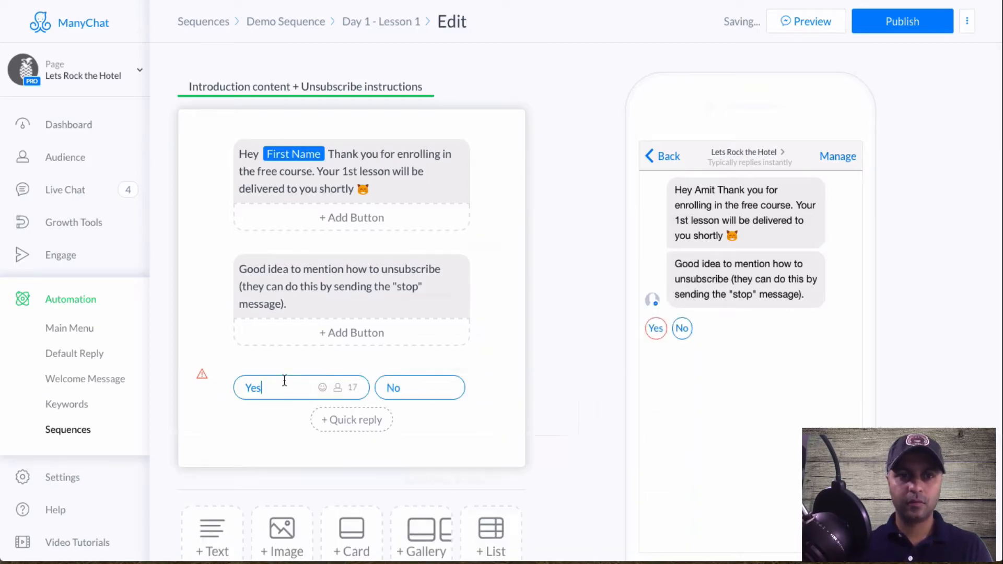
click(323, 389)
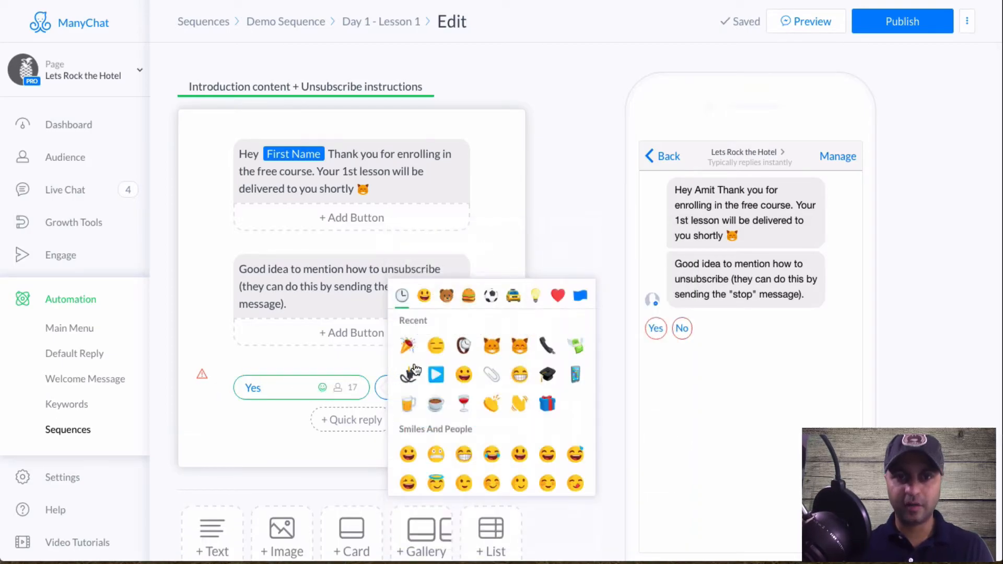
click(424, 296)
click(280, 434)
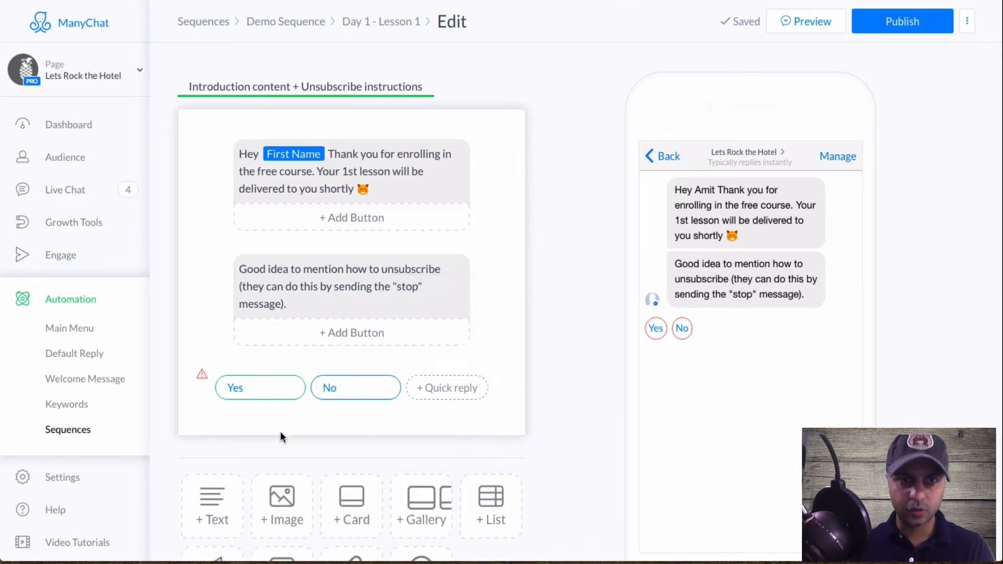
click(264, 390)
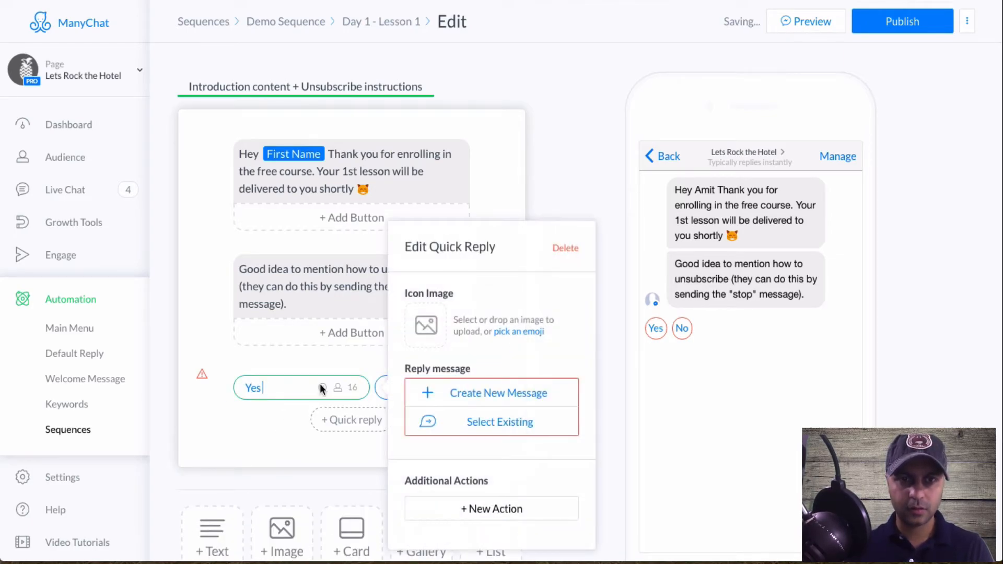
click(323, 388)
click(424, 295)
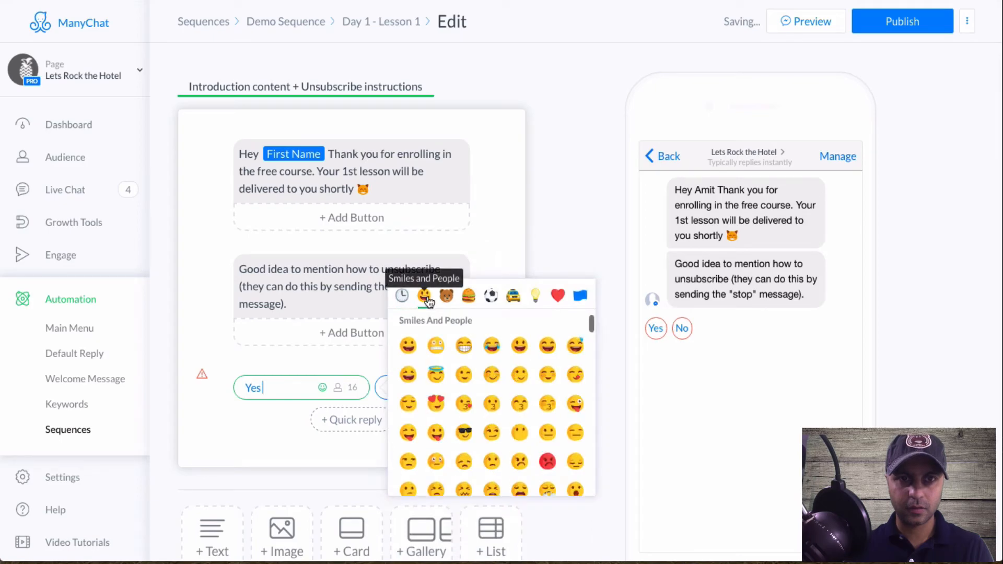
click(464, 347)
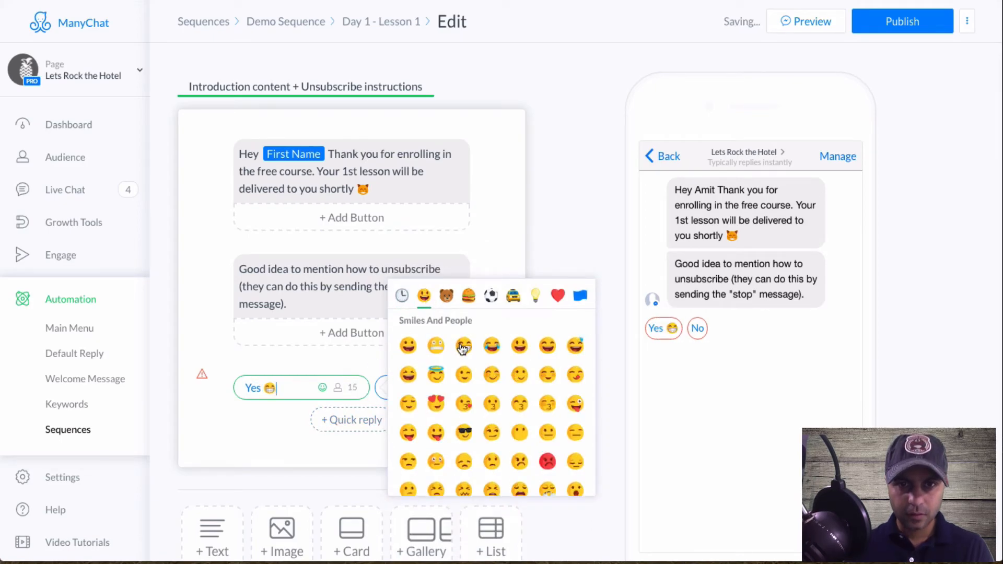
click(286, 446)
Step: Append an expressionless face emoji to the "No" quick reply
click(347, 387)
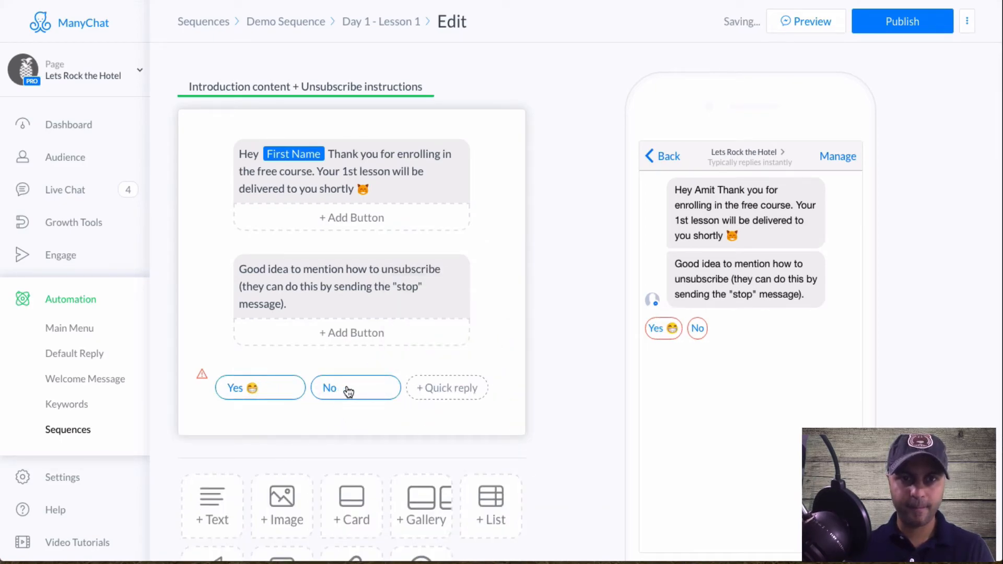
click(418, 387)
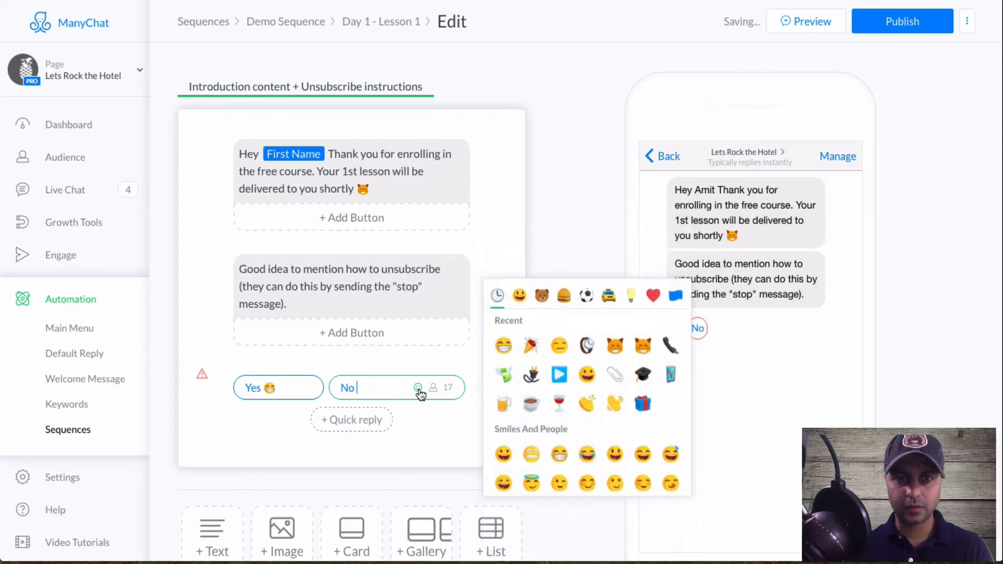
click(559, 346)
click(246, 426)
Step: Create a new reply message for the "Yes" quick reply reading "Awesome - let's get started." and return to the introduction content
mouse_move(201, 372)
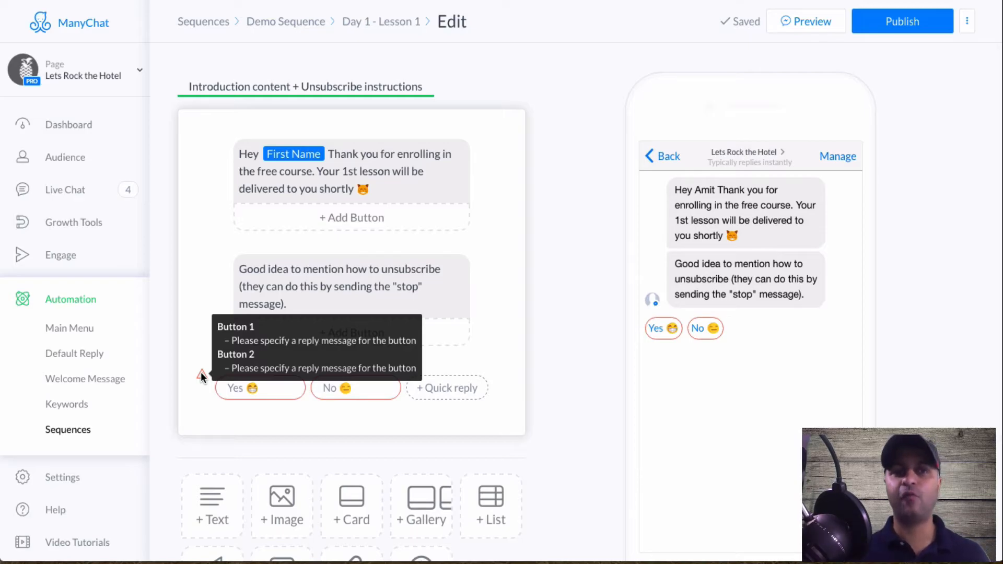
click(232, 392)
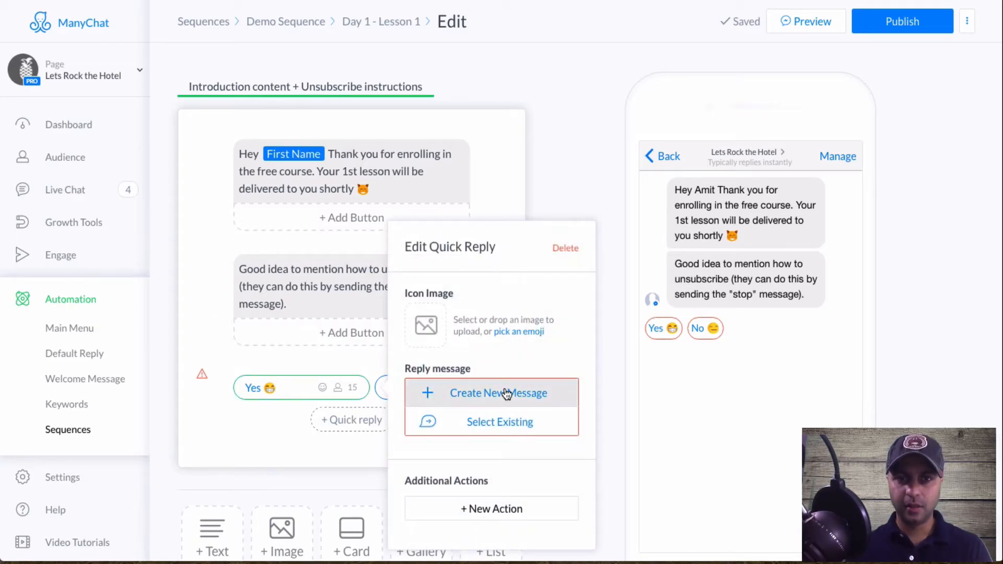
click(507, 395)
click(369, 154)
text(Awesome - let's get started.)
click(343, 86)
Step: Create a new reply message for the "No" quick reply reading ":( Alright - let me know when you're ready. Just reply back with the word "start""
click(397, 388)
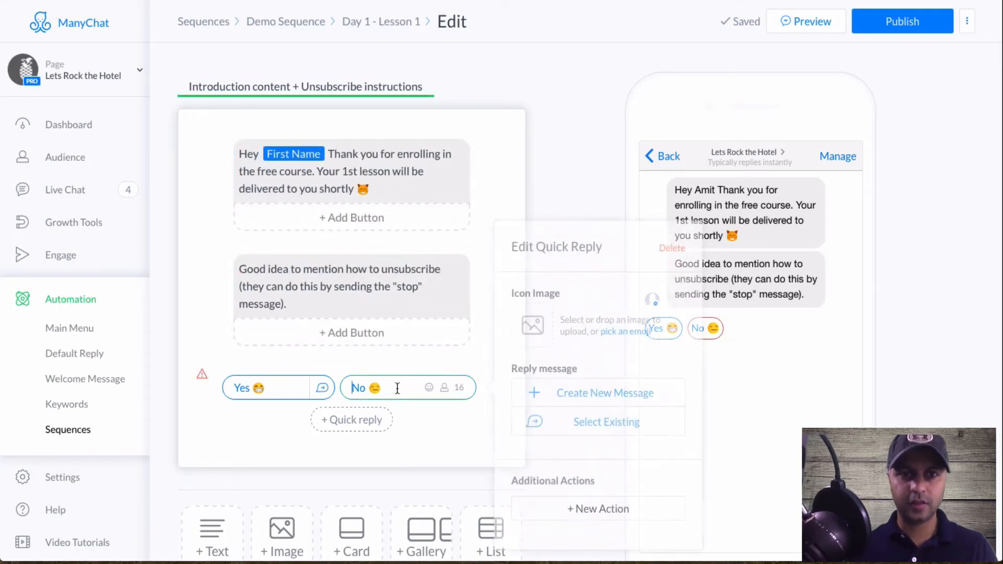
click(566, 394)
click(311, 161)
text(:( Alright - let me know when you're ready)
key(BackSpace)
text(dy. Just reply back with the word "start")
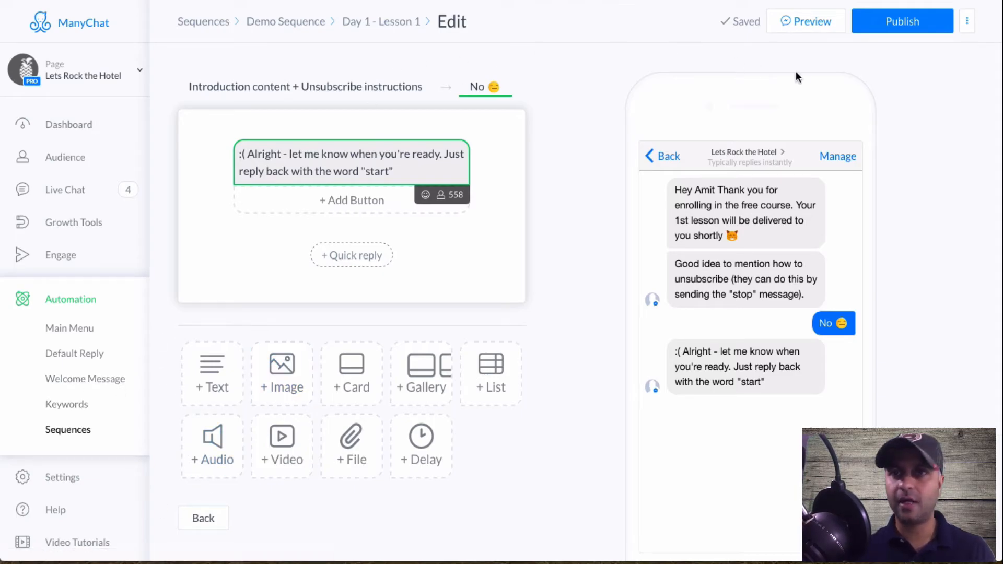
Step: Publish the Day 1 - Lesson 1 content and test its "Yes" quick reply in the Messenger conversation
click(878, 38)
click(880, 29)
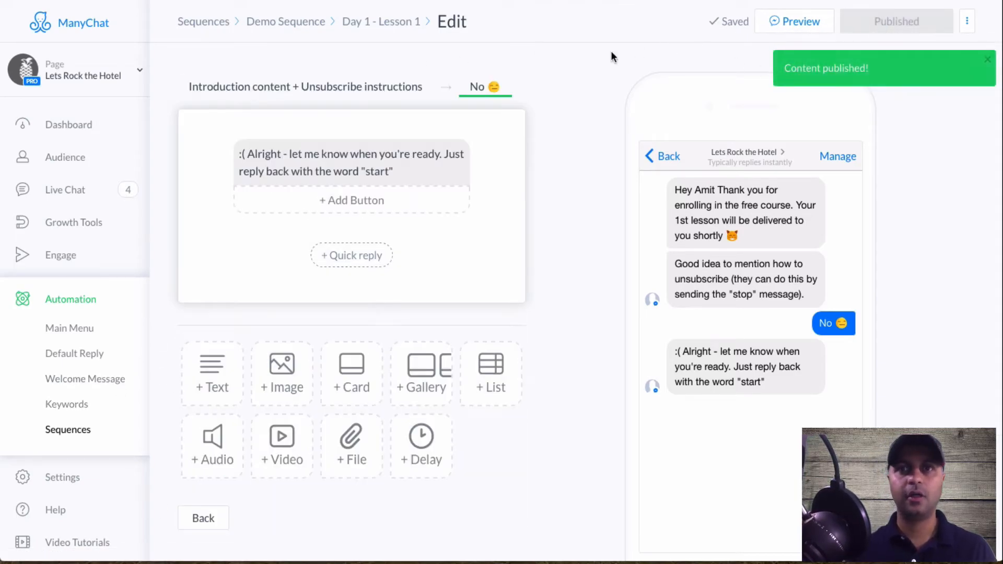
click(237, 88)
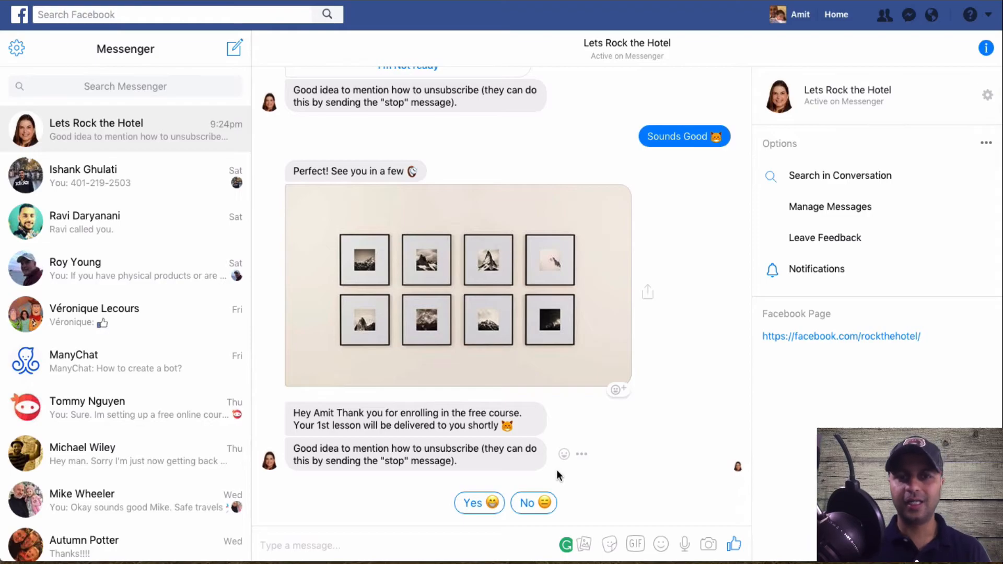
click(470, 501)
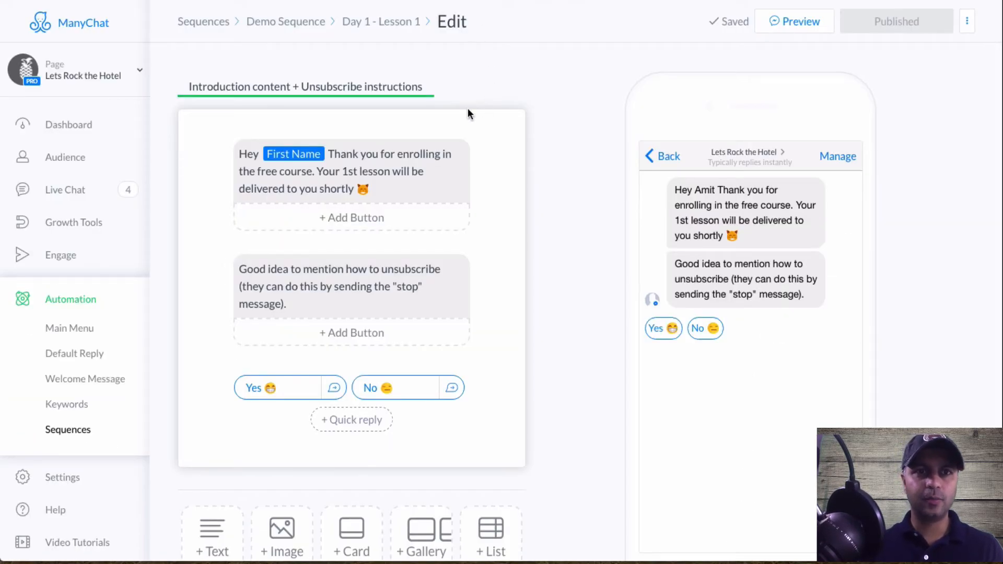
Step: Return to the Demo Sequence, activate the Day 1 - Lesson 1 message and check its delay setting
click(397, 26)
click(303, 25)
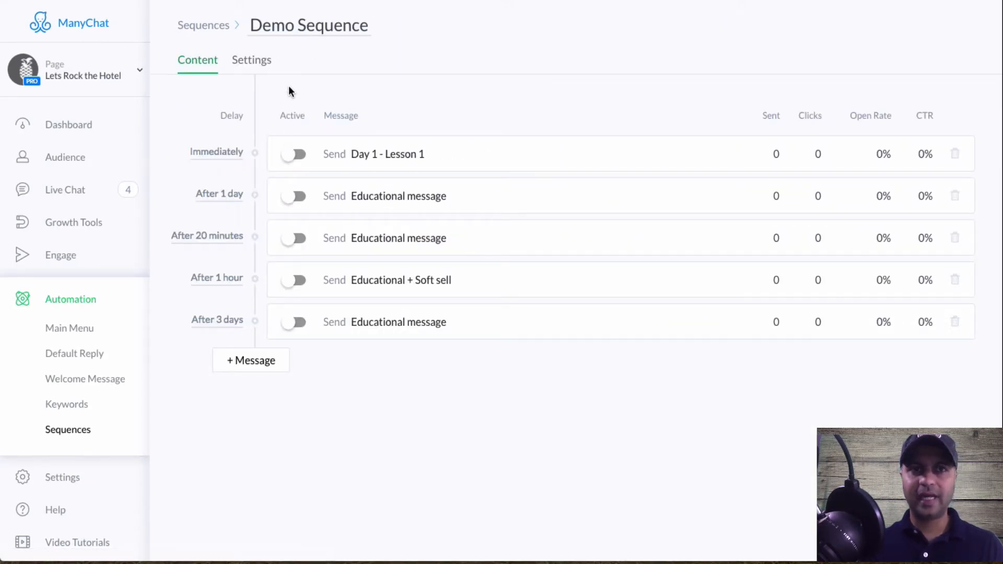
click(300, 156)
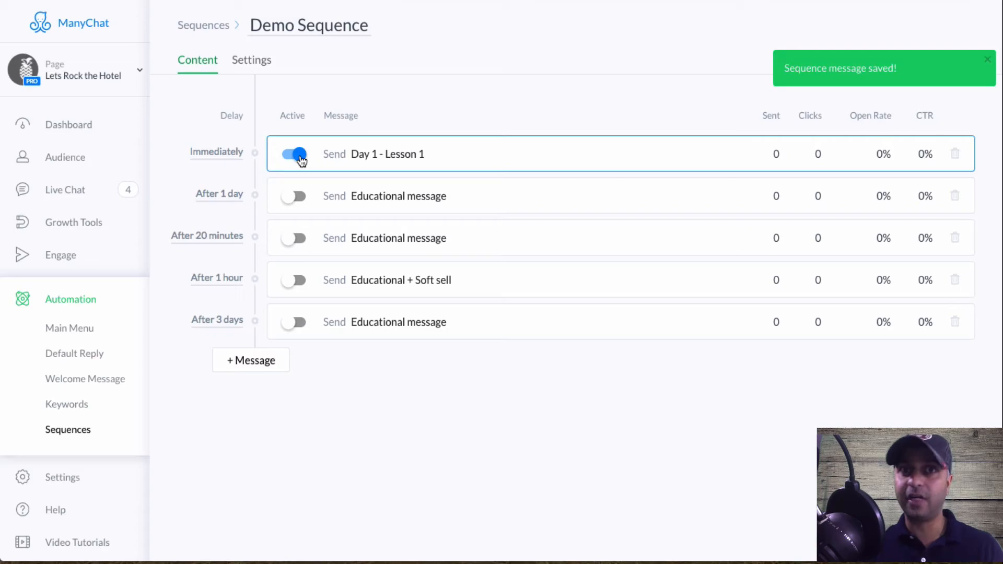
click(231, 153)
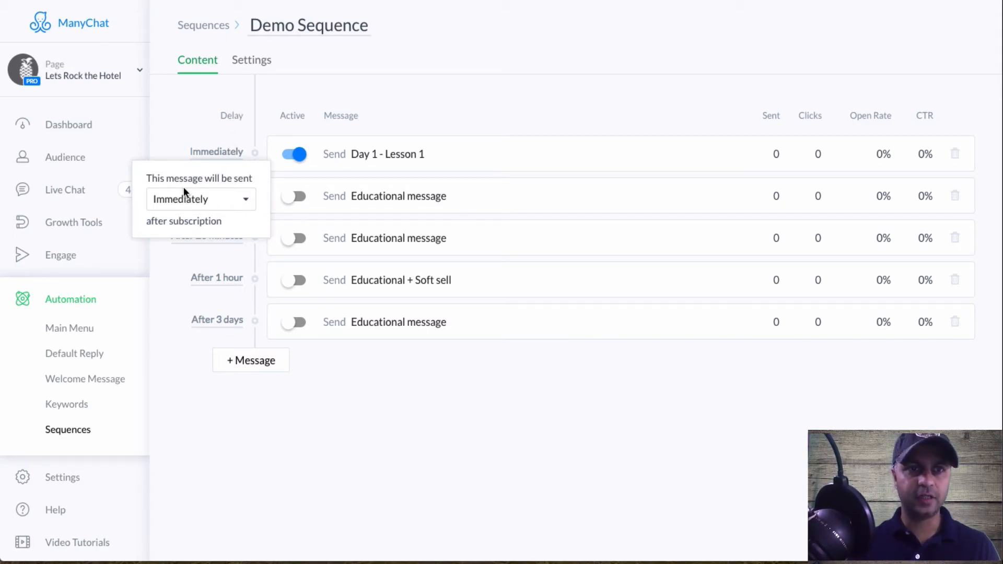
click(221, 126)
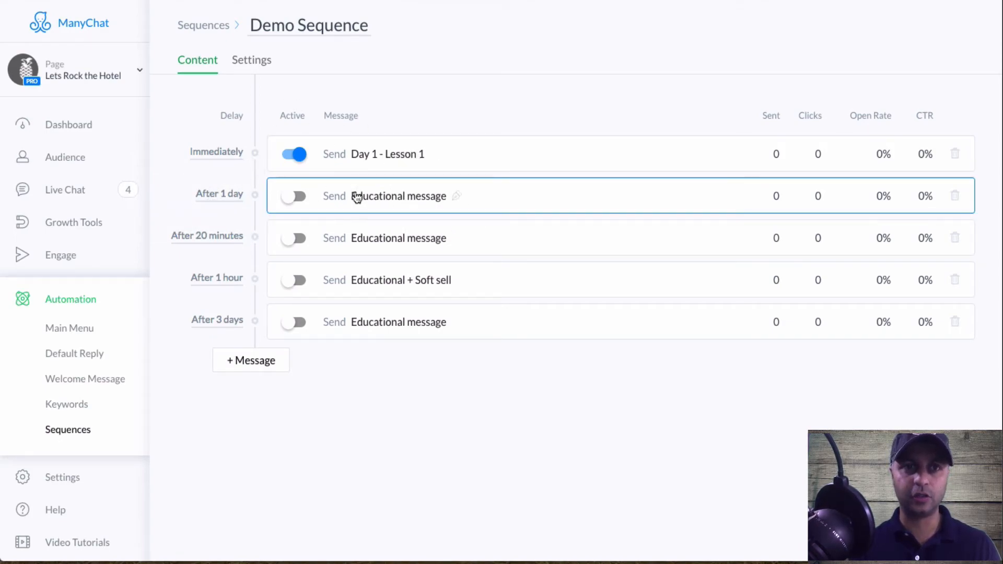
Step: Set the delay of the second message in the sequence to 1 minute after the previous message
click(225, 195)
click(162, 239)
drag(161, 238, 114, 238)
text(30)
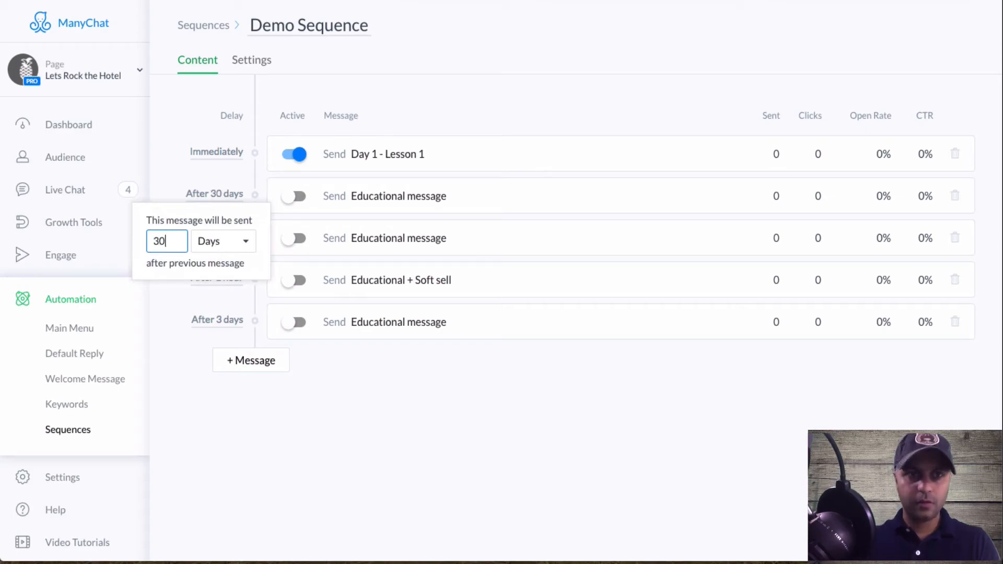
click(243, 241)
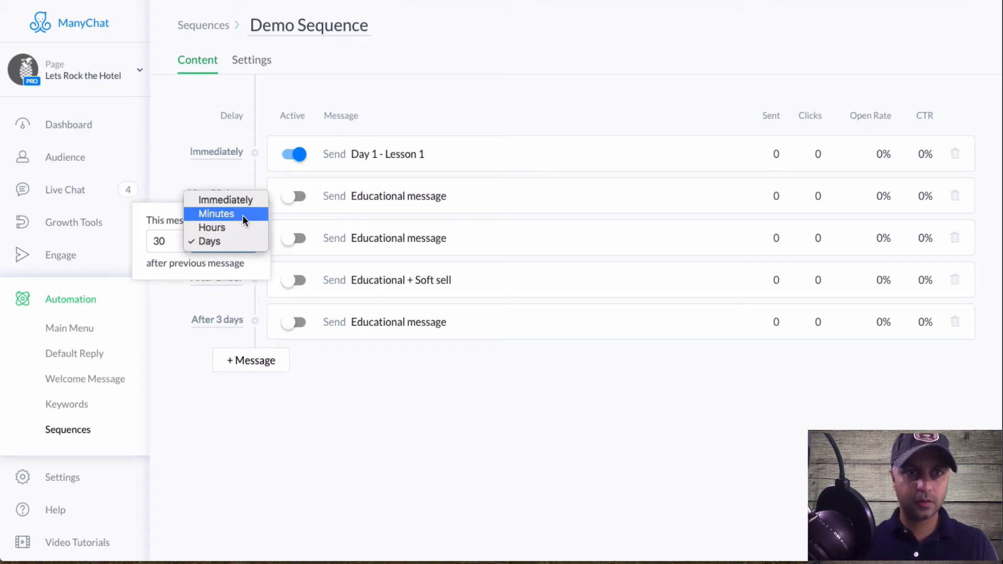
click(243, 215)
double_click(159, 241)
text(1)
key(Tab)
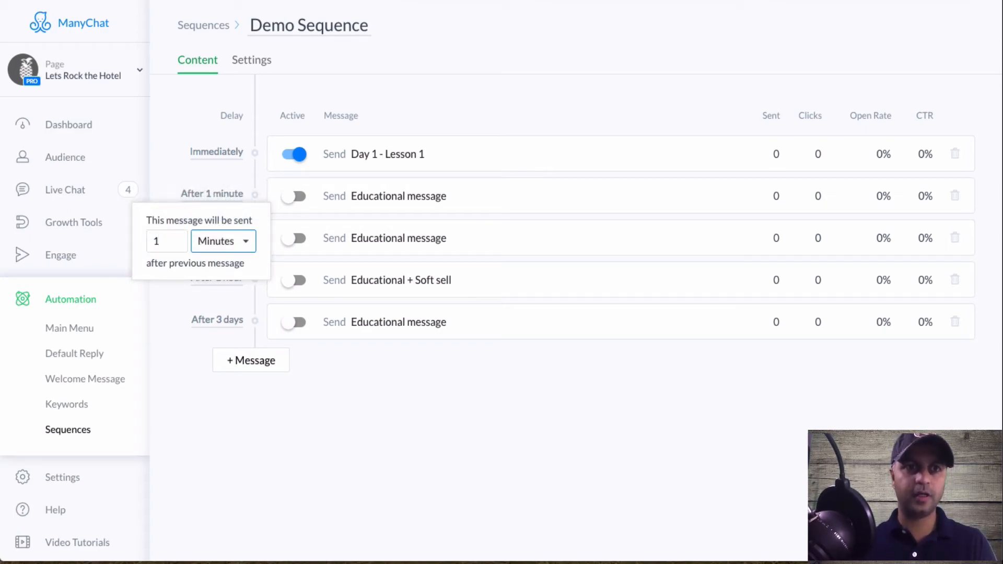
click(216, 240)
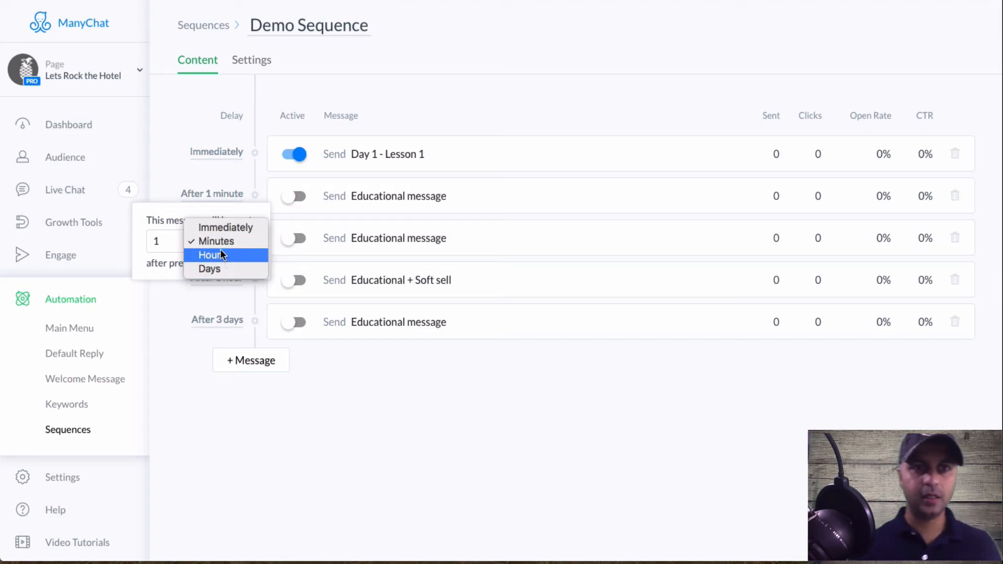
click(220, 244)
click(165, 361)
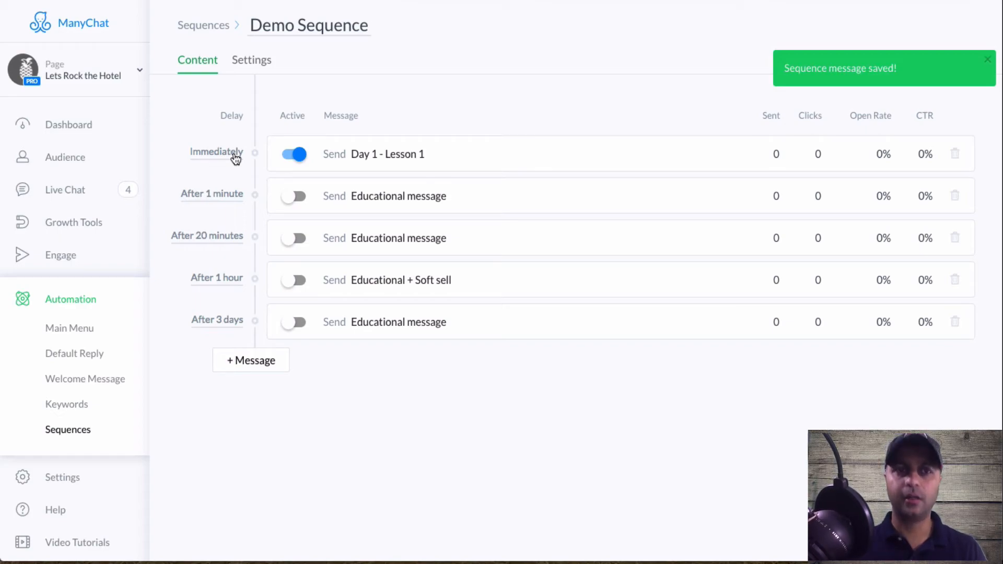
Step: Open the second message, Educational message, for editing and add two buttons below its text
click(389, 202)
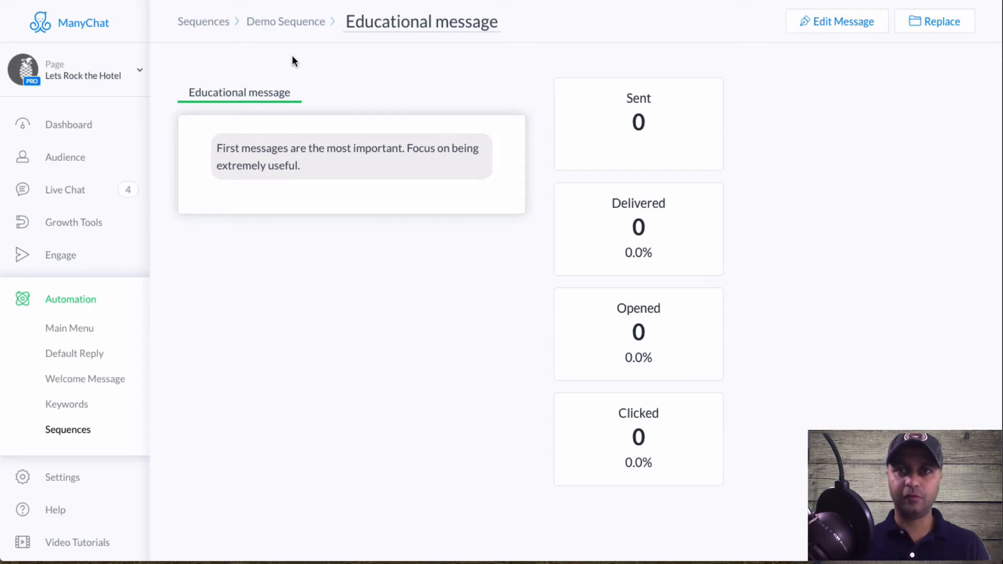
click(854, 9)
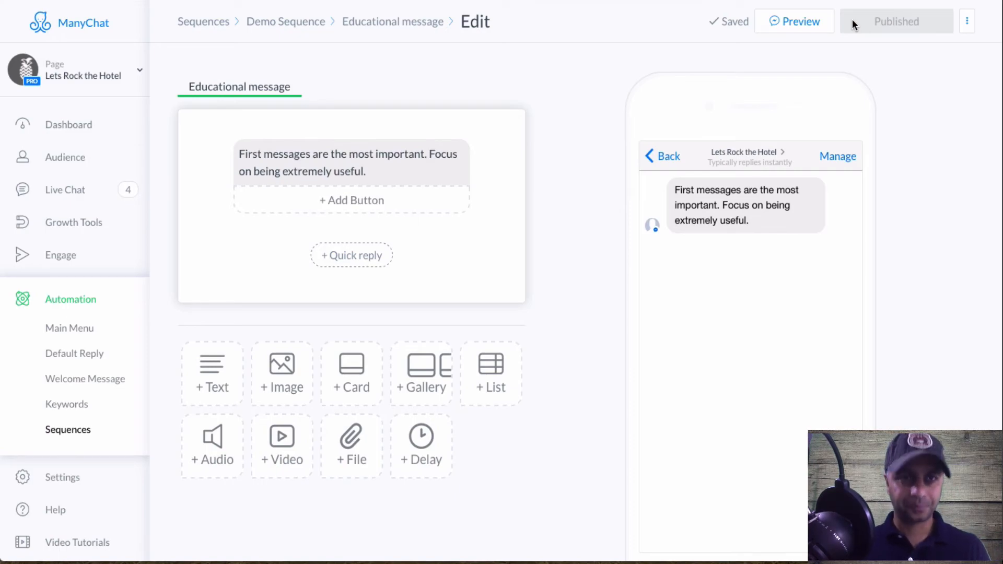
click(363, 174)
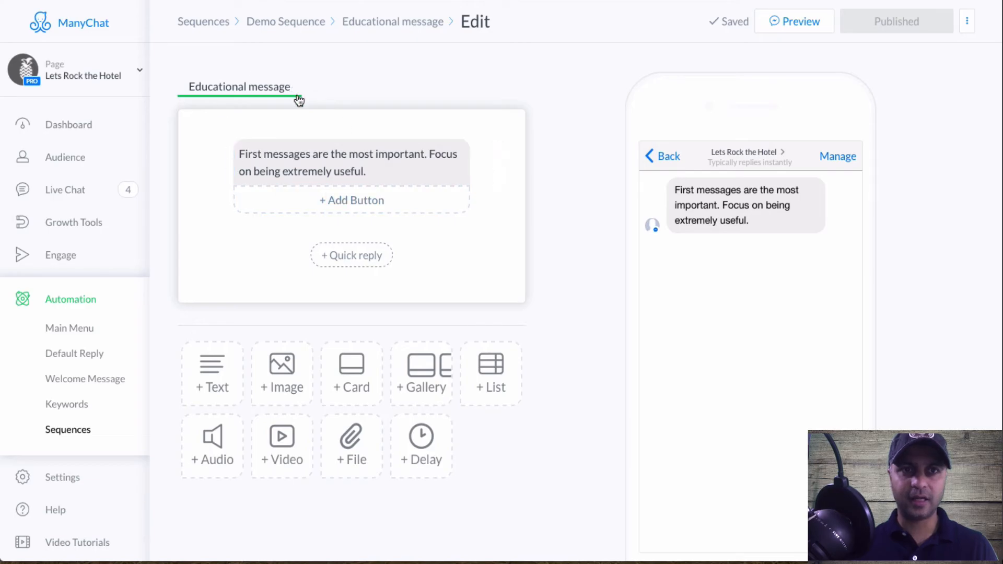
click(381, 203)
click(381, 236)
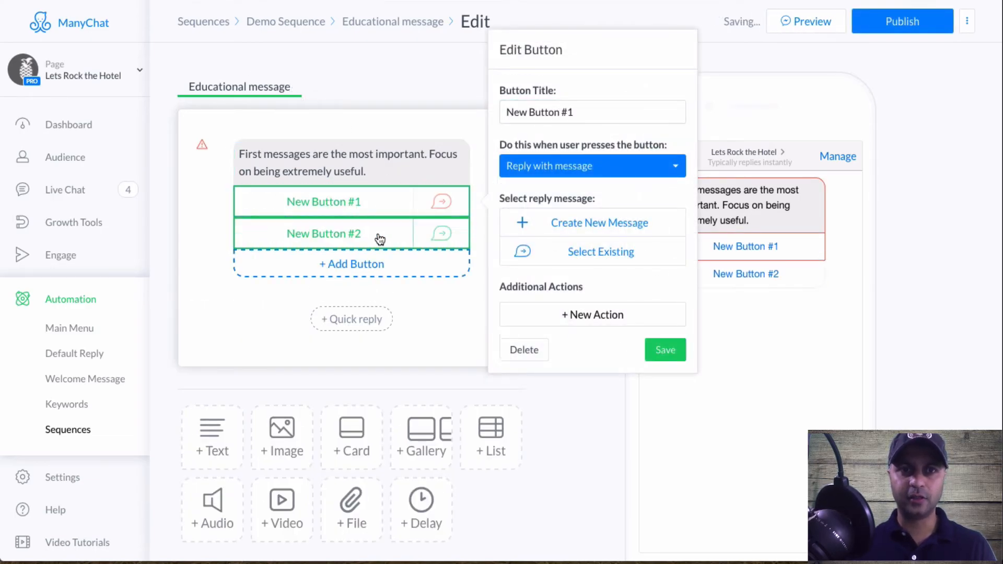
Step: Set the title of the Educational message's first button to "Yes"
click(385, 209)
drag(579, 112, 444, 107)
click(445, 106)
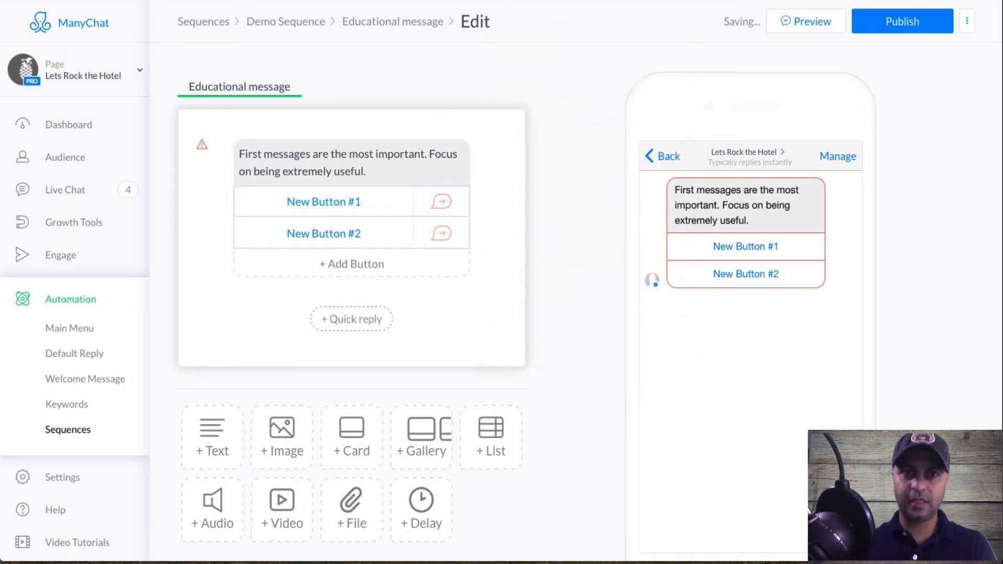
click(388, 208)
key(ctrl+a)
text(Yes)
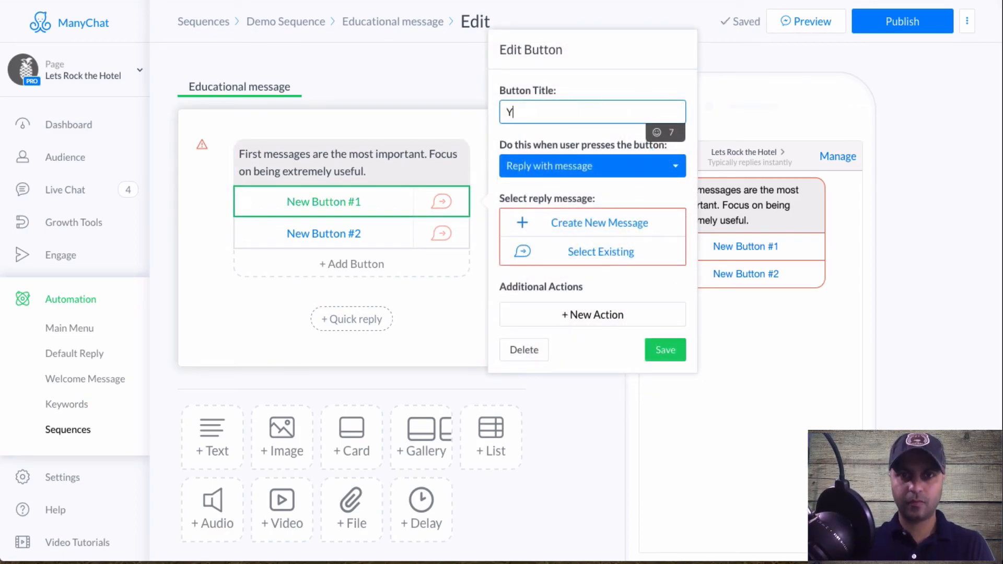
Step: Set the title of the Educational message's second button to "No"
click(388, 245)
click(541, 129)
key(ctrl+a)
text(No)
Step: Create a new reply message reading "Yes" for the "Yes" button and return to the Educational message
click(418, 203)
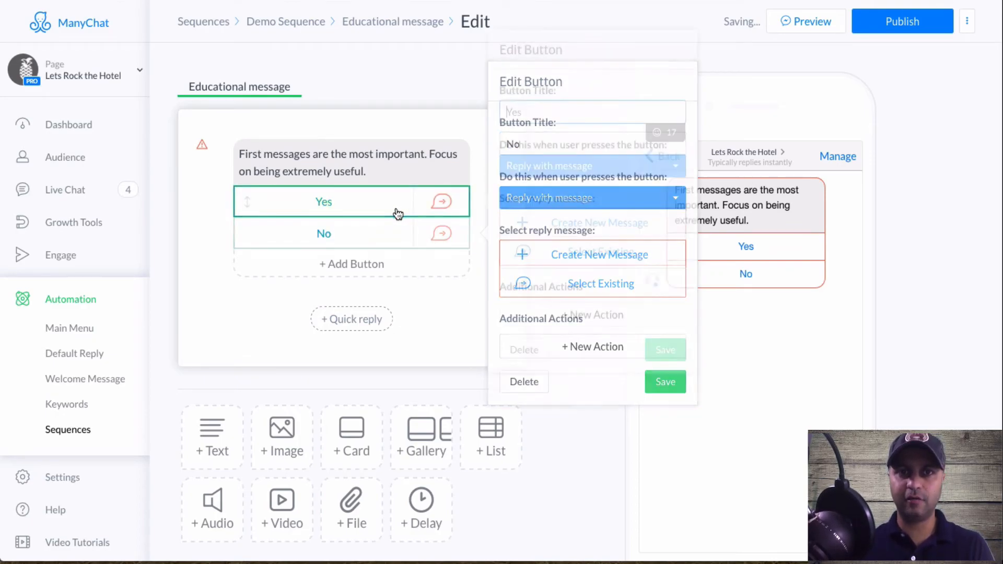
click(635, 172)
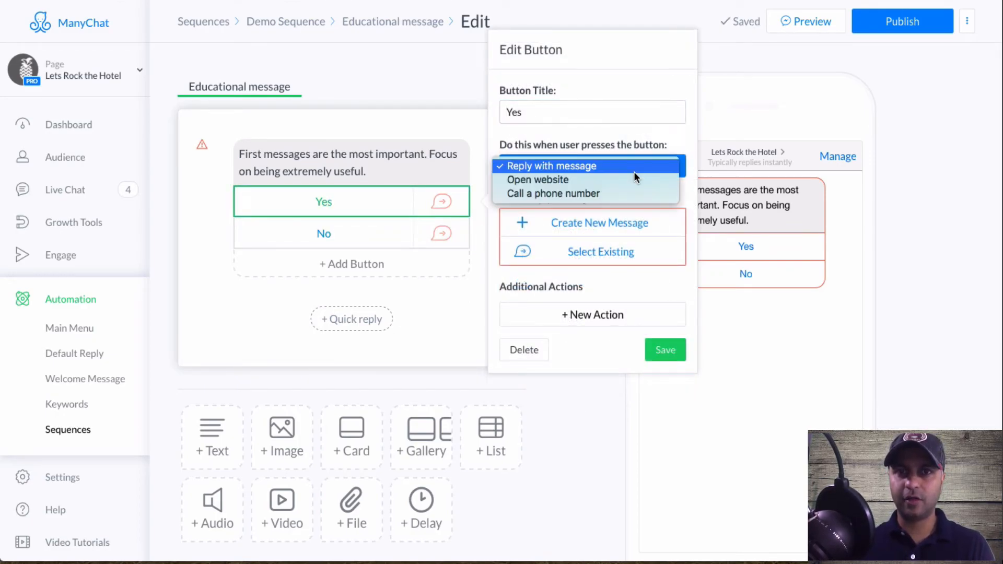
click(634, 171)
click(627, 222)
click(391, 147)
text(Yes)
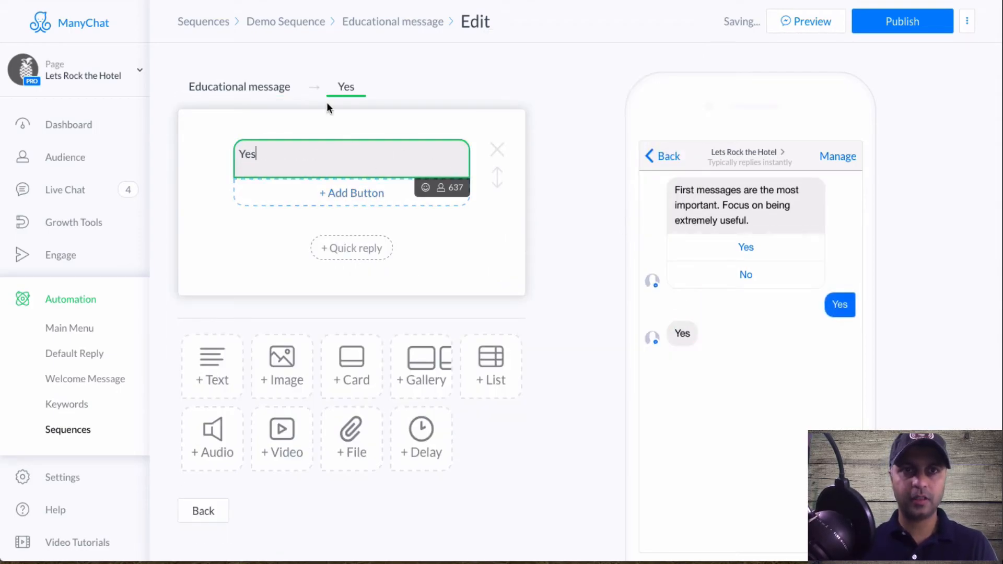
click(246, 86)
Step: Create a new reply message reading "No" for the "No" button and return to the Educational message
click(324, 233)
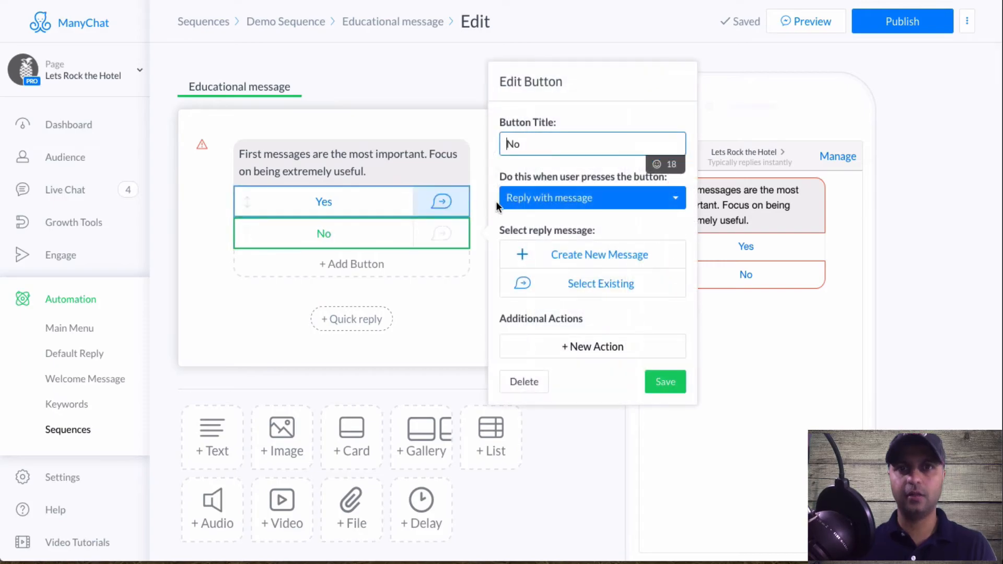
click(575, 256)
click(394, 155)
text(No)
key(Return)
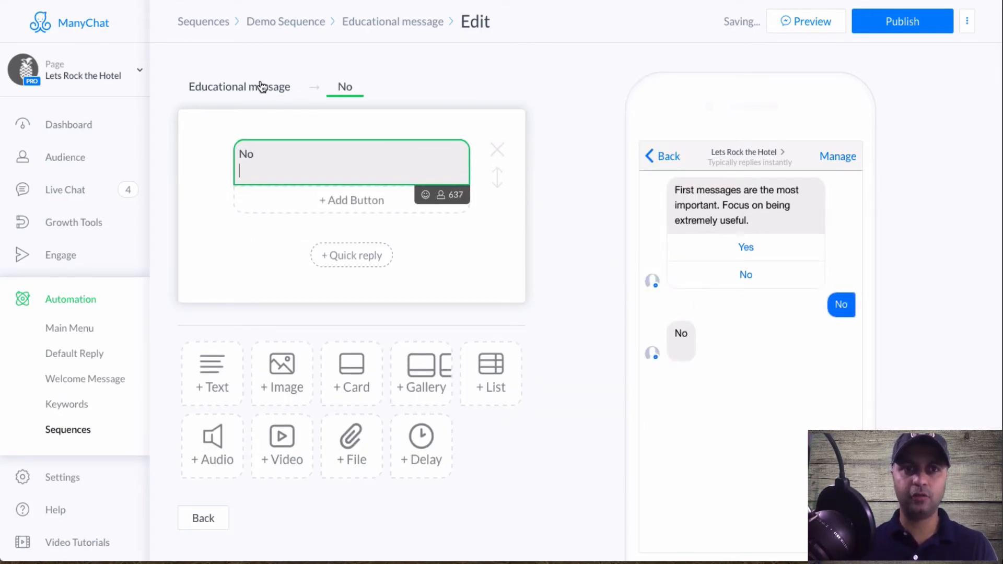
click(252, 87)
Step: Review the "Yes" button's settings and its linked reply message
click(328, 204)
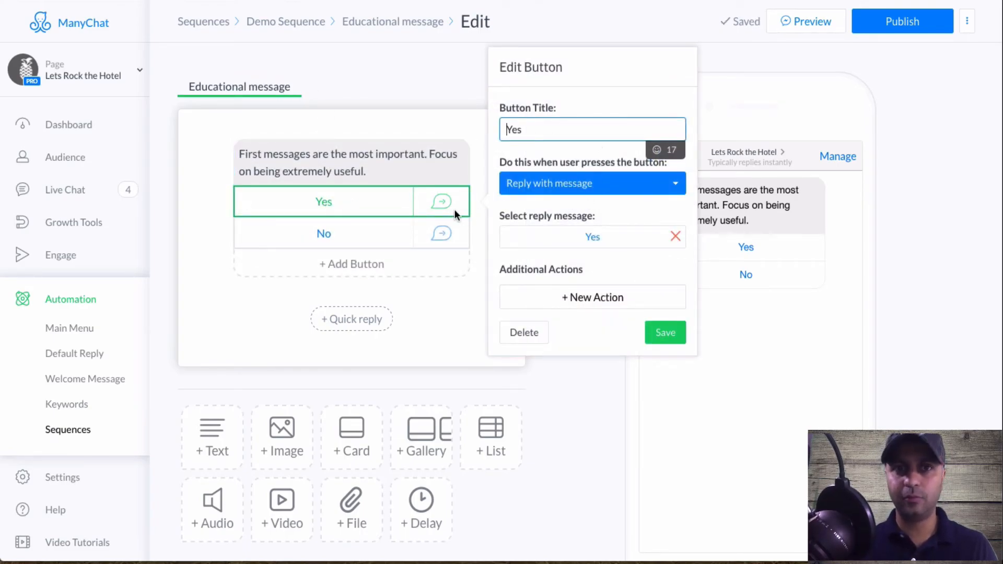
click(441, 202)
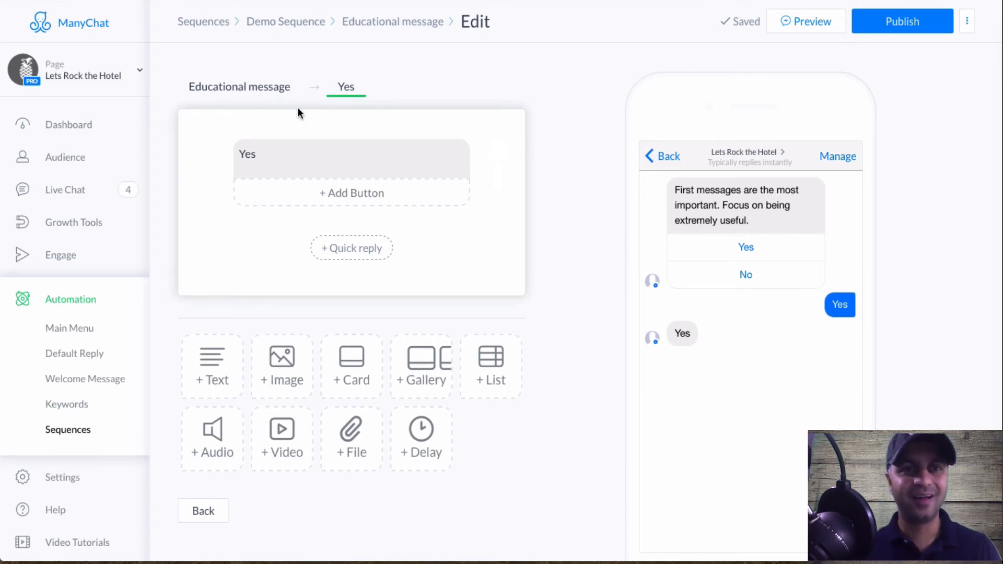
click(272, 99)
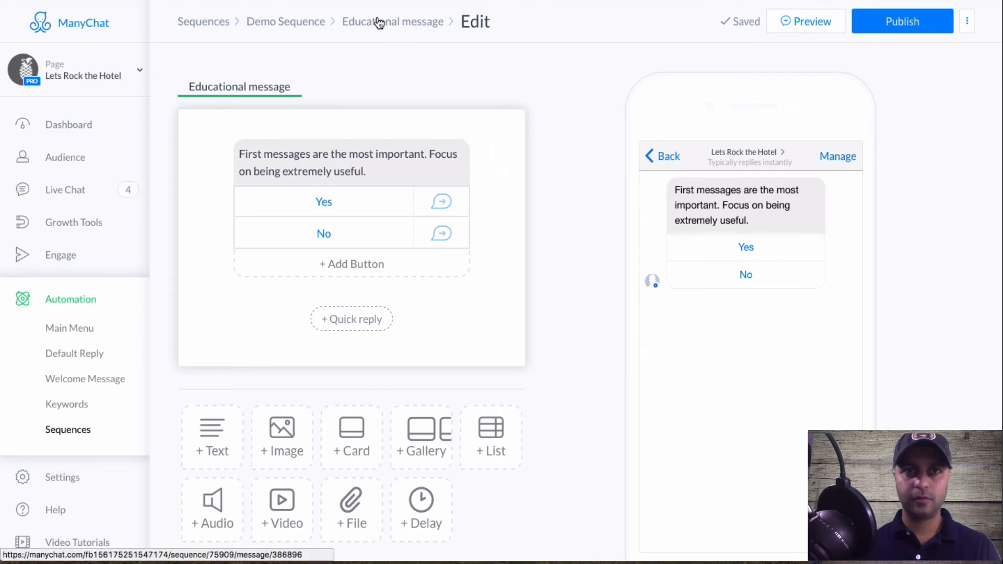
Step: Publish the Educational message changes while returning to the Demo Sequence and activate that 1-minute message
click(301, 23)
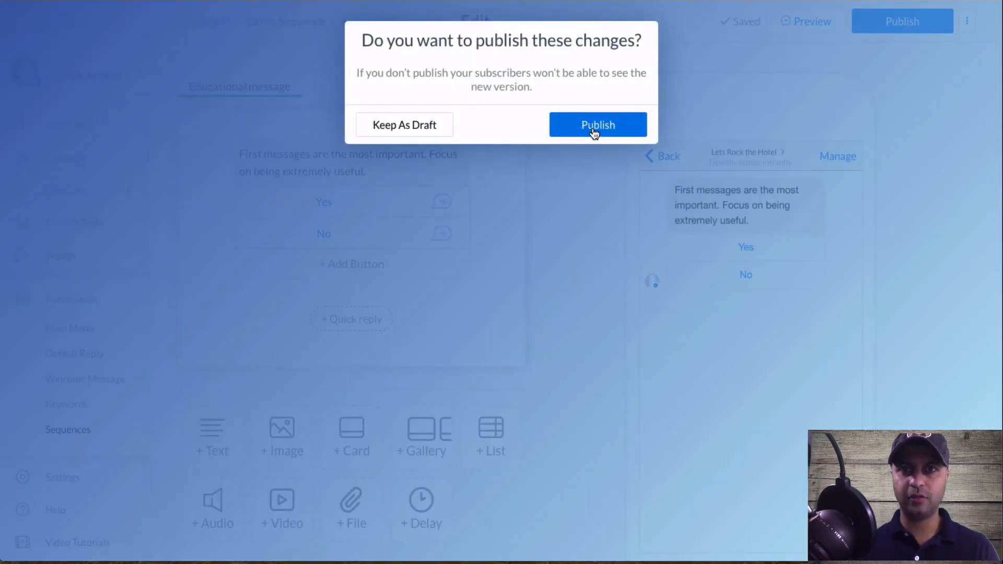
click(595, 132)
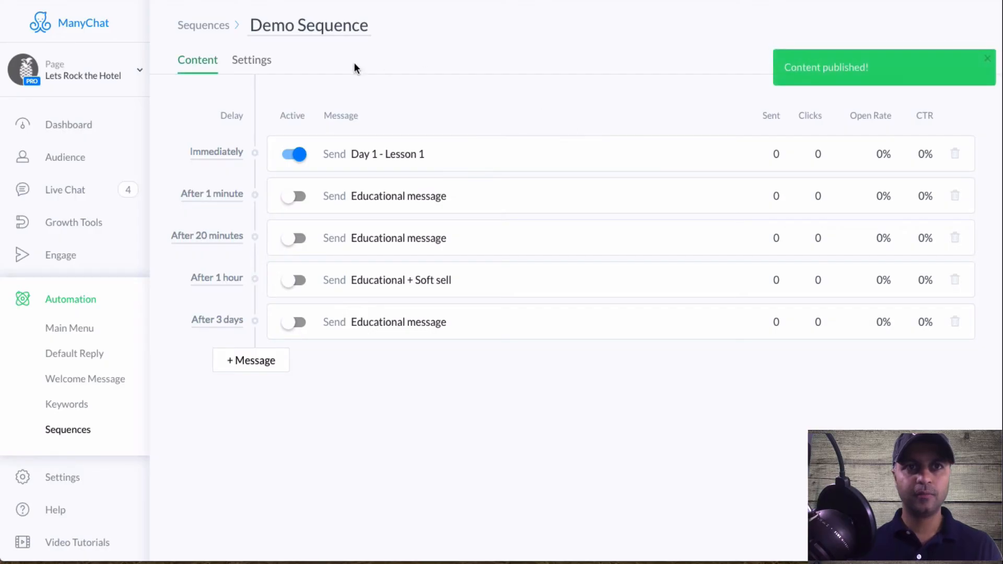
click(299, 202)
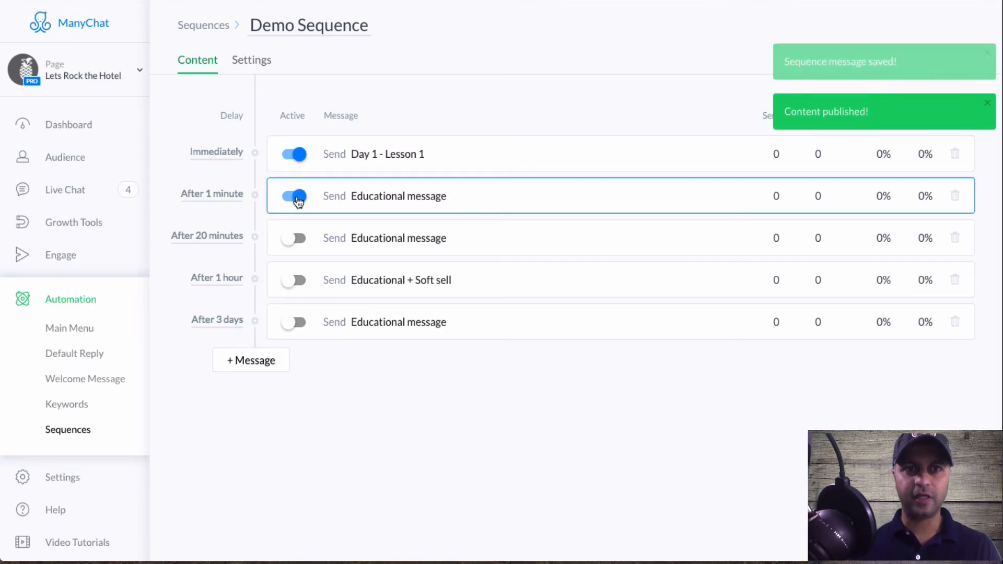
Step: Open Day 1 - Lesson 1 for editing, send its preview to Messenger and answer with the "Yes" quick reply
click(419, 155)
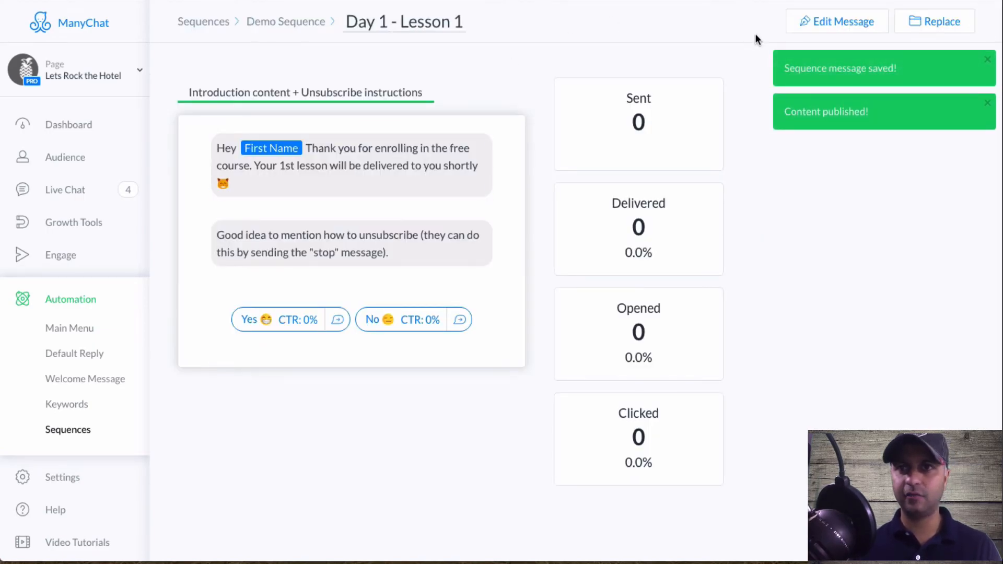
click(867, 21)
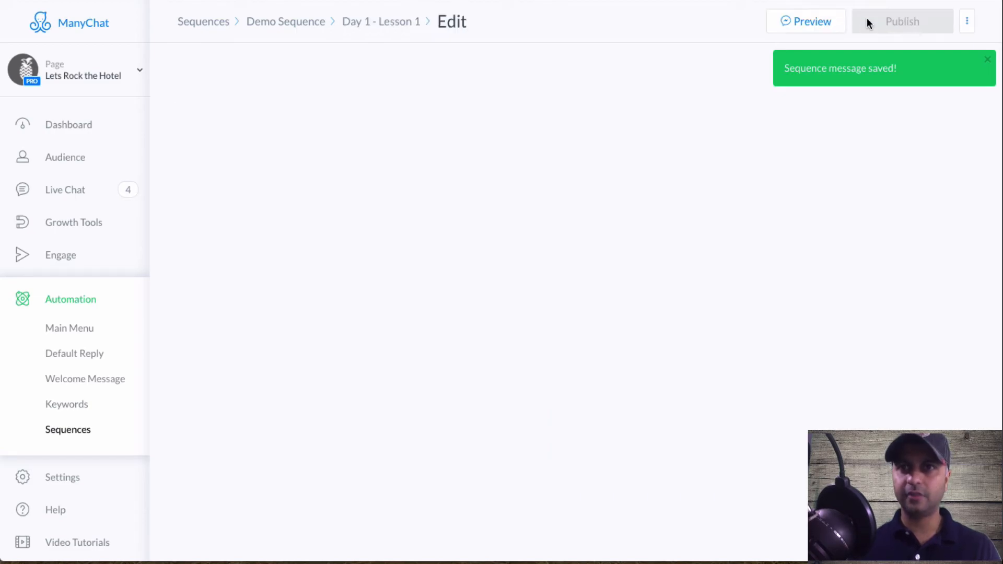
click(789, 19)
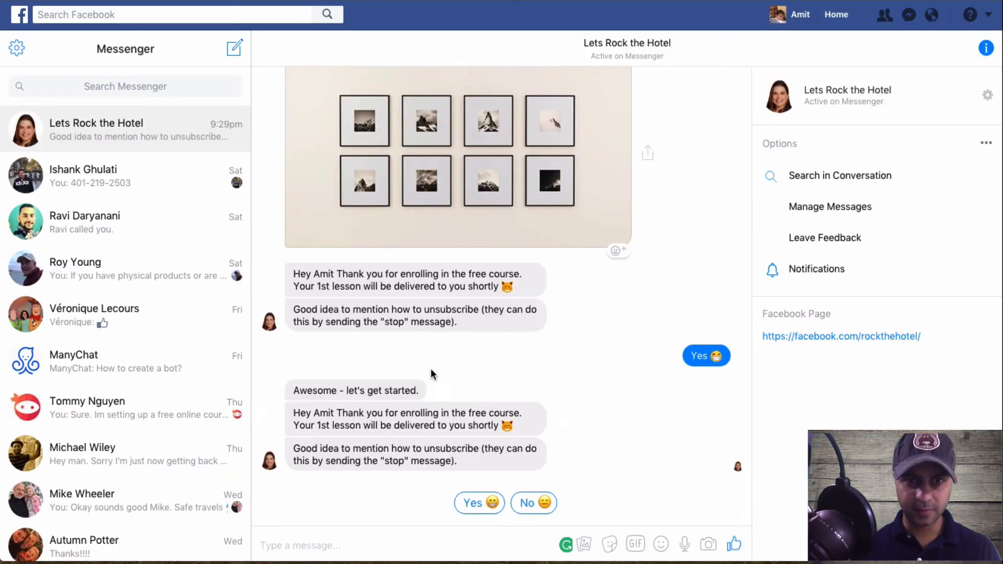
click(478, 501)
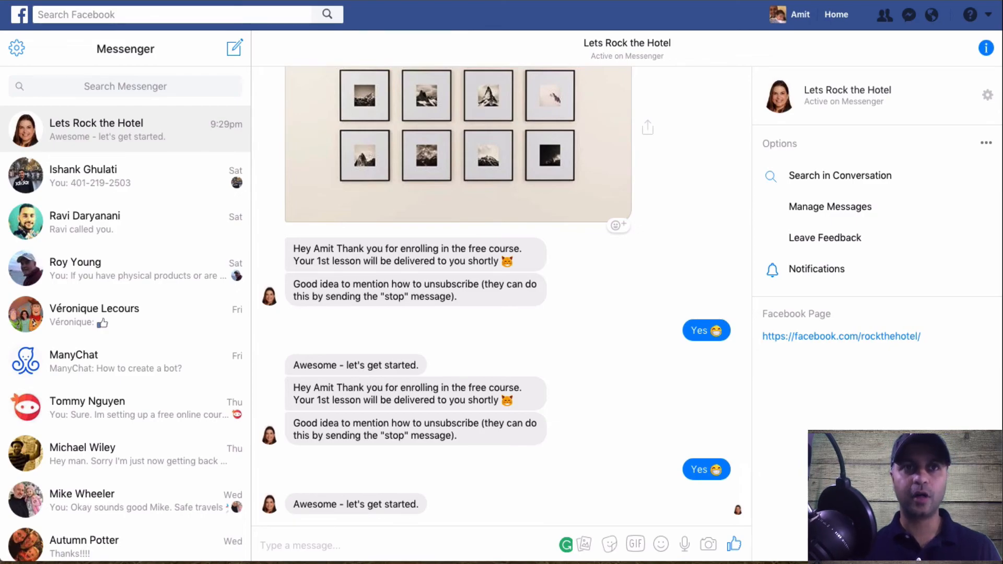
Step: Switch to the Thinkific course editor, open the landing page's Page Code containing the ManyChat widget script, and save it
key(ctrl+Tab)
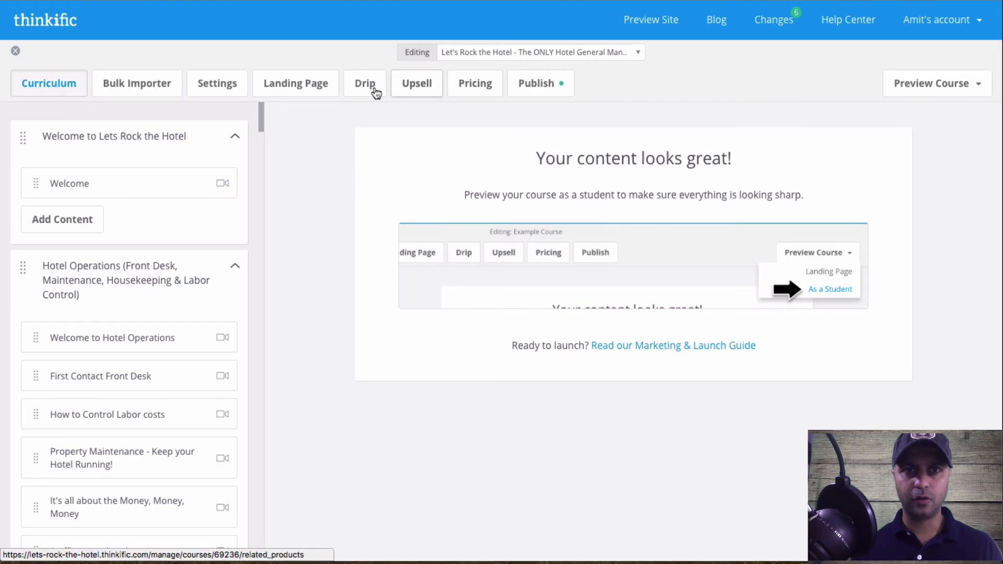
click(311, 93)
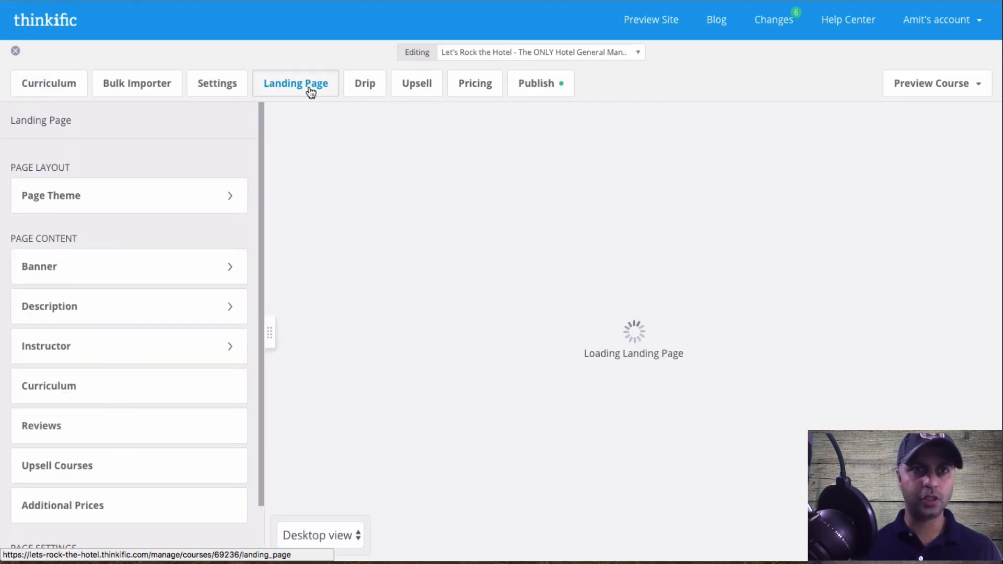
scroll(148, 346, down, 2)
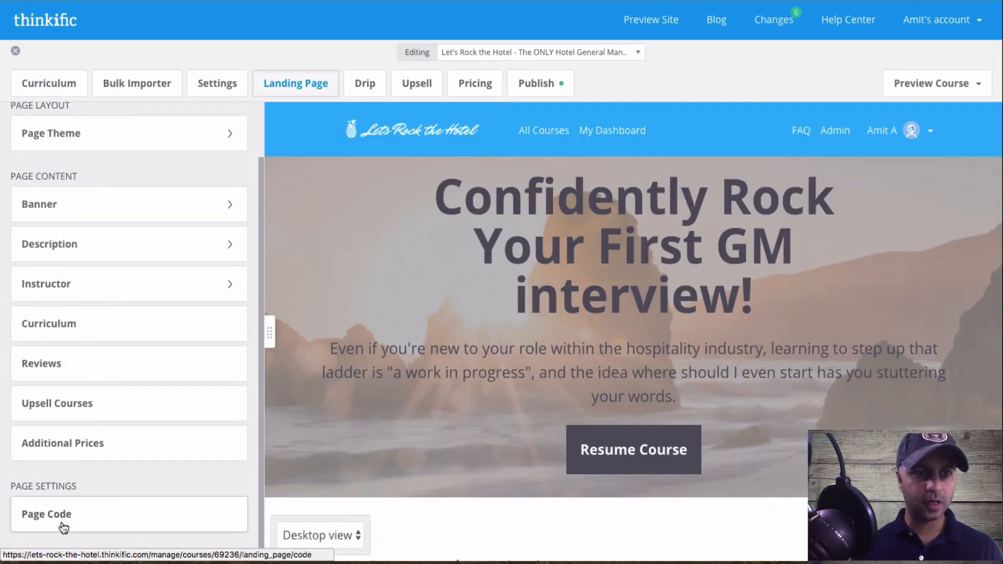
click(31, 524)
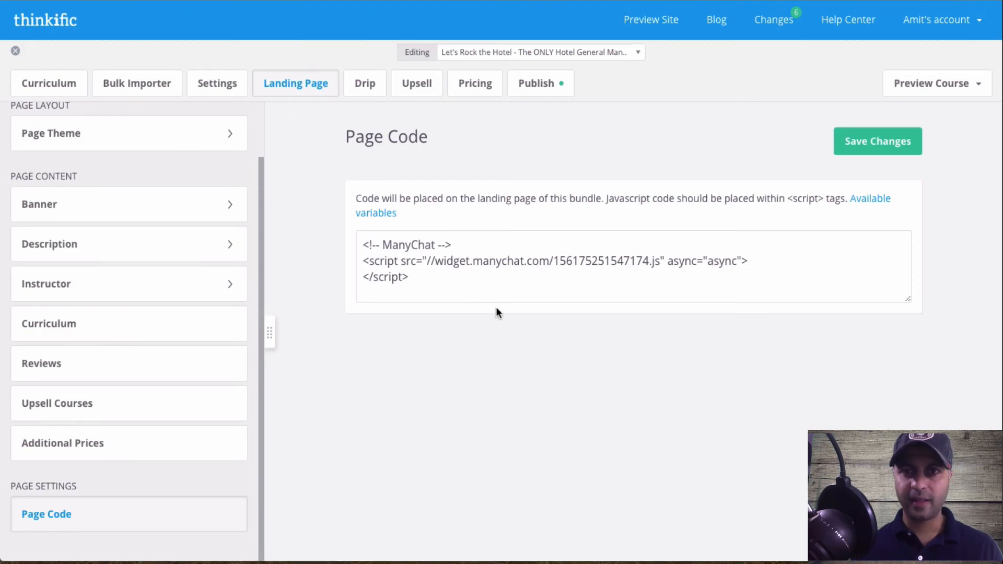
drag(387, 263, 368, 231)
drag(409, 277, 361, 231)
click(857, 141)
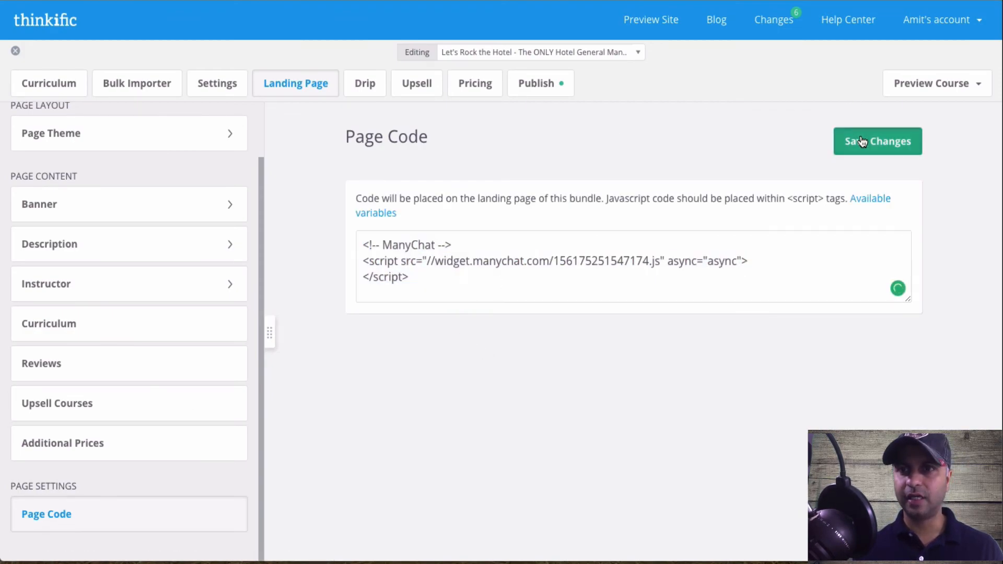
Step: Preview the course's landing page and try to view it in a new incognito window
click(975, 83)
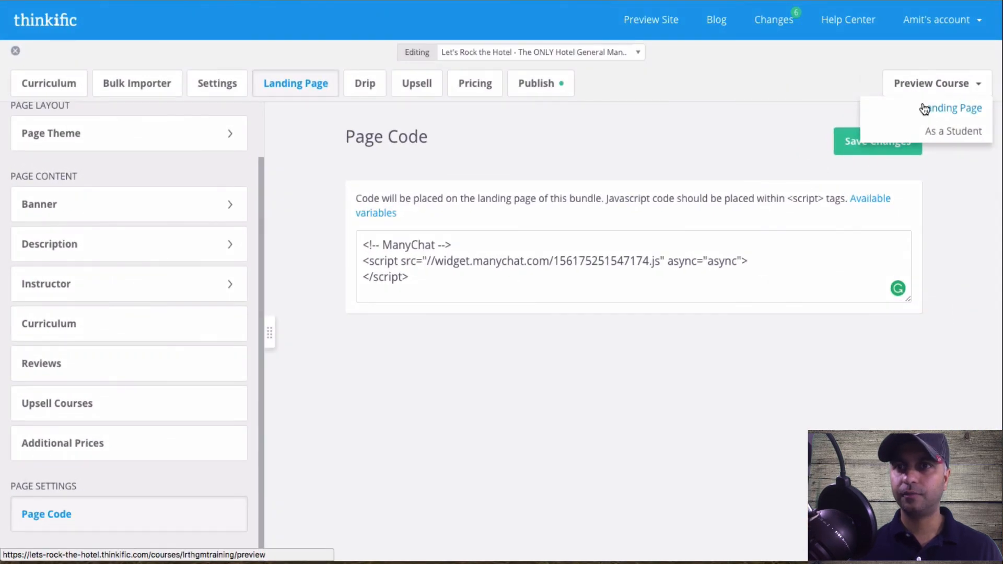
click(843, 119)
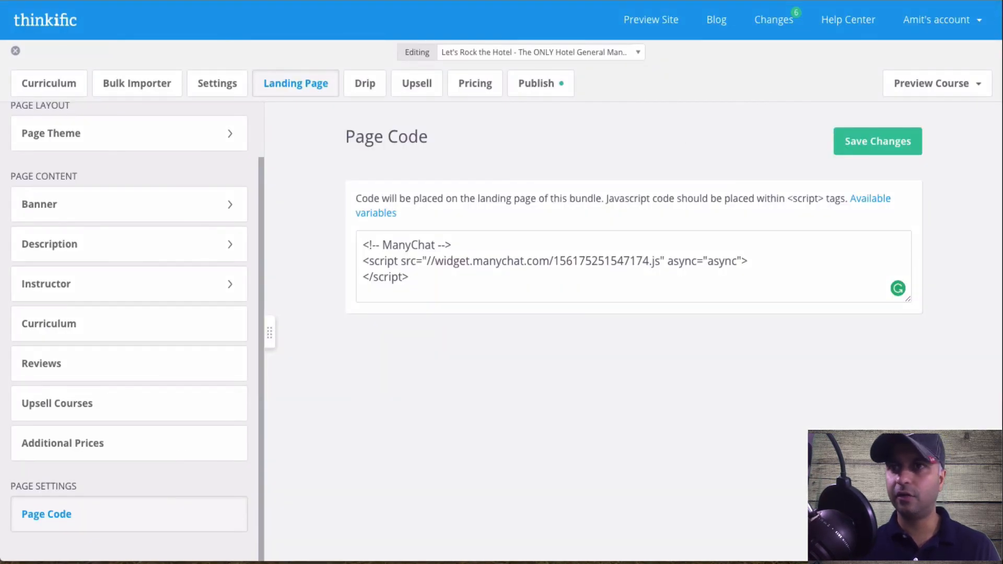
click(996, 1)
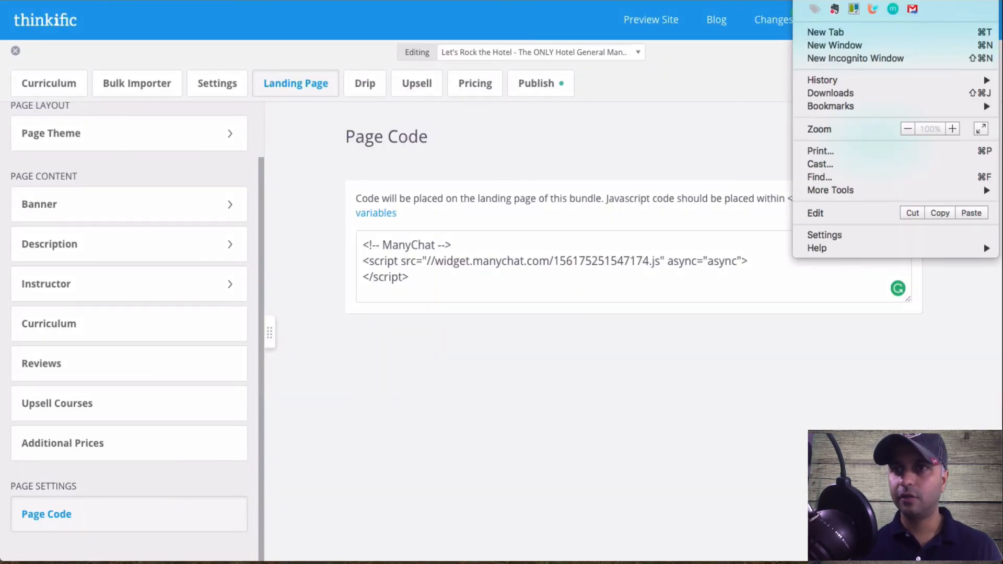
click(930, 61)
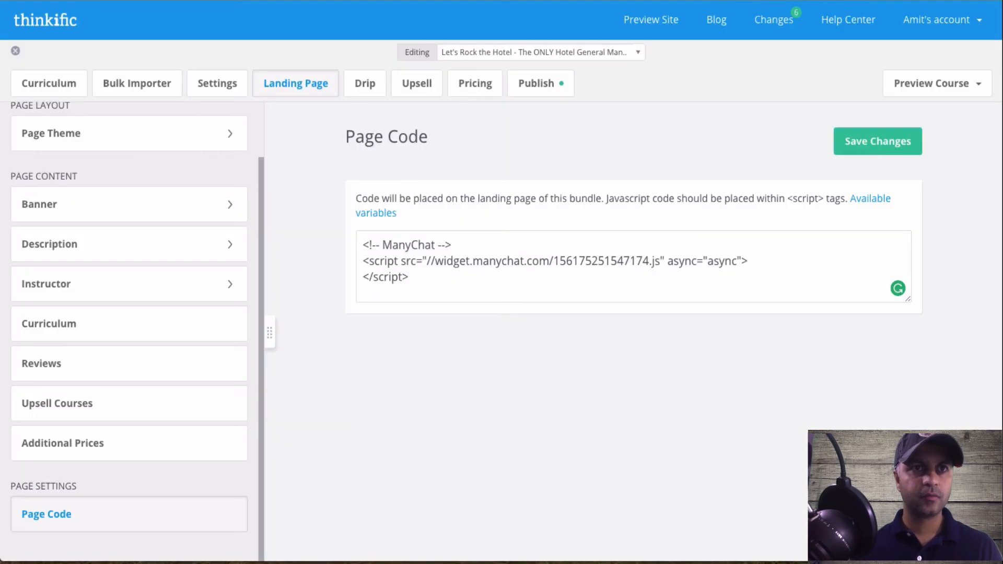
click(956, 87)
click(957, 107)
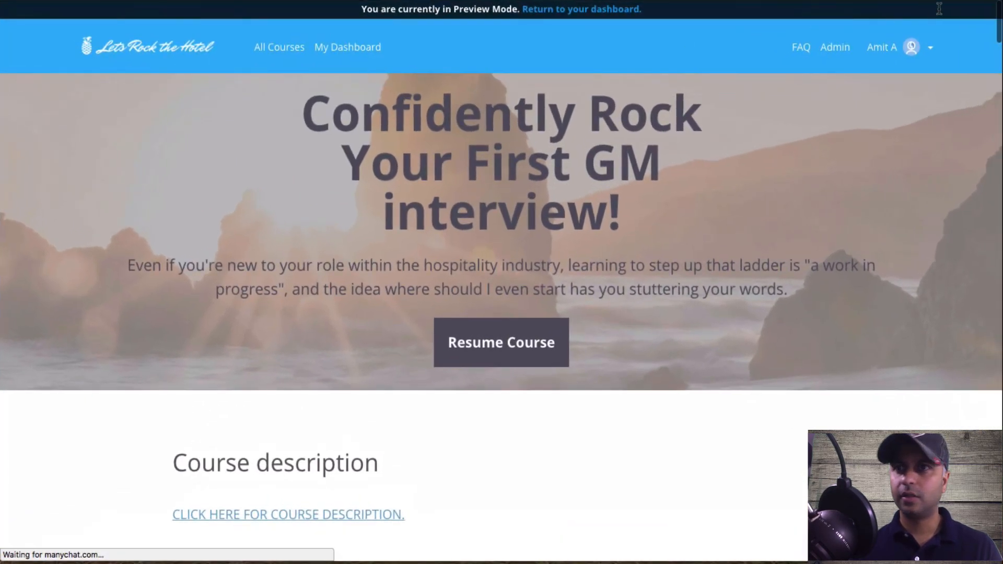
click(989, 2)
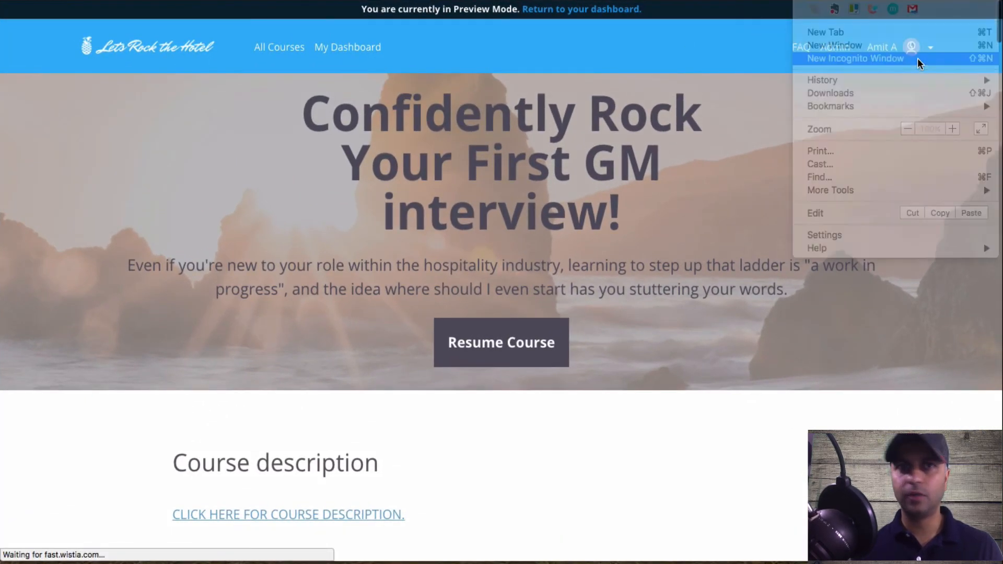
click(918, 58)
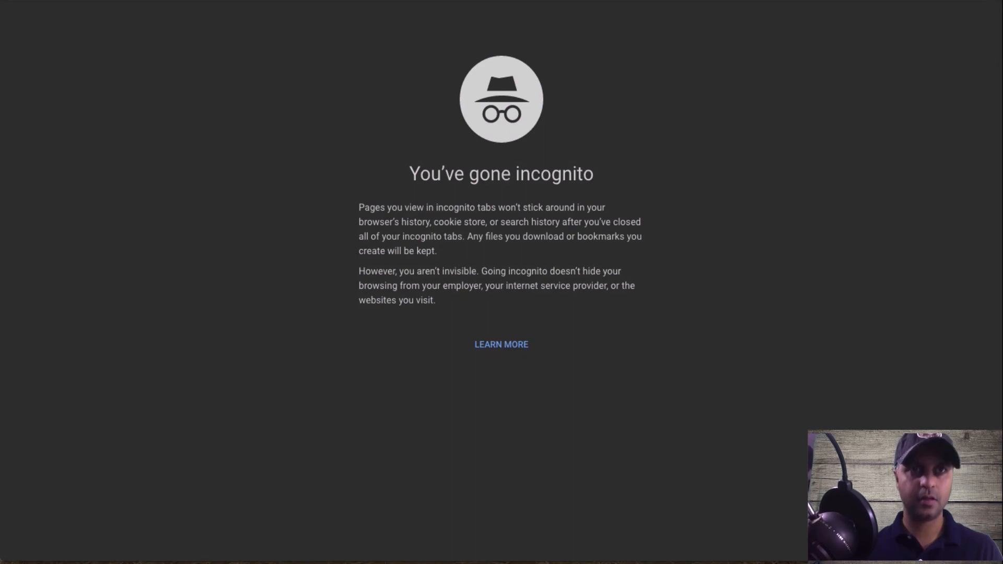
key(Return)
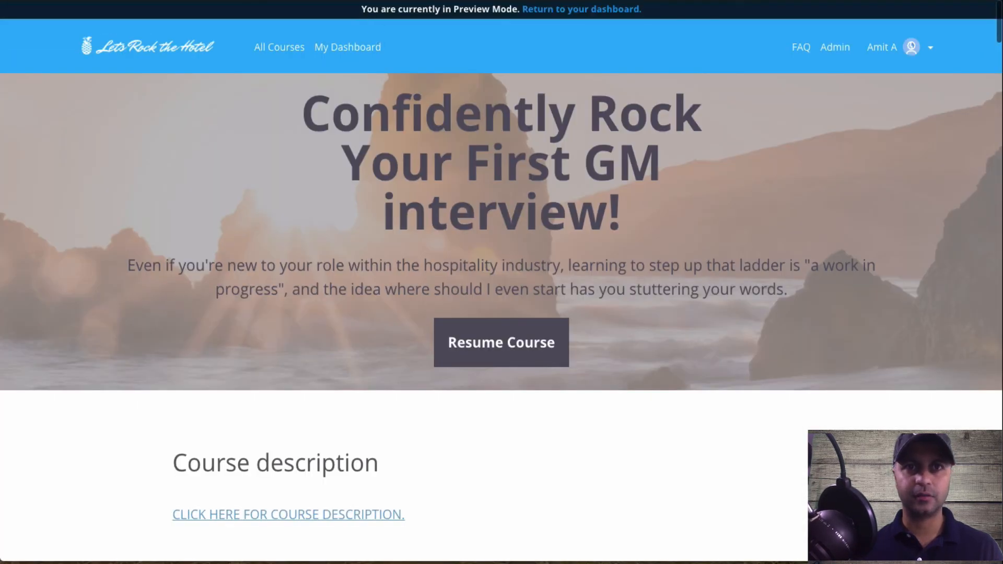
Step: Leave preview mode for the Thinkific dashboard, open My Courses and return to the hotel course's landing page editor
click(928, 50)
click(538, 64)
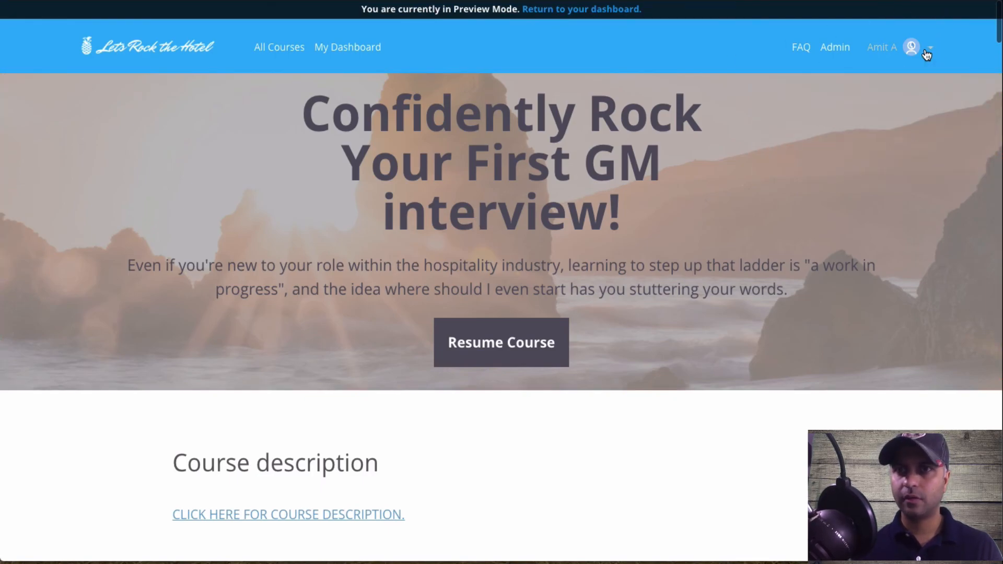
click(584, 10)
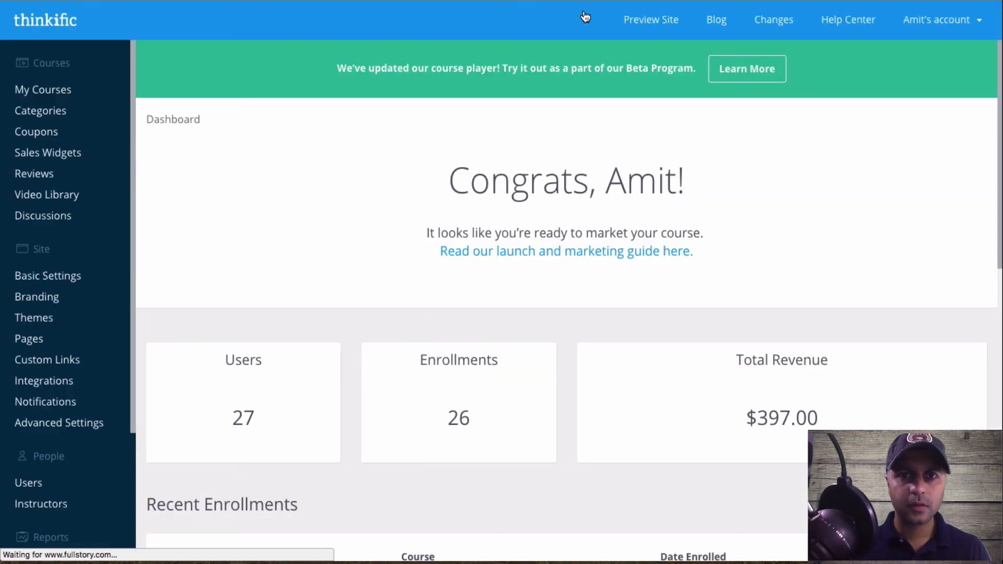
scroll(29, 372, down, 3)
scroll(28, 371, up, 3)
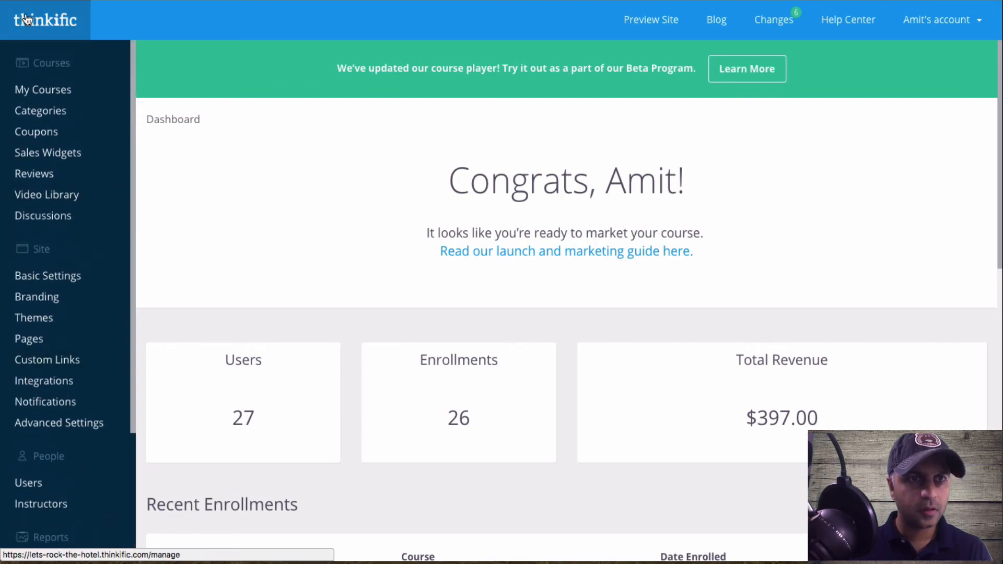
click(52, 97)
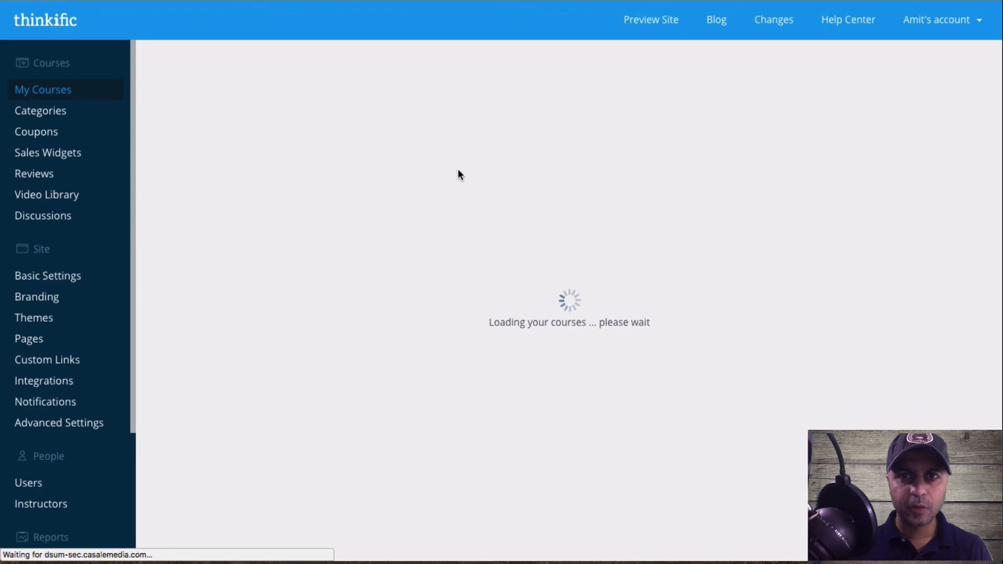
click(447, 261)
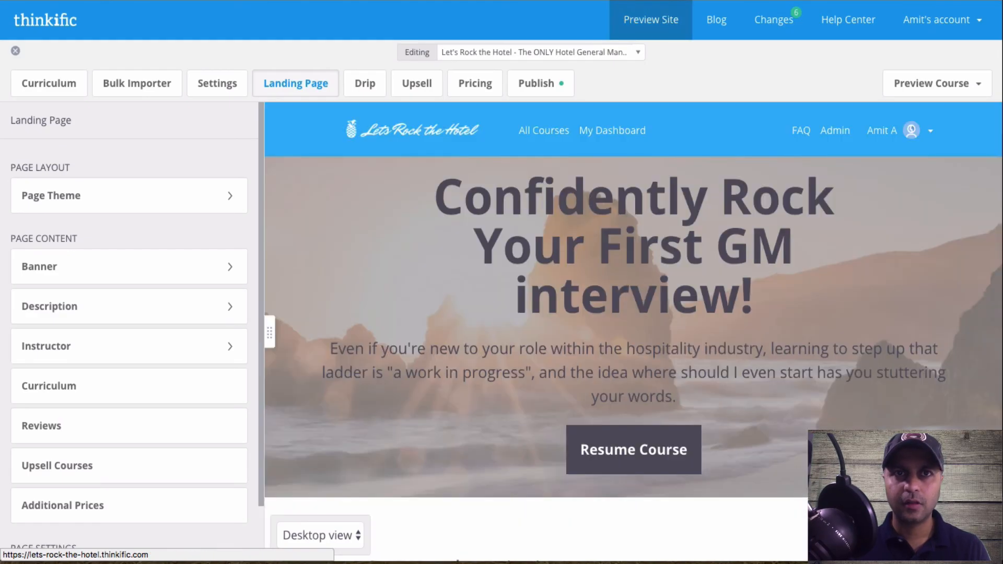
Step: Preview the site and open the landing page of the ONLY Hotel General Manager Training Course
click(666, 20)
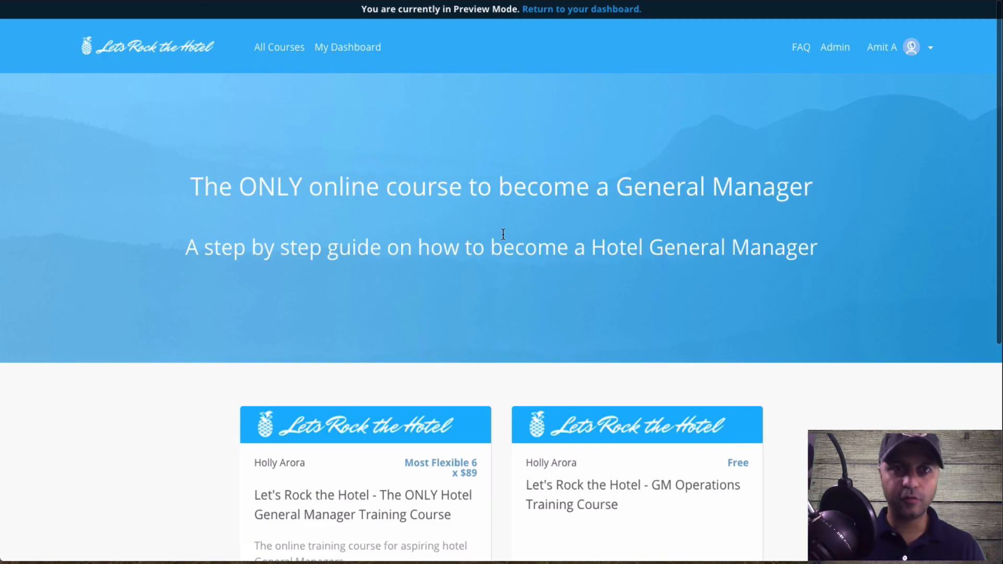
scroll(503, 234, down, 4)
click(407, 231)
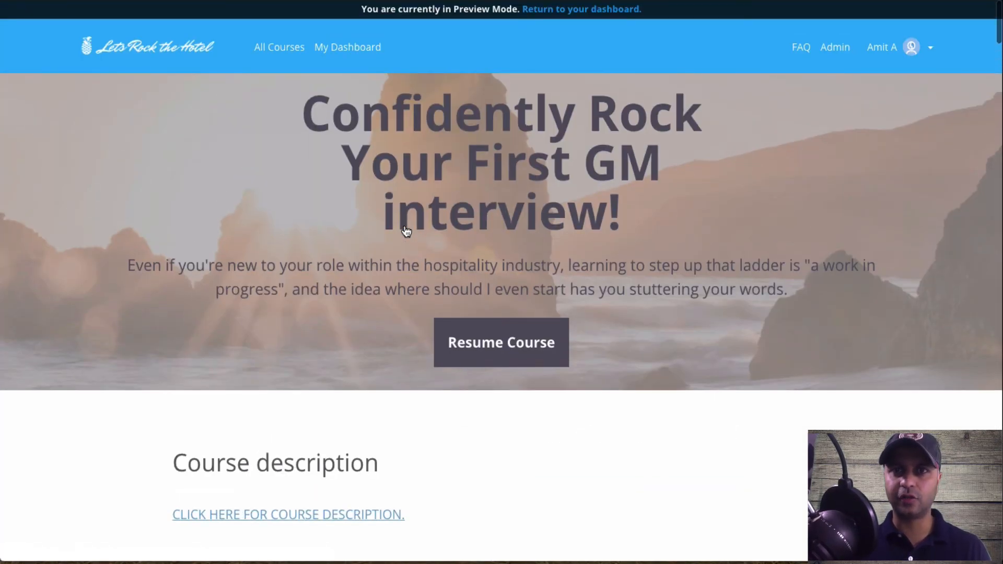
Step: Examine the full course landing page and the ManyChat bar's headline offering daily lessons in Messenger
scroll(723, 209, down, 4)
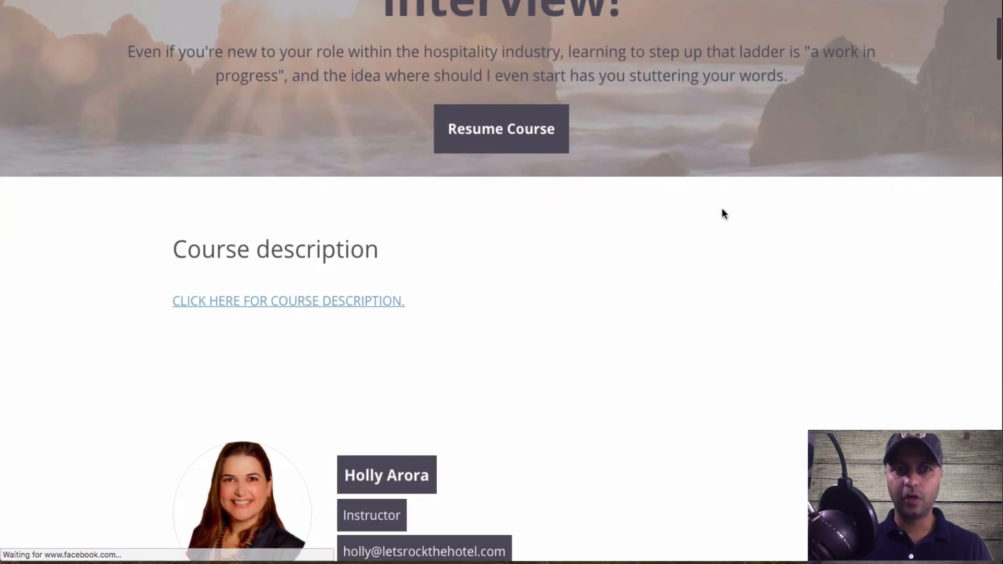
scroll(722, 209, down, 20)
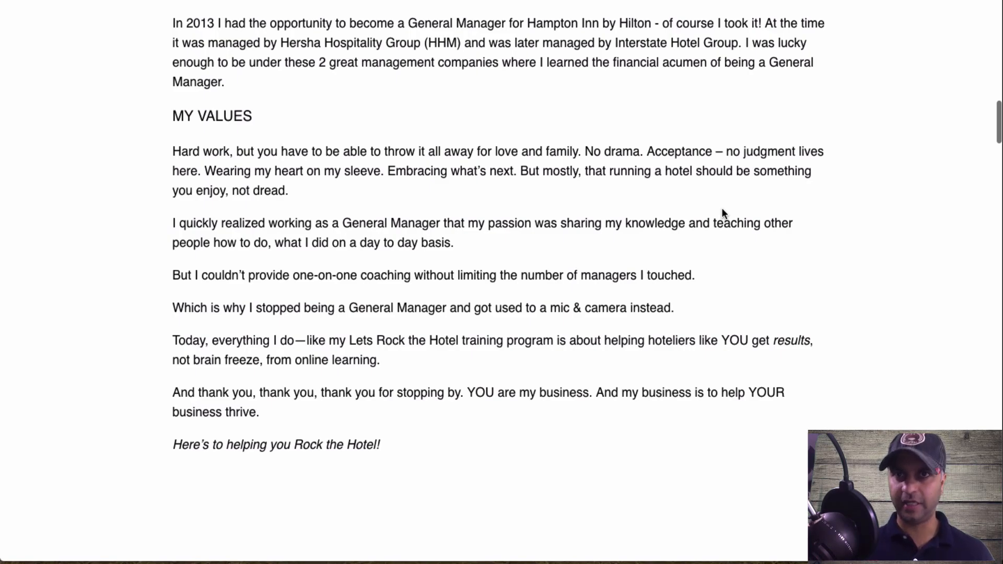
scroll(722, 208, down, 15)
scroll(722, 208, down, 20)
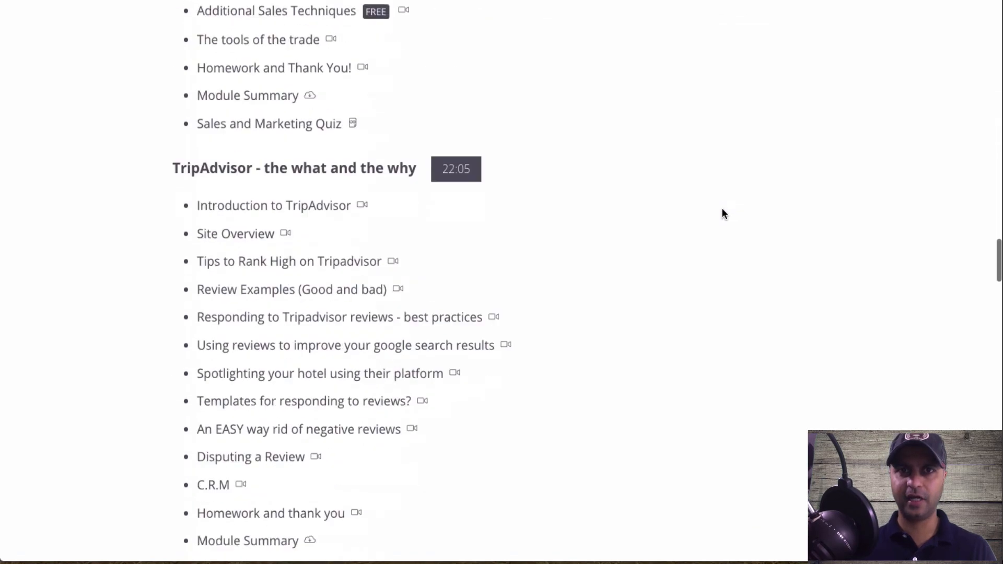
scroll(716, 168, down, 20)
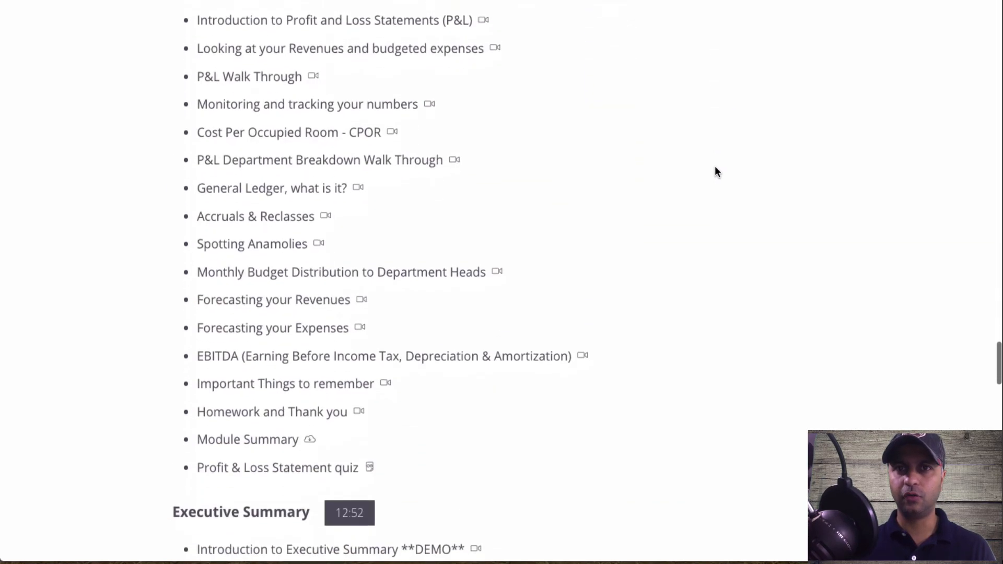
scroll(716, 167, down, 20)
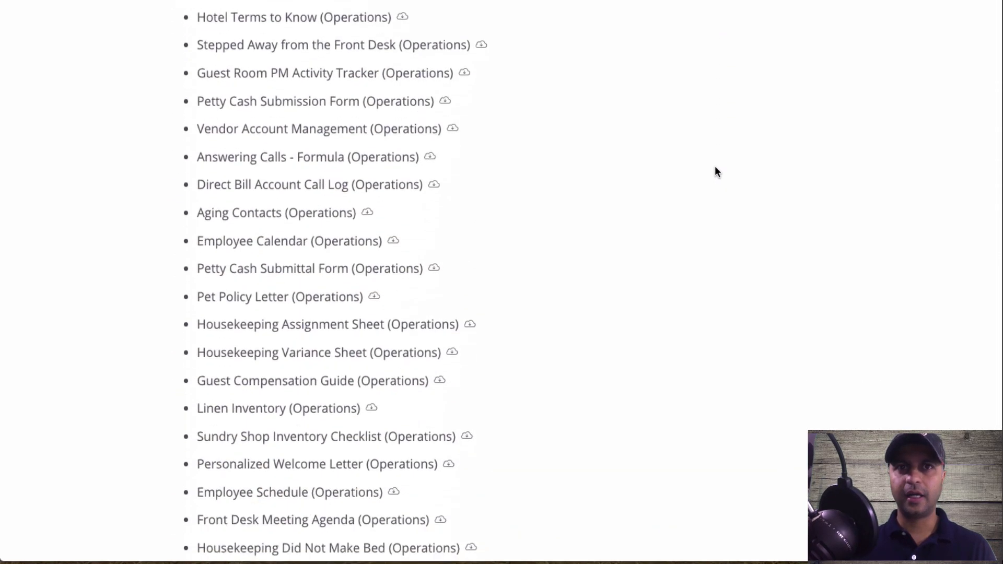
scroll(715, 165, down, 3)
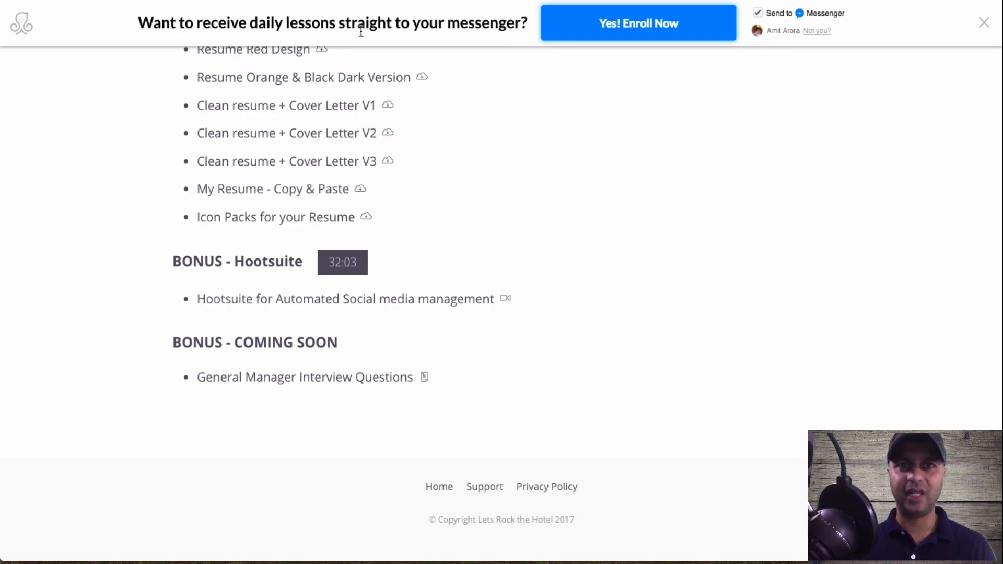
drag(528, 24, 153, 21)
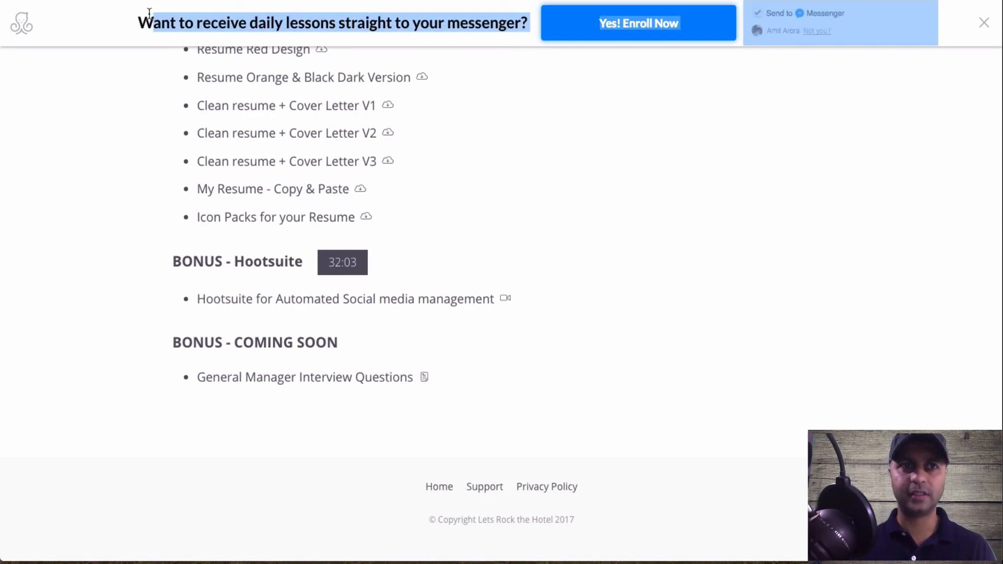
click(550, 193)
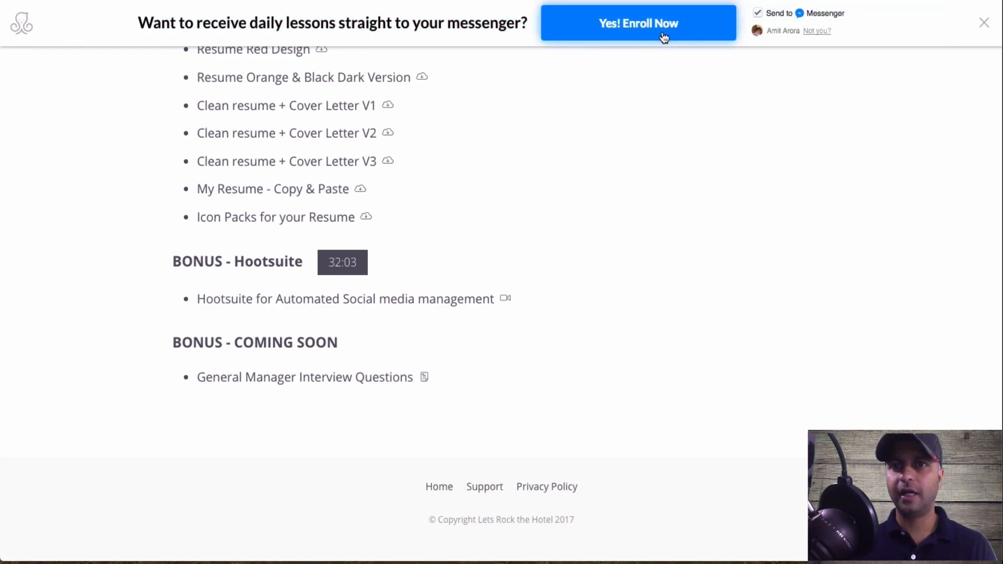